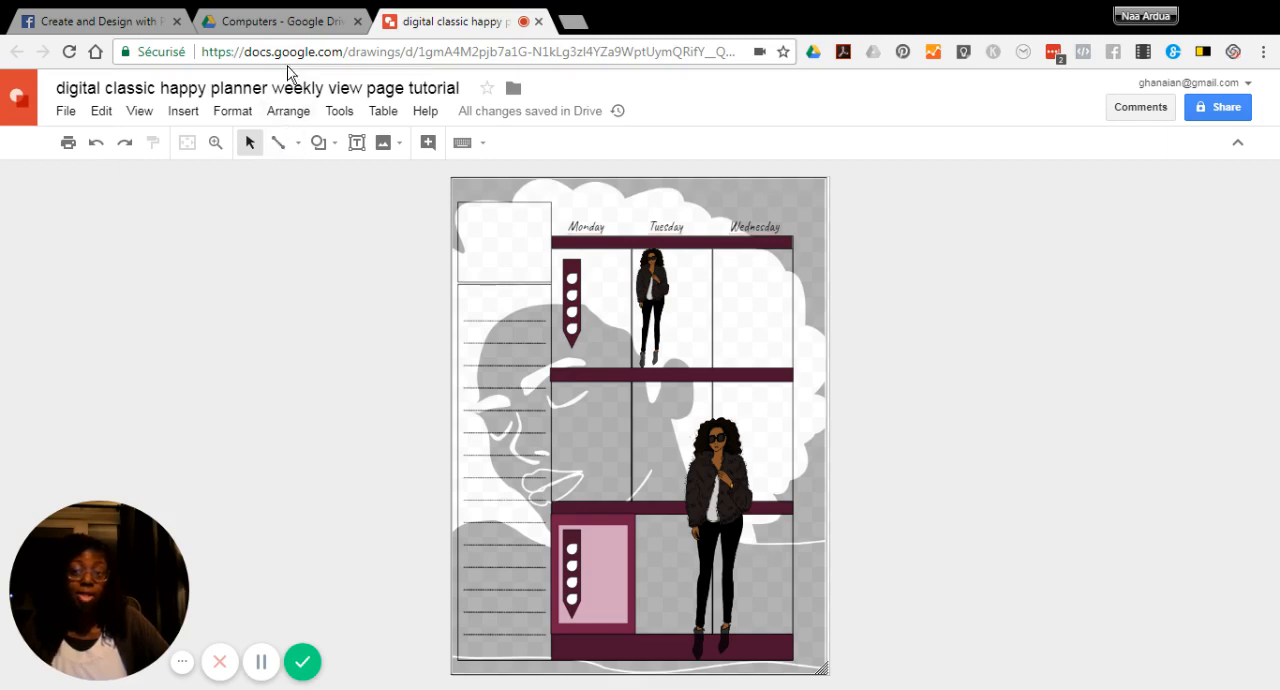
Switch to Google Drive and create a new blank Google Drawings file
{"action": "left_click", "coordinate": [272, 22]}
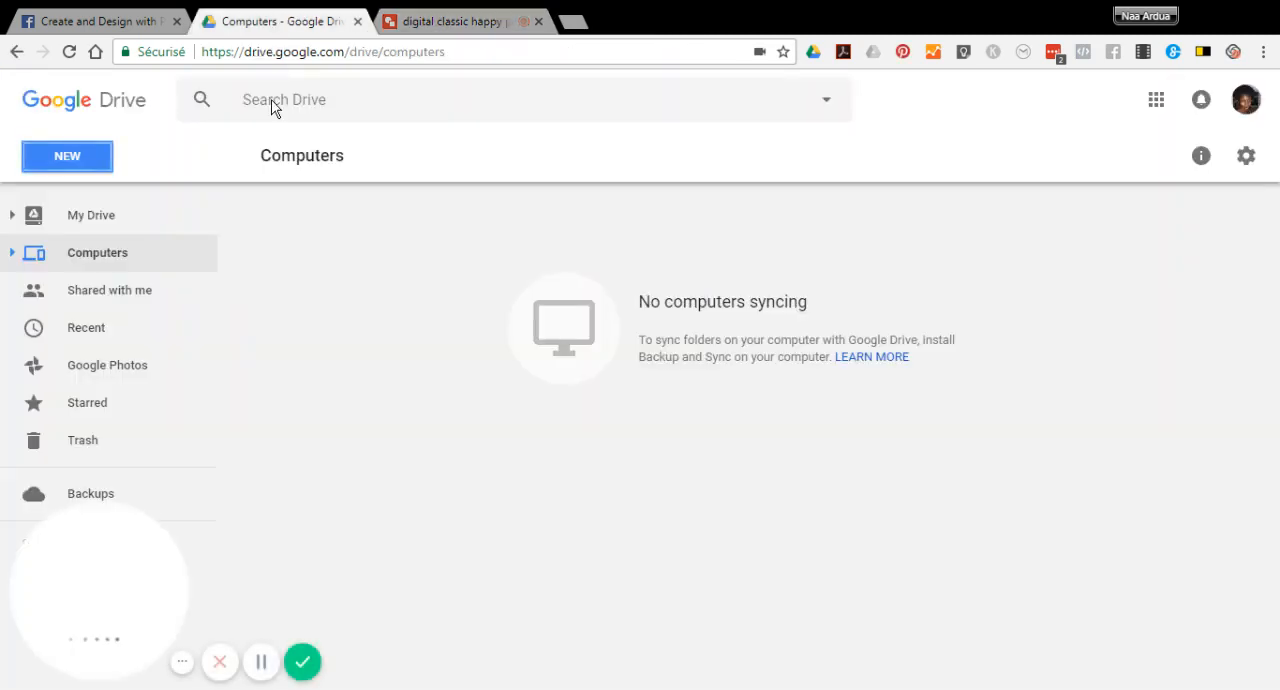
{"action": "left_click", "coordinate": [72, 158]}
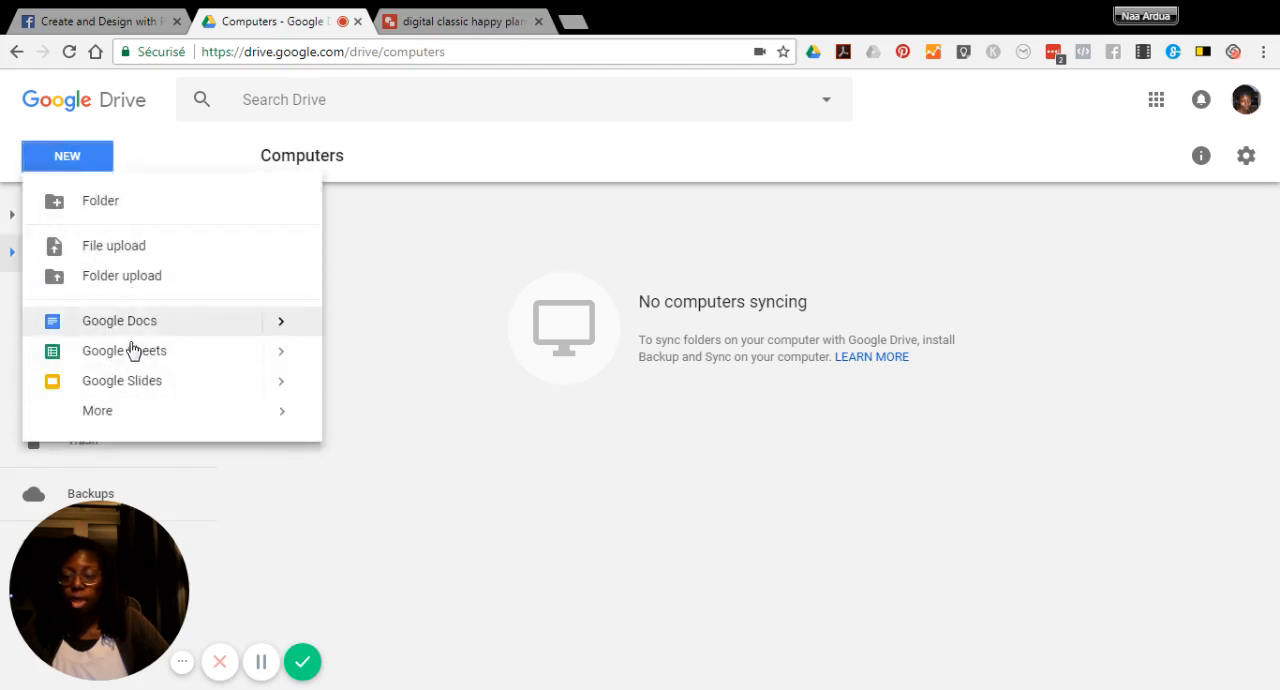
{"action": "mouse_move", "coordinate": [105, 414]}
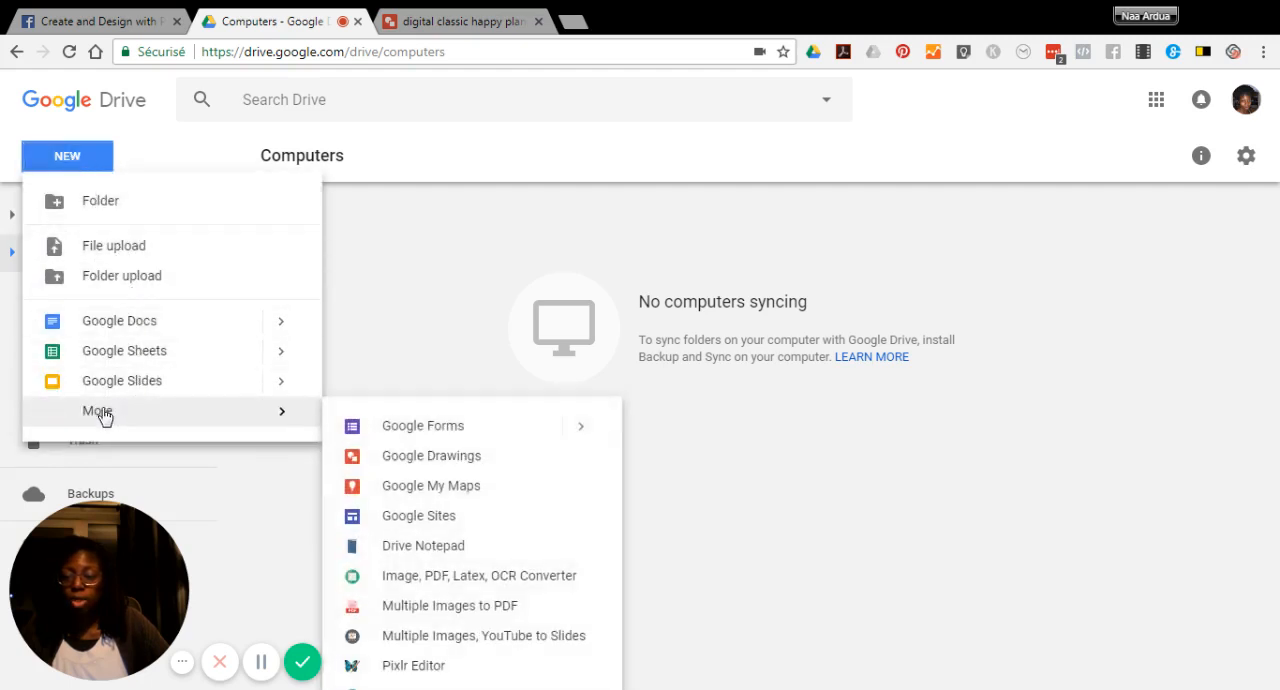
{"action": "left_click", "coordinate": [378, 463]}
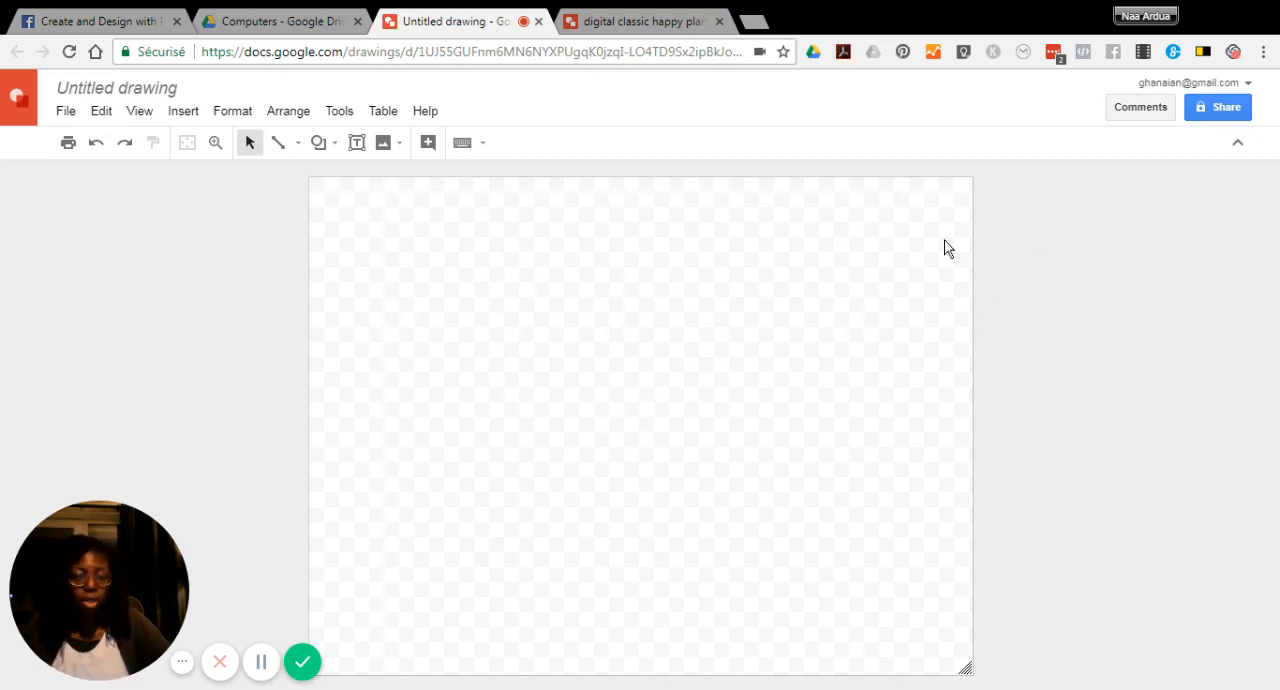
Open the Google Drive picker for inserting an image into the blank drawing
{"action": "left_click", "coordinate": [62, 116]}
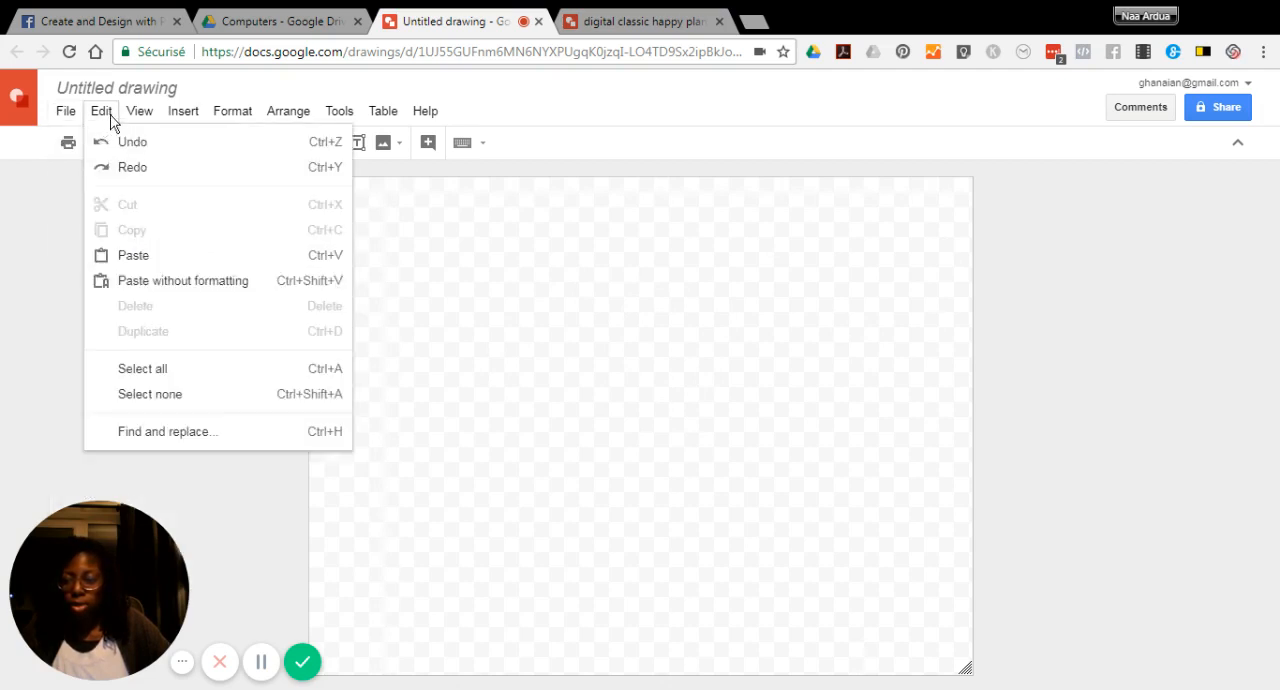
{"action": "mouse_move", "coordinate": [181, 118]}
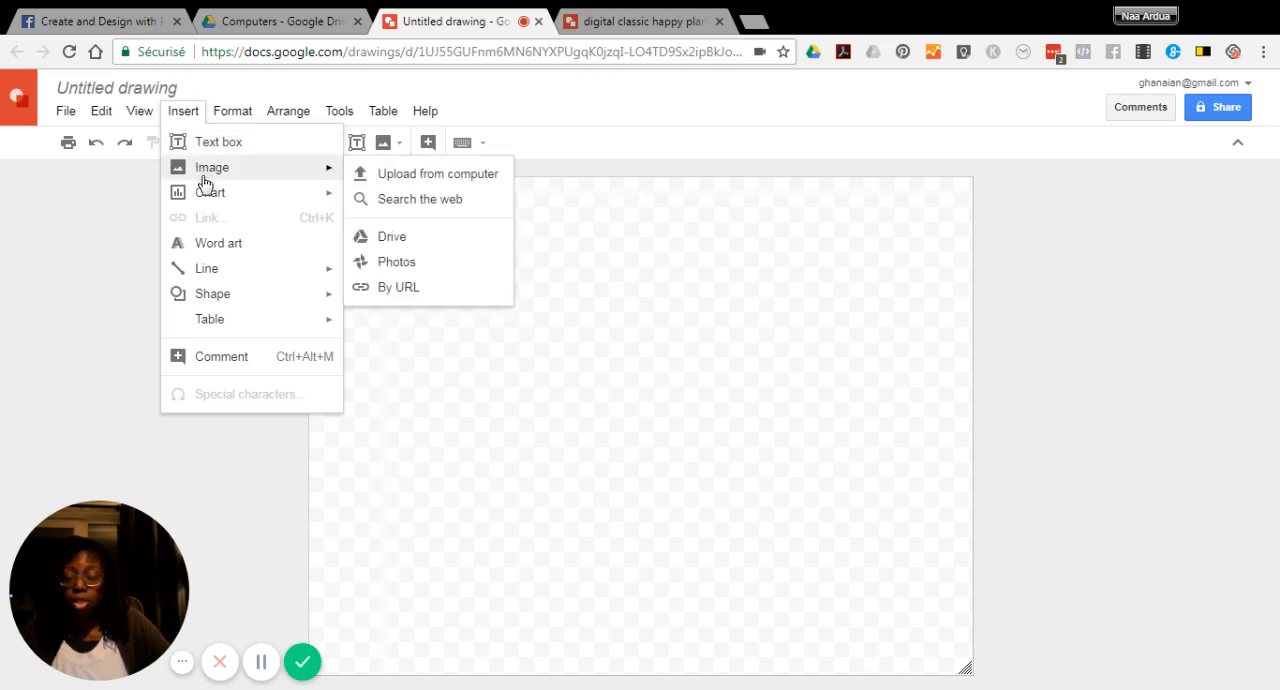
{"action": "mouse_move", "coordinate": [211, 201]}
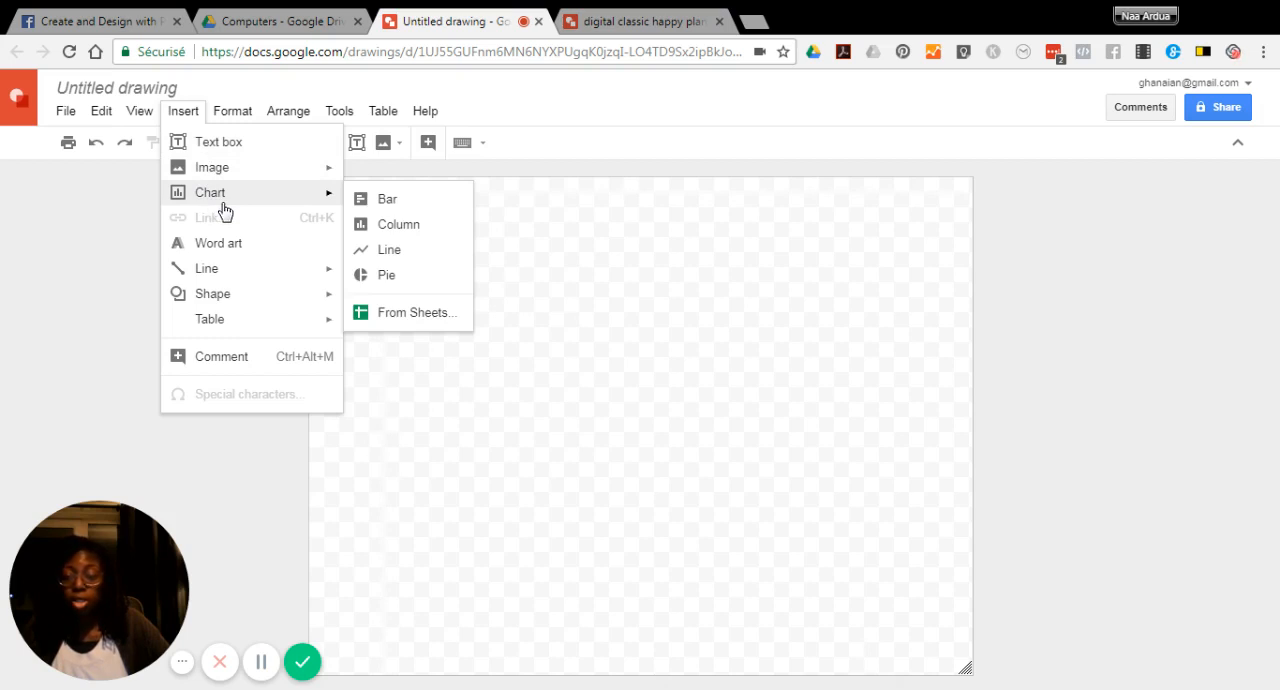
{"action": "mouse_move", "coordinate": [224, 174]}
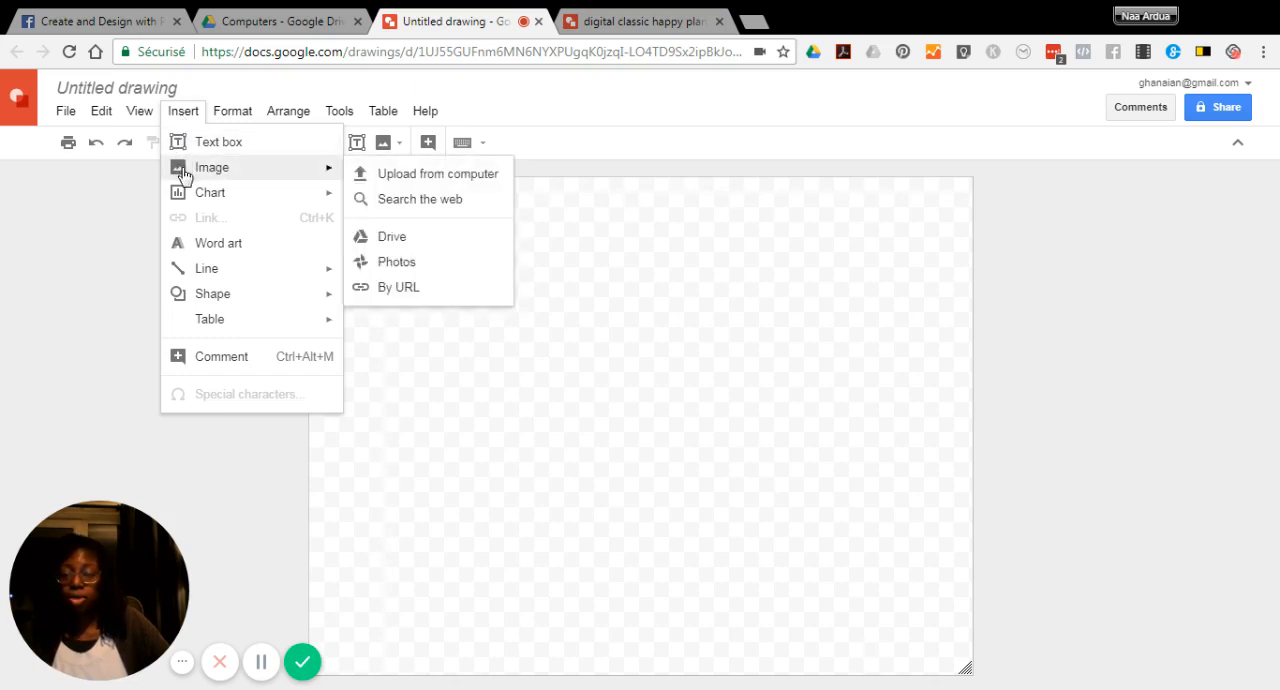
{"action": "left_click", "coordinate": [384, 244]}
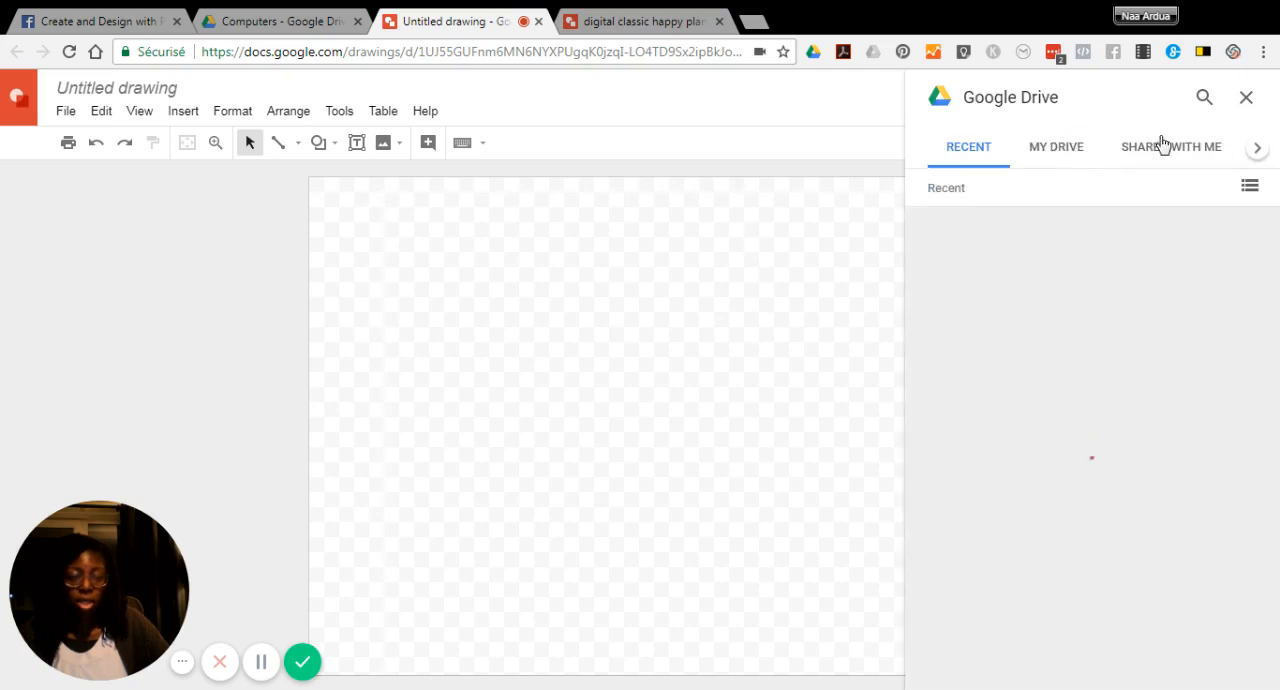
Search Drive for "happy planner classic" using the suggested query
{"action": "left_click", "coordinate": [1194, 102]}
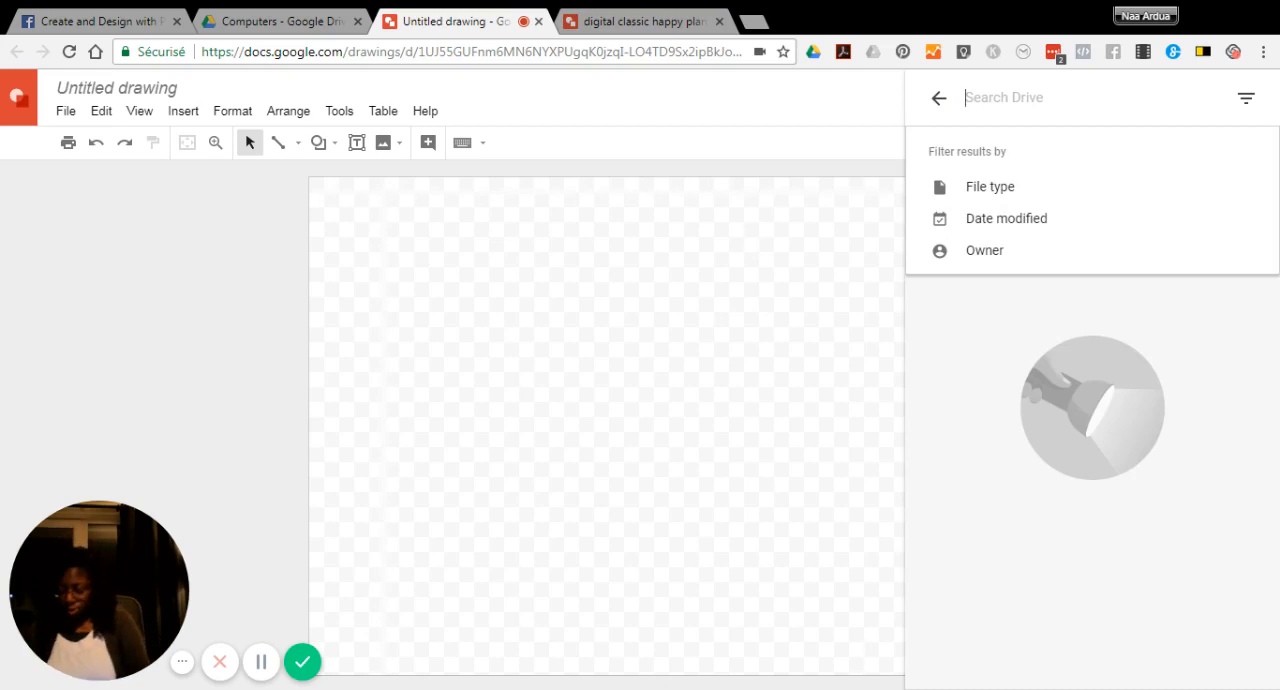
{"action": "type", "text": "h"}
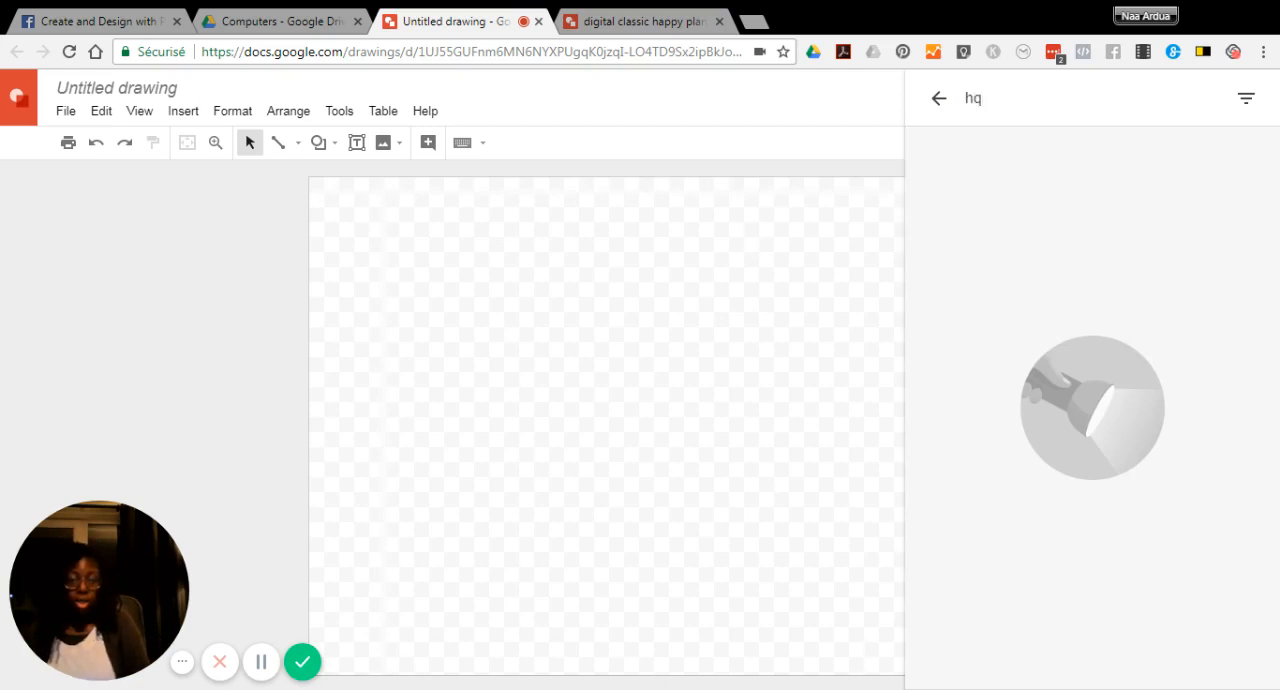
{"action": "type", "text": "appy "}
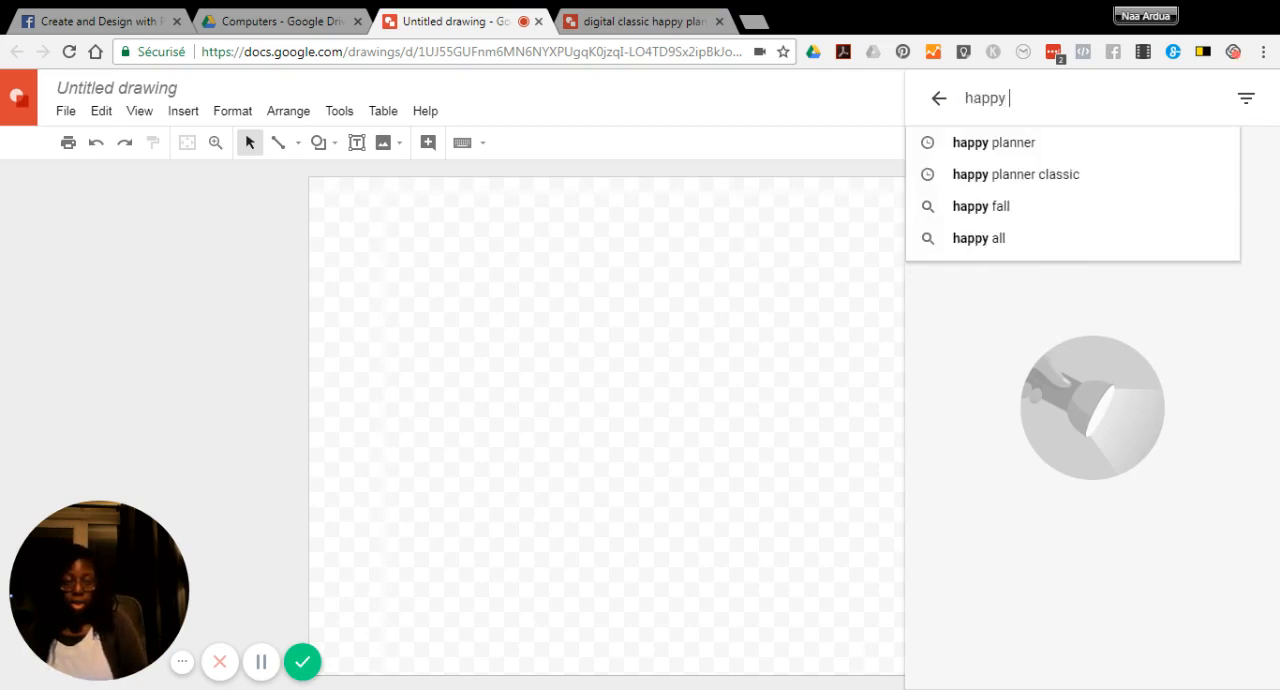
{"action": "type", "text": "pl"}
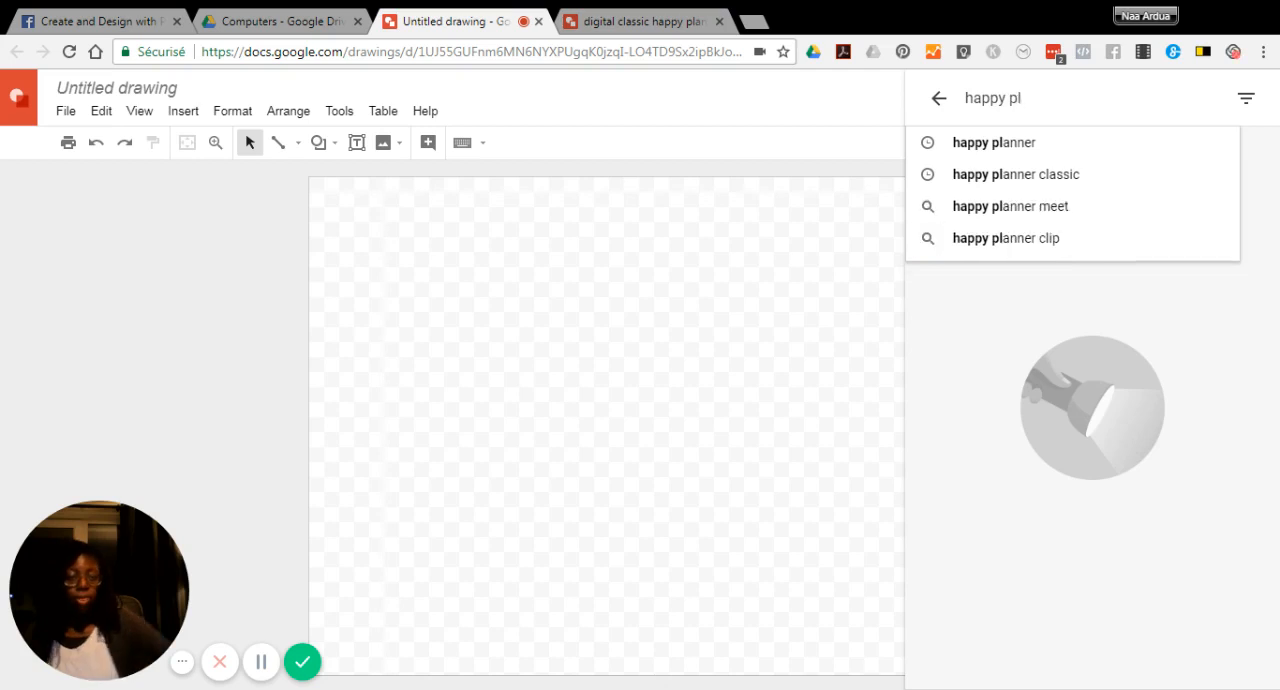
{"action": "left_click", "coordinate": [1013, 176]}
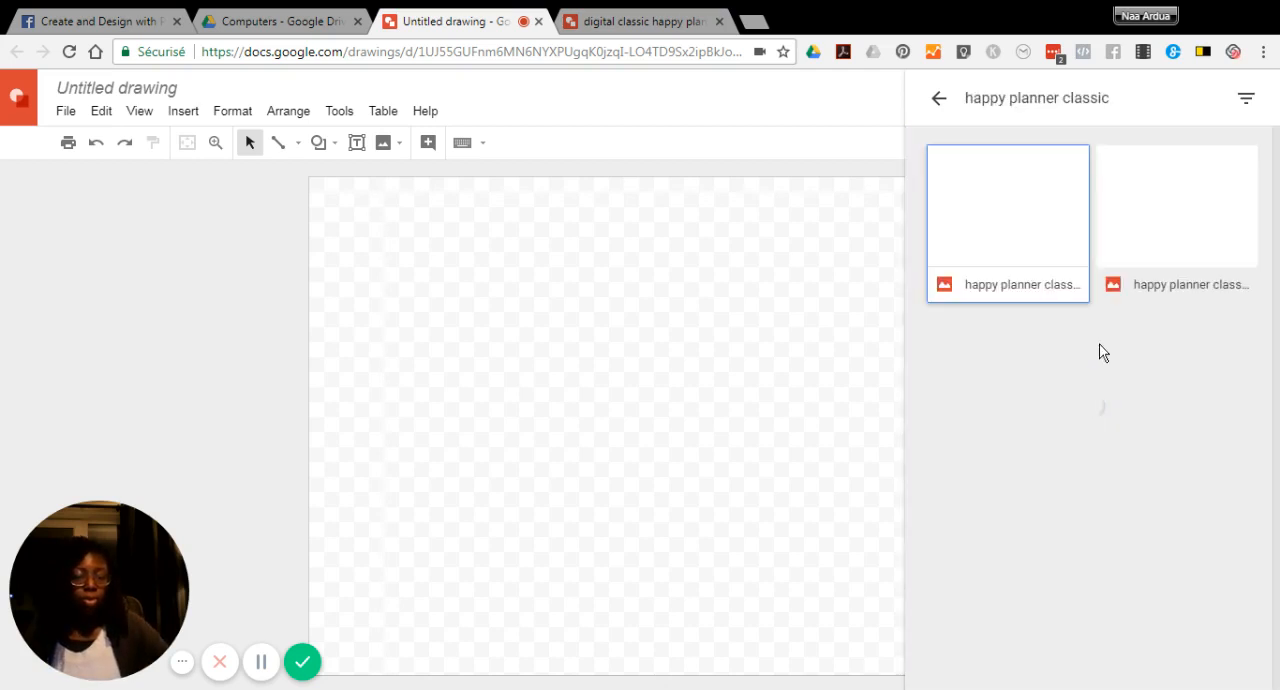
Insert the happy planner classic page image with the lined sidebar into the drawing, leaving it deselected
{"action": "left_click", "coordinate": [1030, 205]}
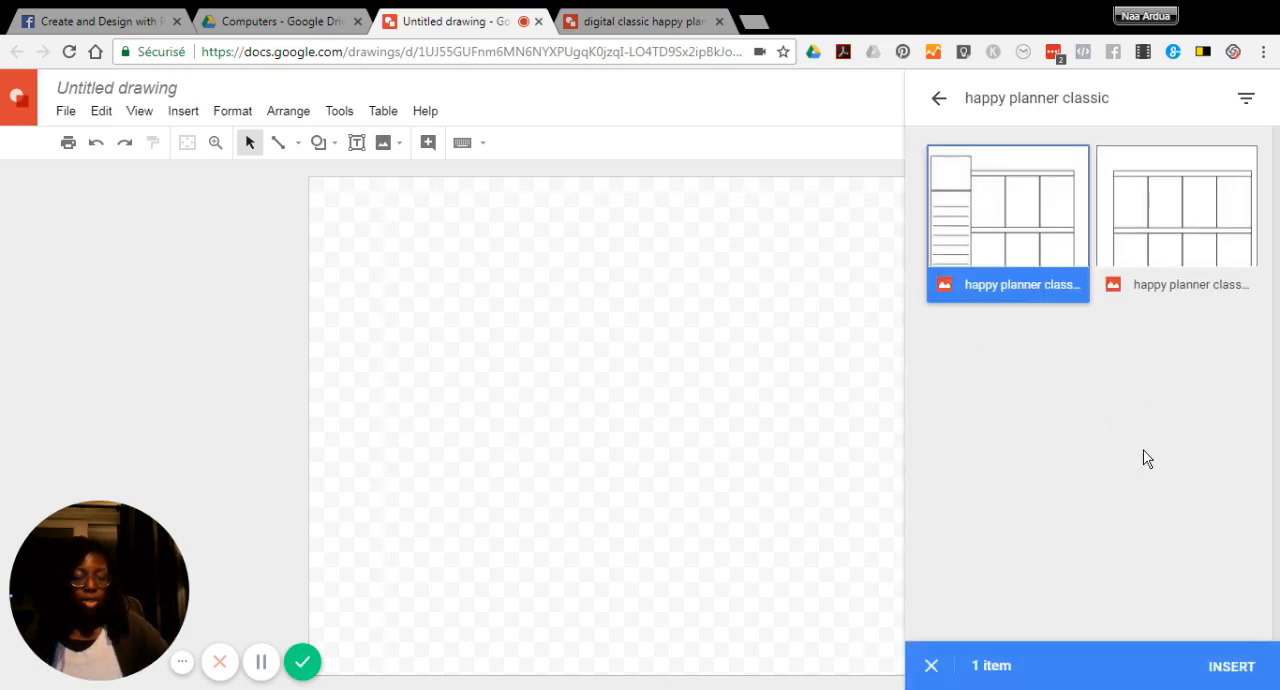
{"action": "left_click", "coordinate": [1232, 667]}
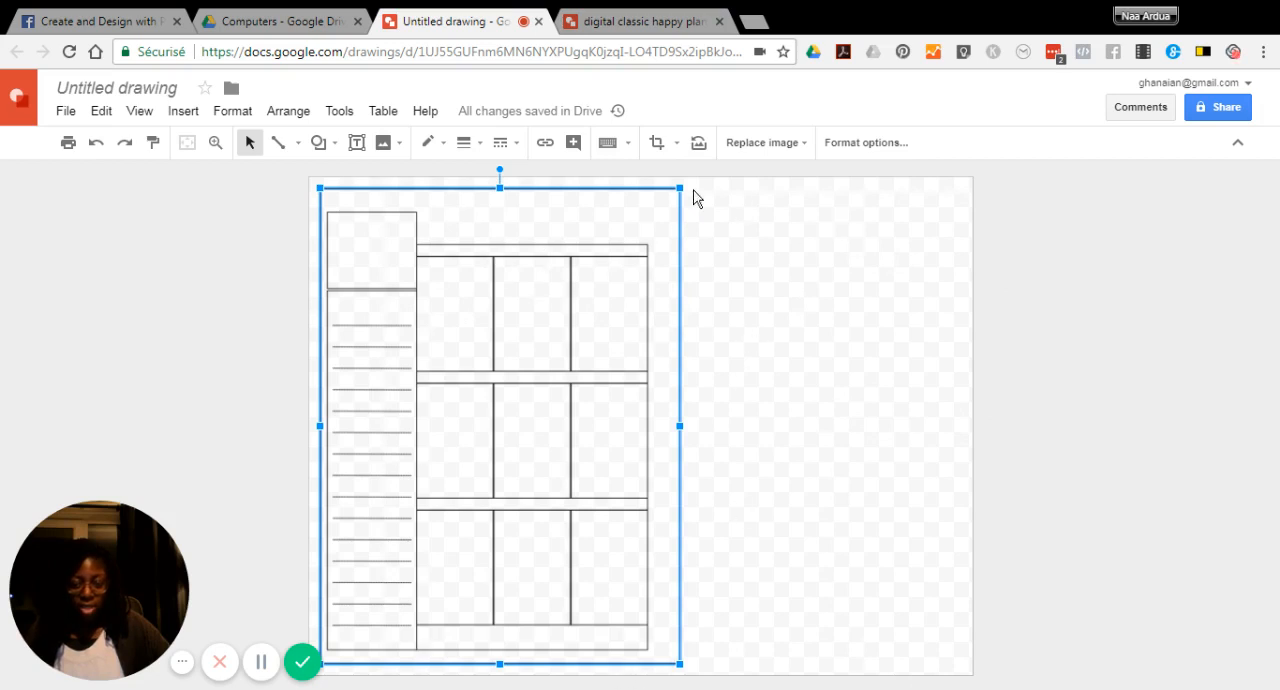
{"action": "left_click", "coordinate": [824, 190]}
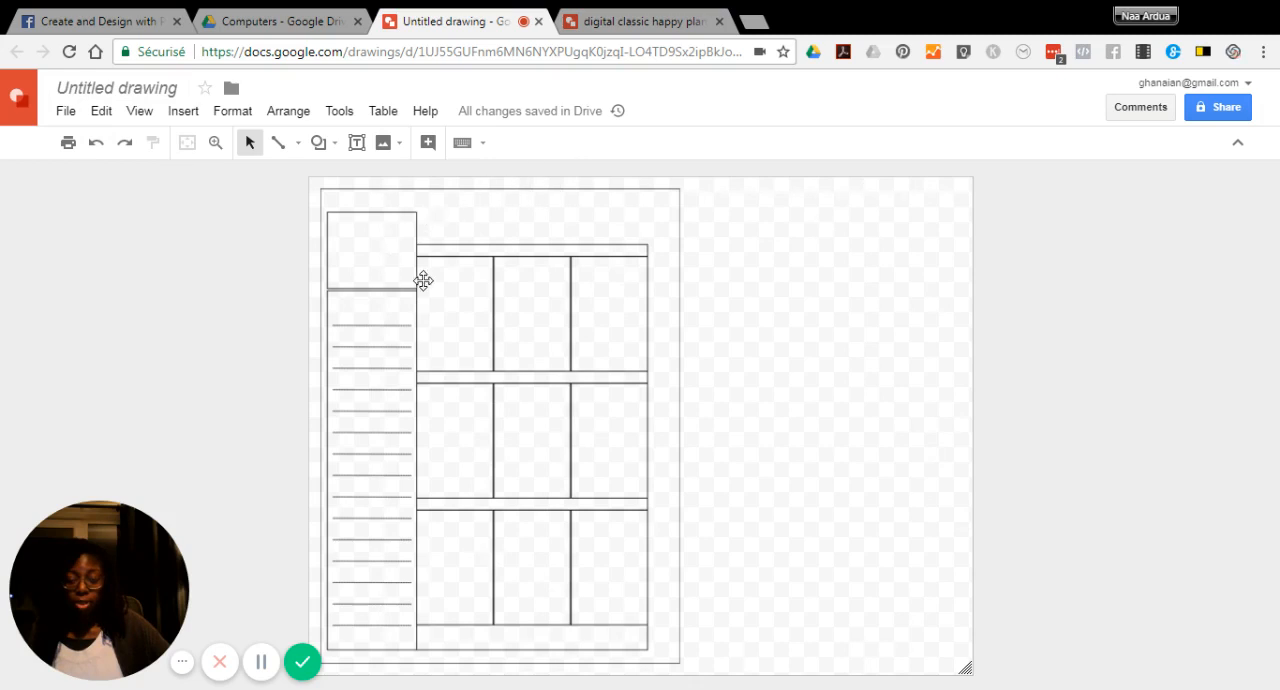
Change the drawing's page setup to a custom size with a width of 9 inches
{"action": "left_click", "coordinate": [66, 114]}
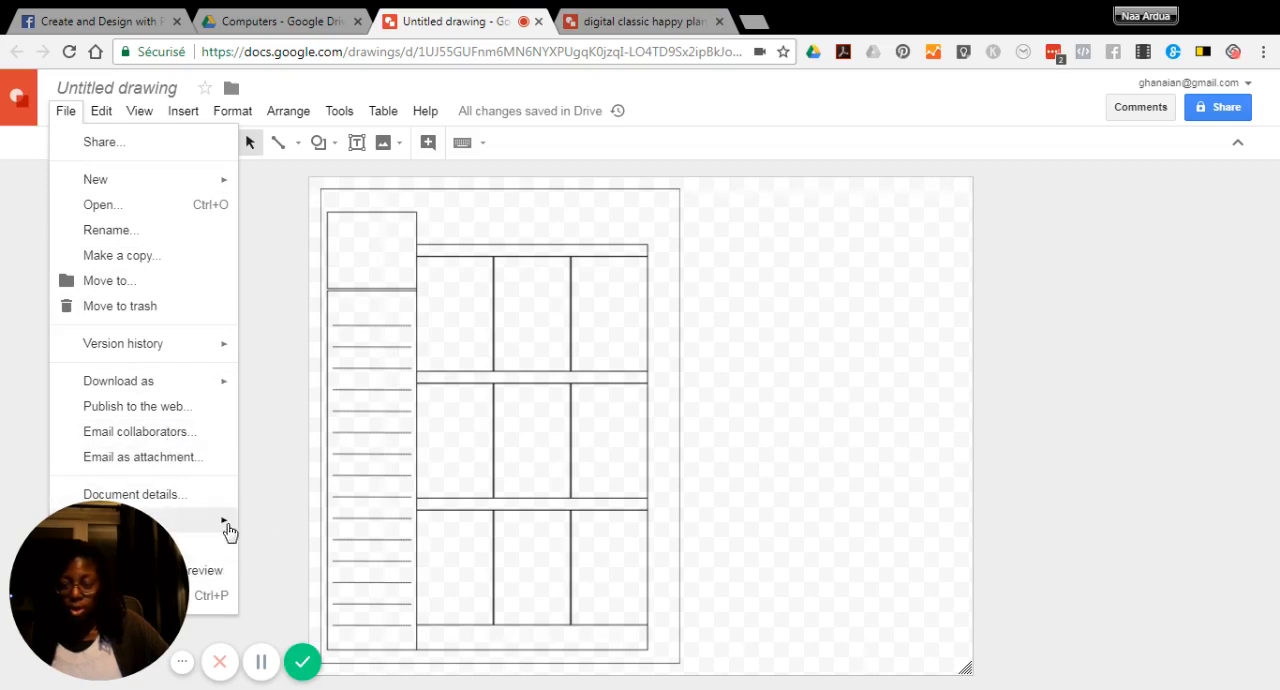
{"action": "mouse_move", "coordinate": [228, 530]}
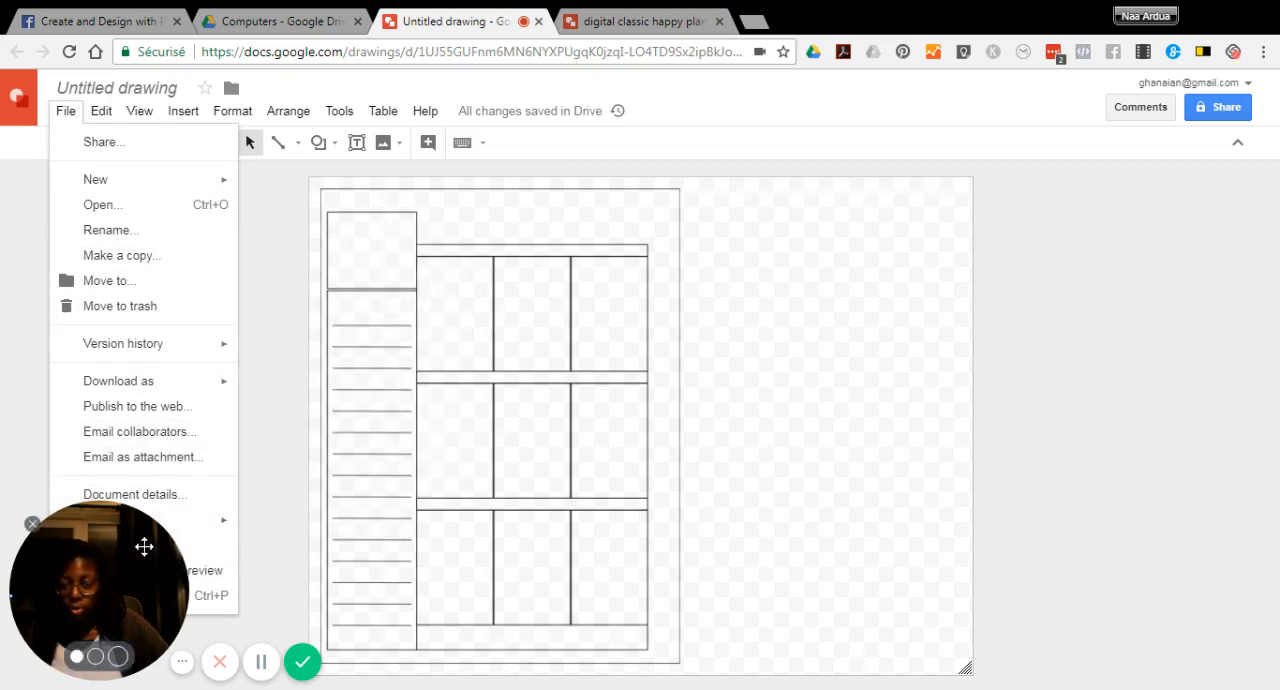
{"action": "left_click_drag", "start_coordinate": [129, 526], "coordinate": [338, 589]}
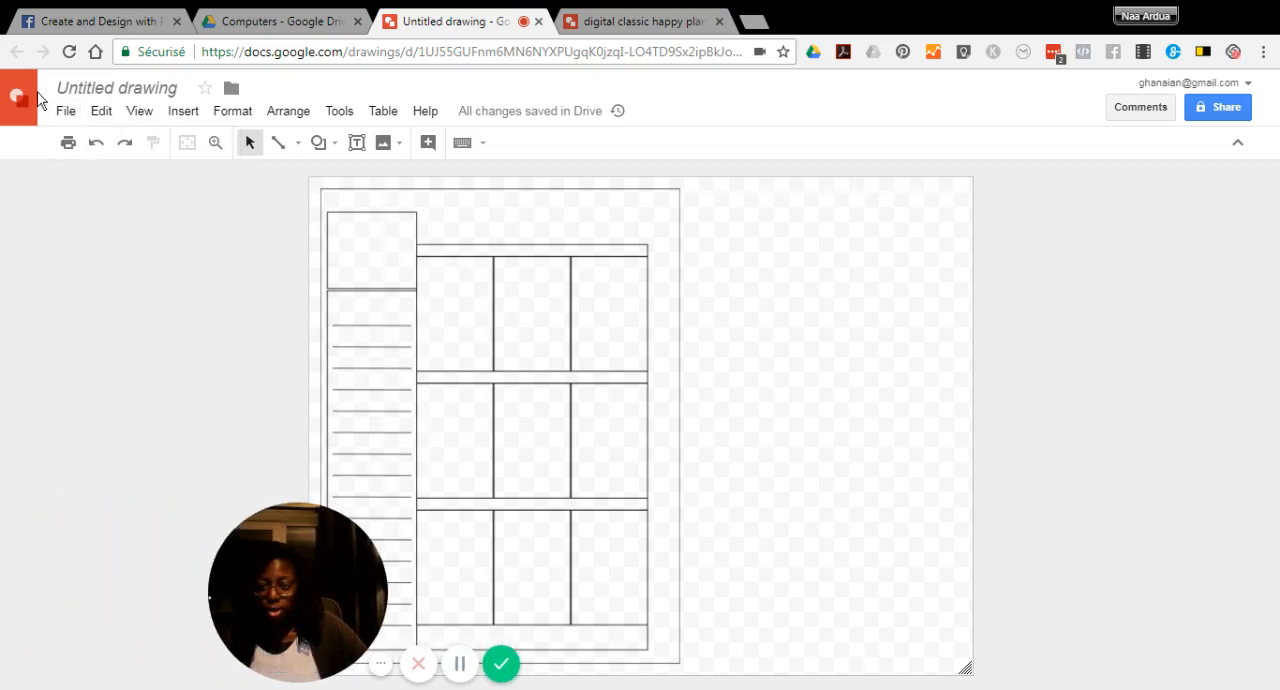
{"action": "left_click", "coordinate": [65, 111]}
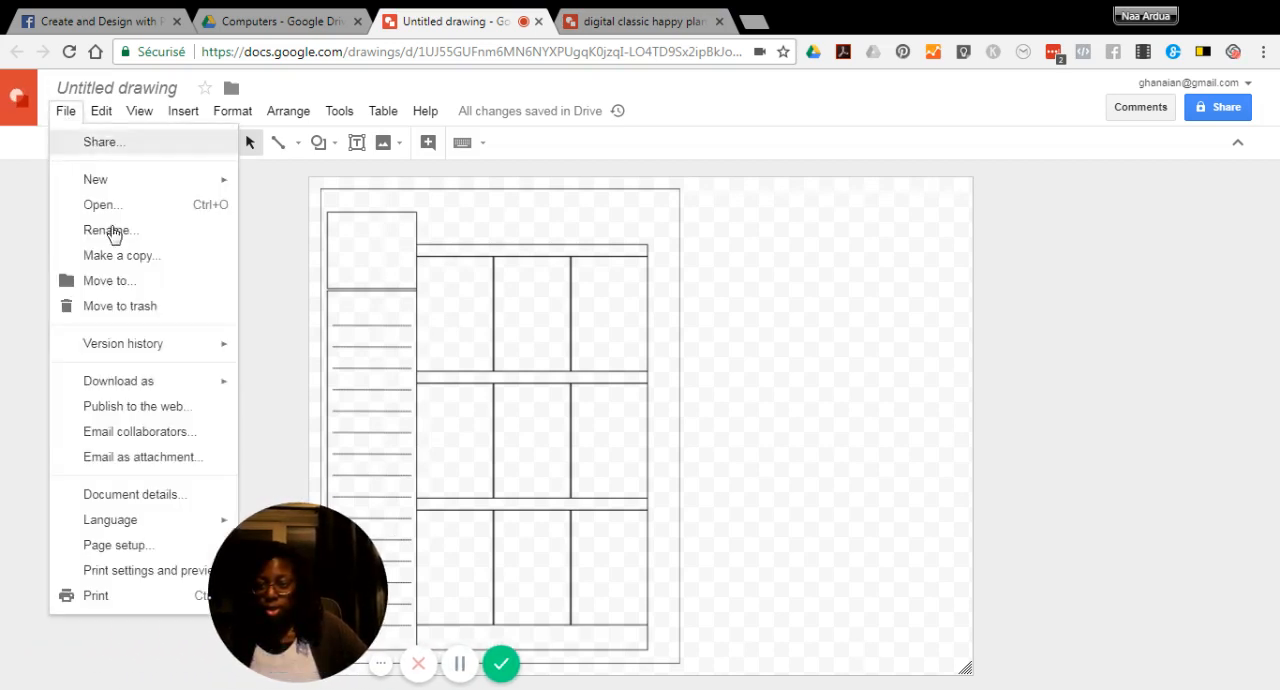
{"action": "left_click", "coordinate": [118, 545]}
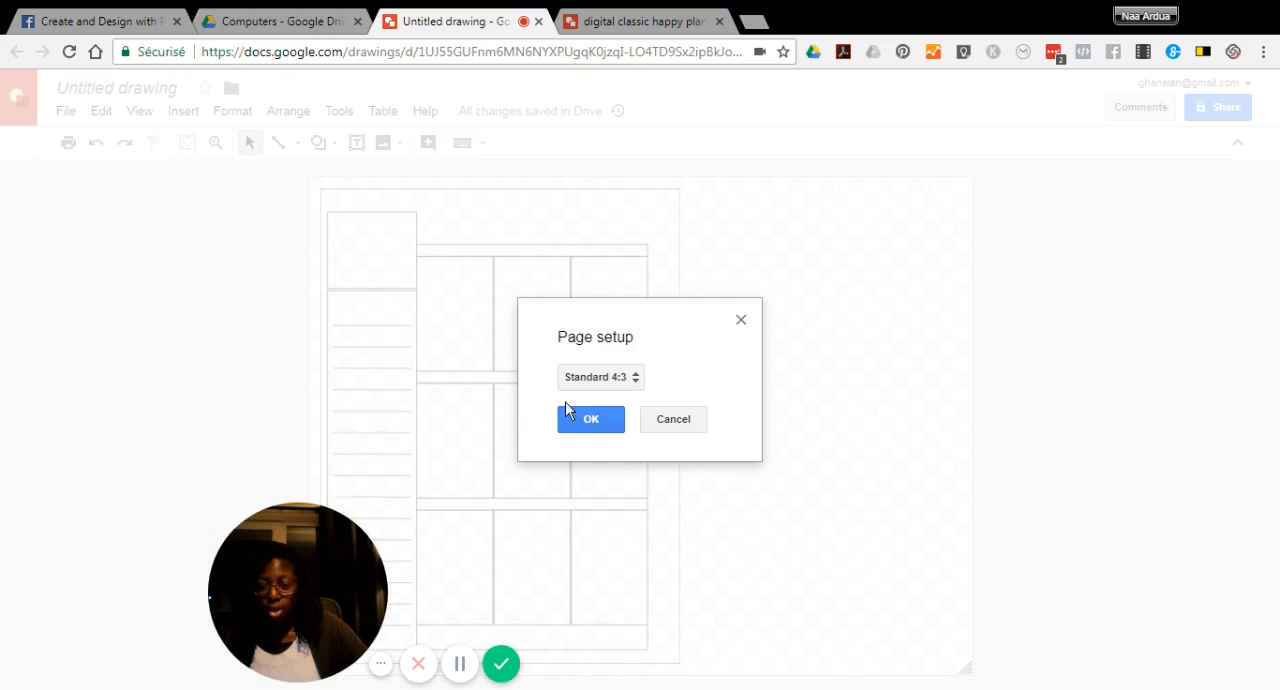
{"action": "left_click", "coordinate": [634, 384]}
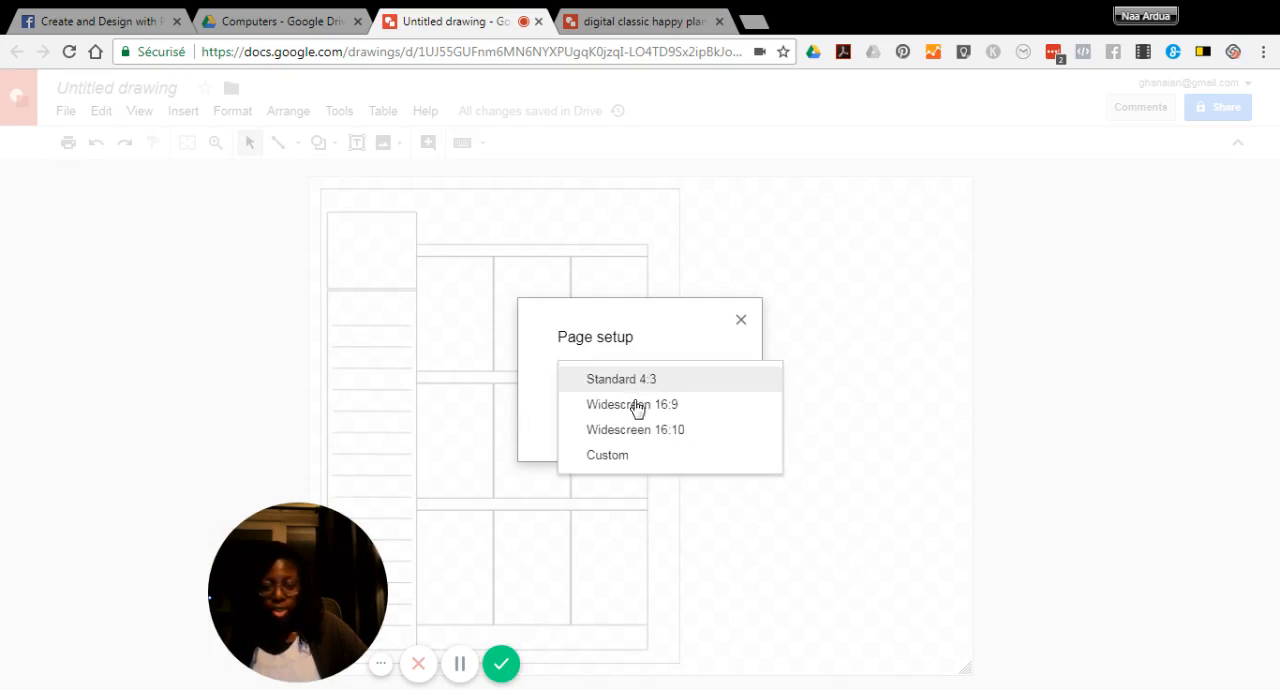
{"action": "left_click", "coordinate": [612, 457]}
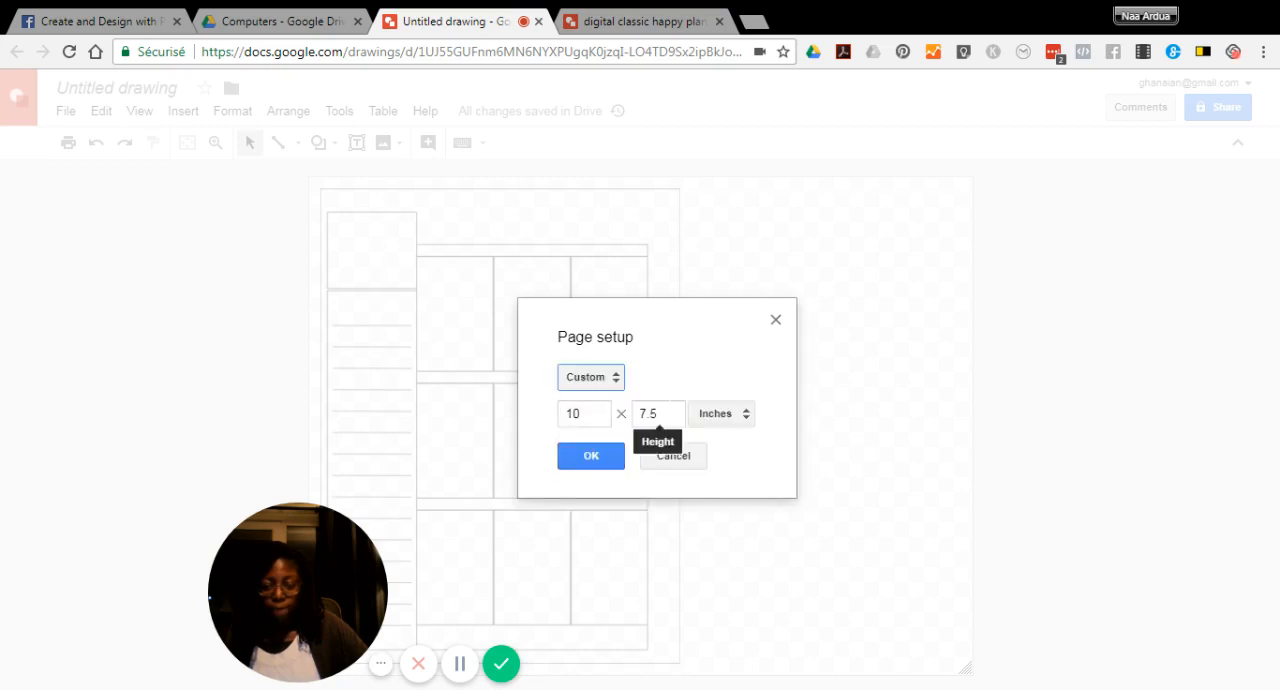
{"action": "left_click", "coordinate": [585, 413]}
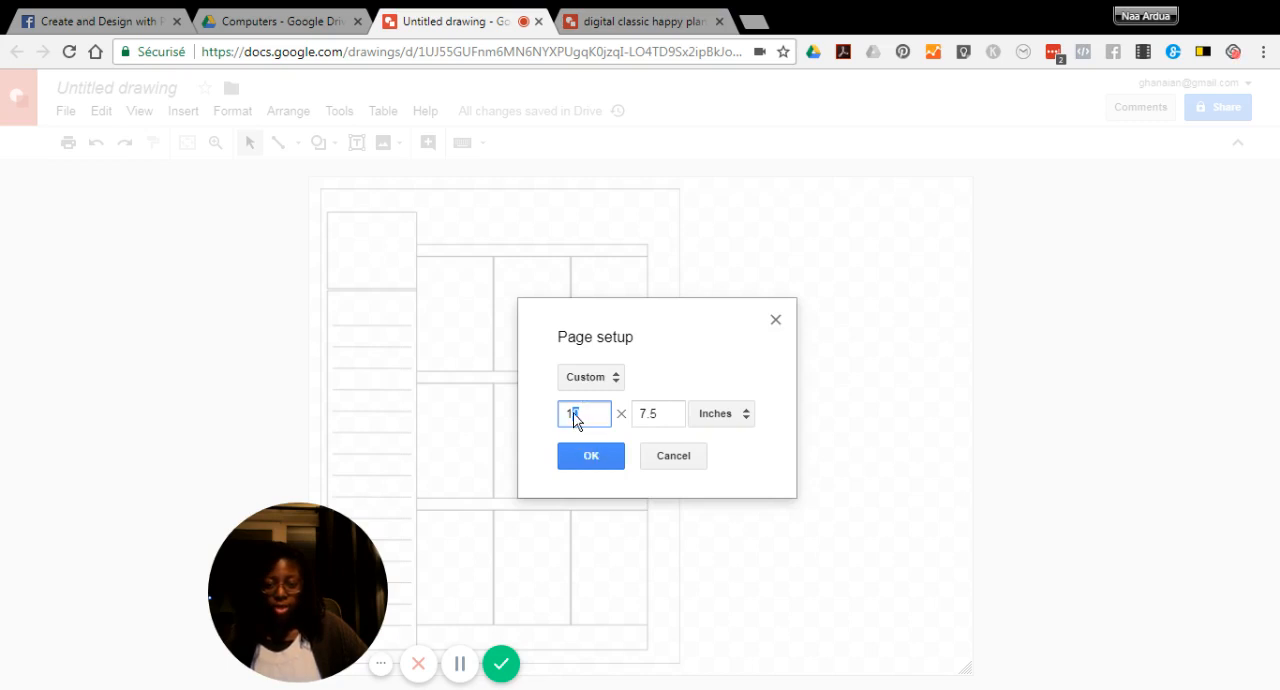
{"action": "key", "text": "BackSpace"}
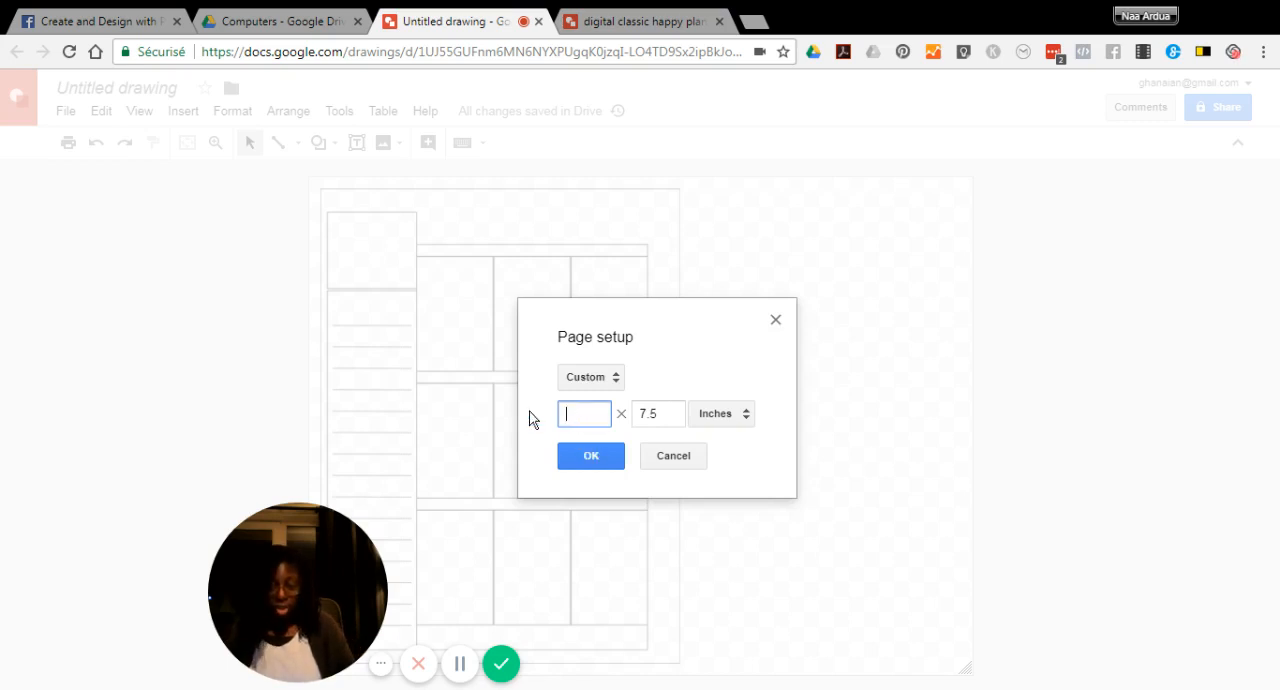
{"action": "type", "text": "9"}
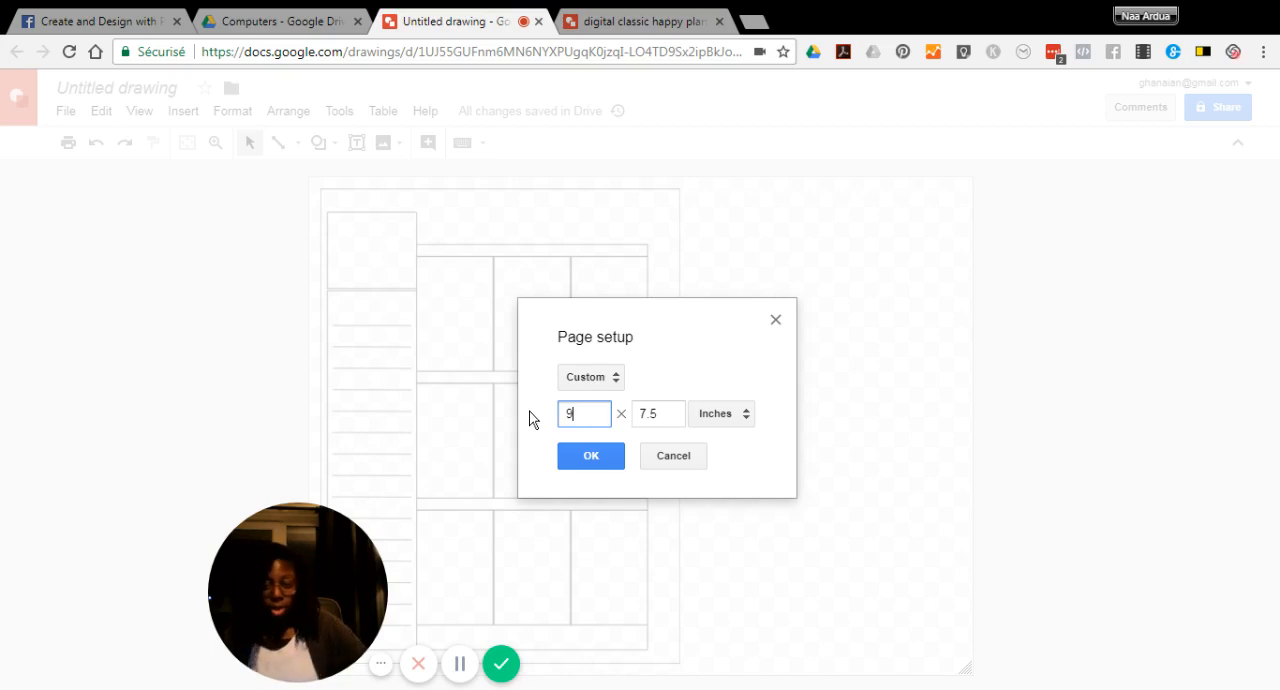
{"action": "left_click", "coordinate": [588, 456]}
Check the page size in inches of the finished "digital classic happy planner weekly view page tutorial" drawing
{"action": "left_click", "coordinate": [608, 24]}
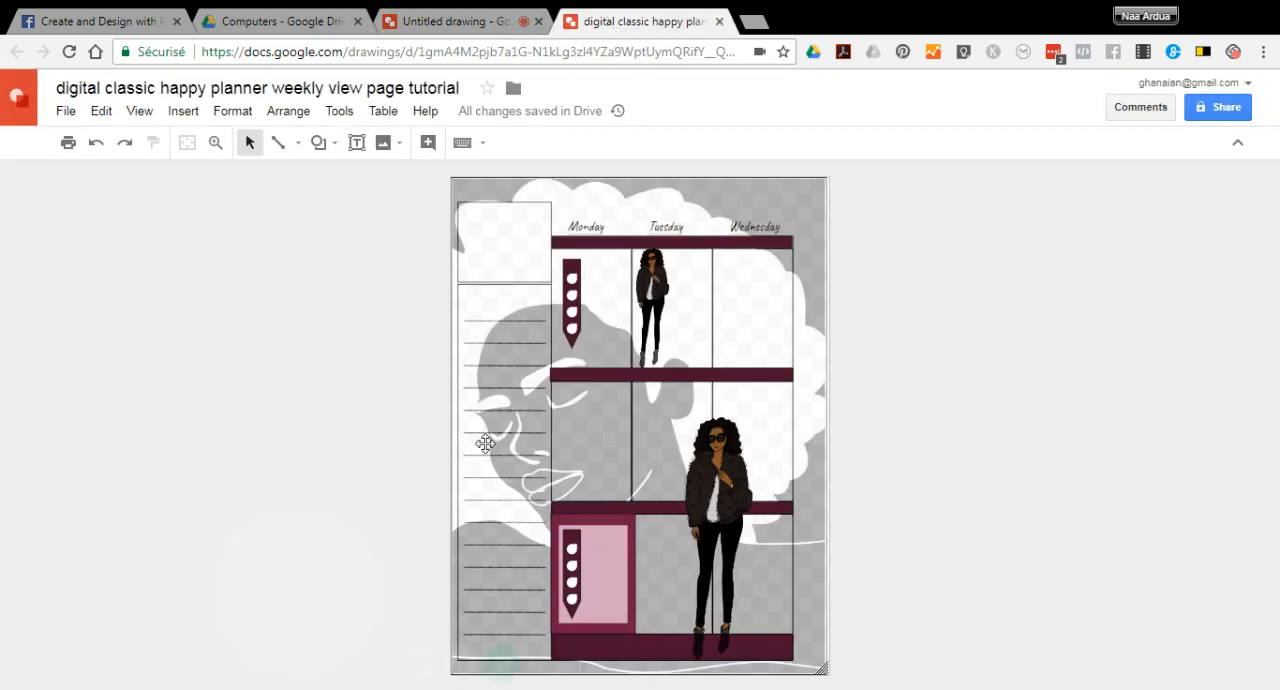
{"action": "left_click", "coordinate": [66, 110]}
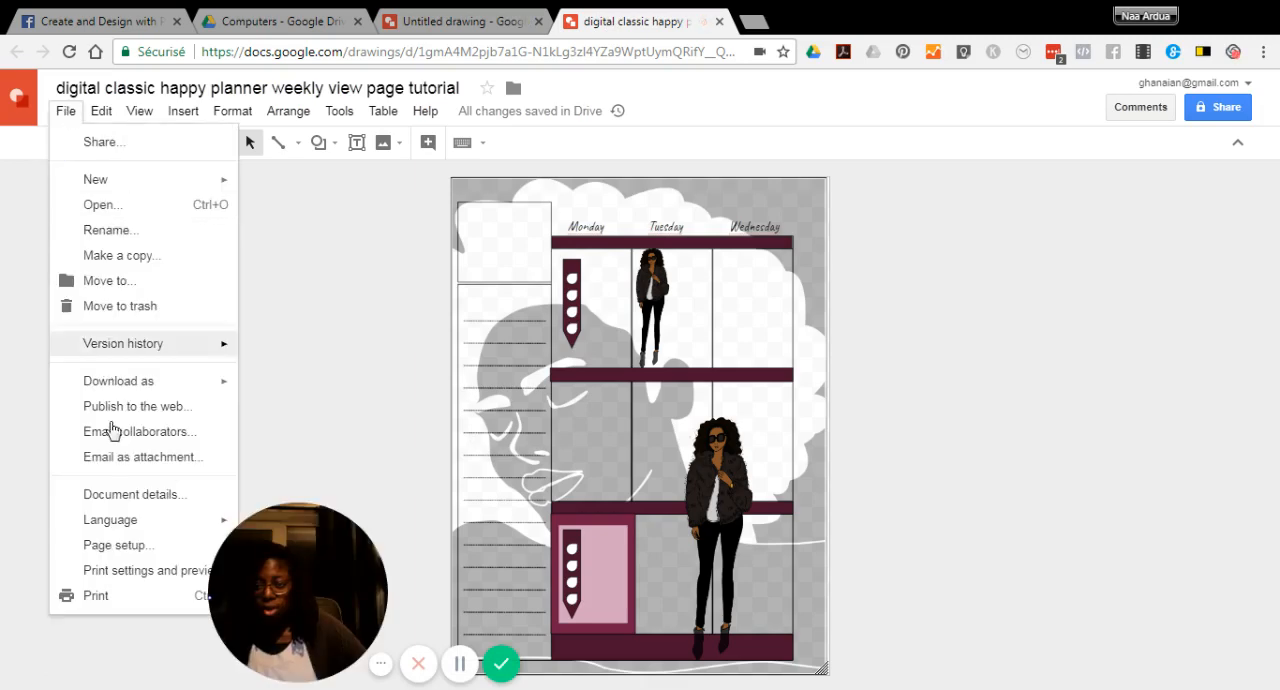
{"action": "left_click", "coordinate": [131, 546]}
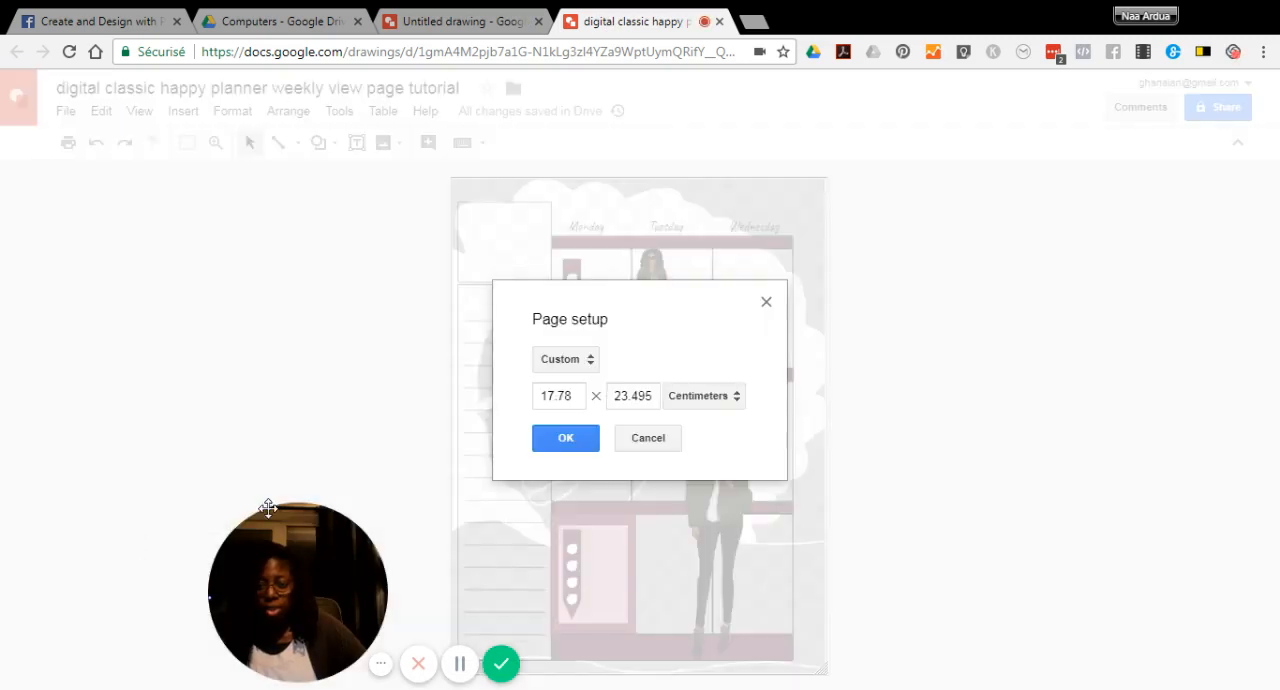
{"action": "left_click", "coordinate": [737, 399]}
{"action": "left_click", "coordinate": [719, 373]}
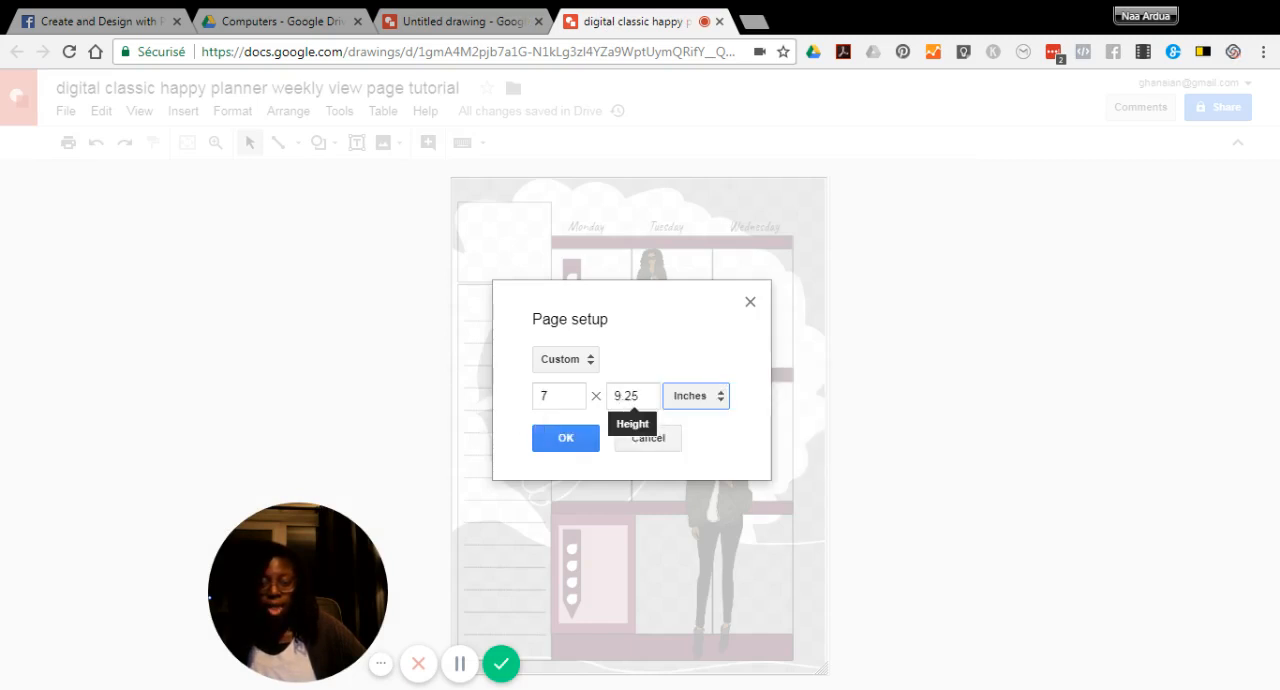
Set the untitled drawing's custom page size to 7 x 9.25 inches
{"action": "left_click", "coordinate": [462, 26]}
{"action": "left_click", "coordinate": [65, 111]}
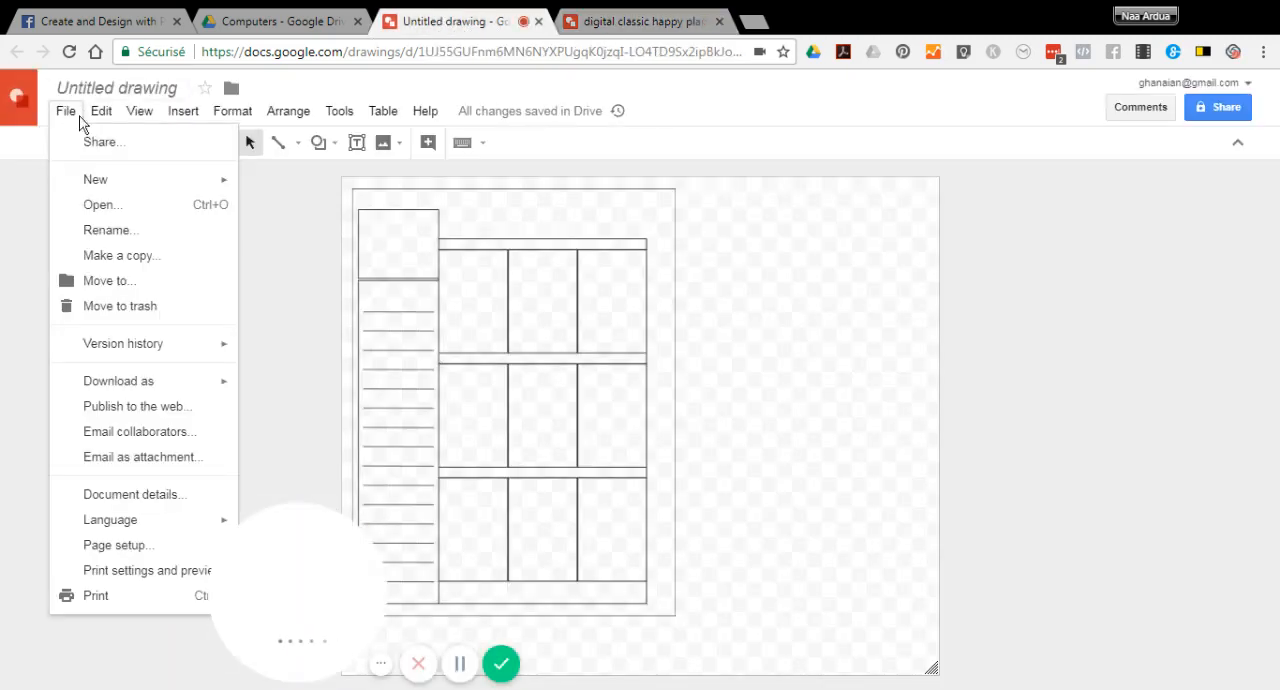
{"action": "left_click", "coordinate": [126, 555]}
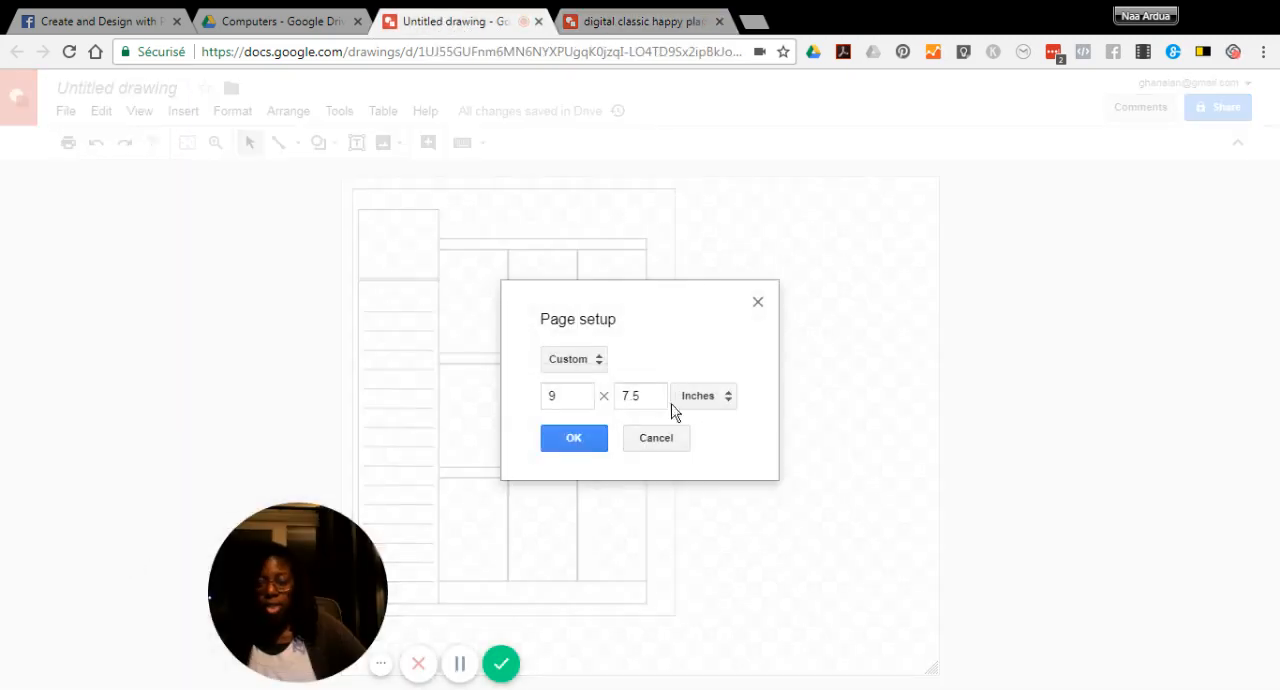
{"action": "left_click", "coordinate": [556, 396]}
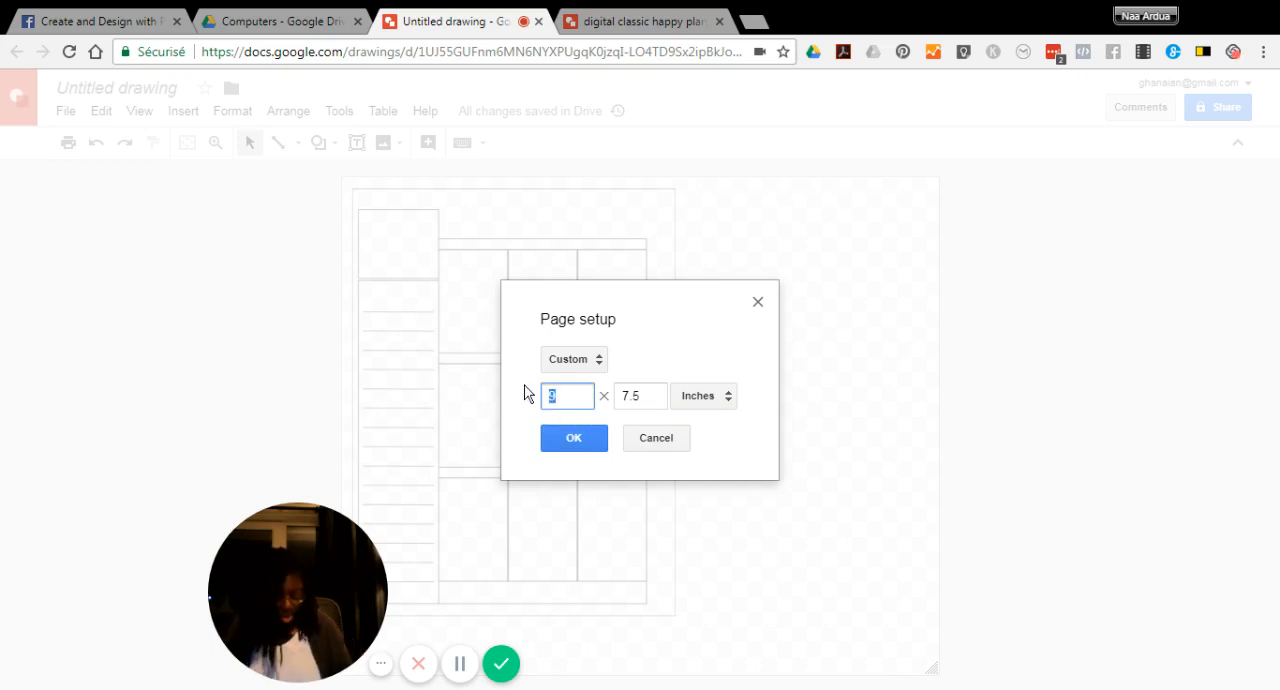
{"action": "key", "text": "BackSpace"}
{"action": "type", "text": "7"}
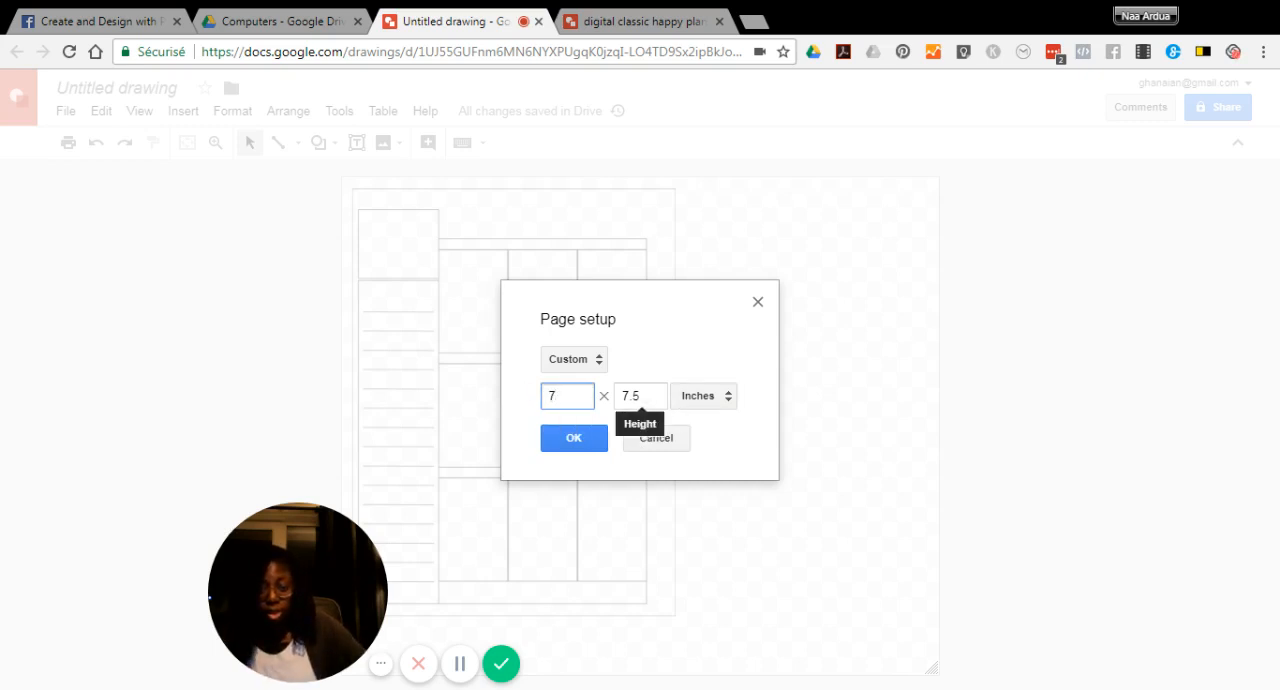
{"action": "double_click", "coordinate": [628, 397]}
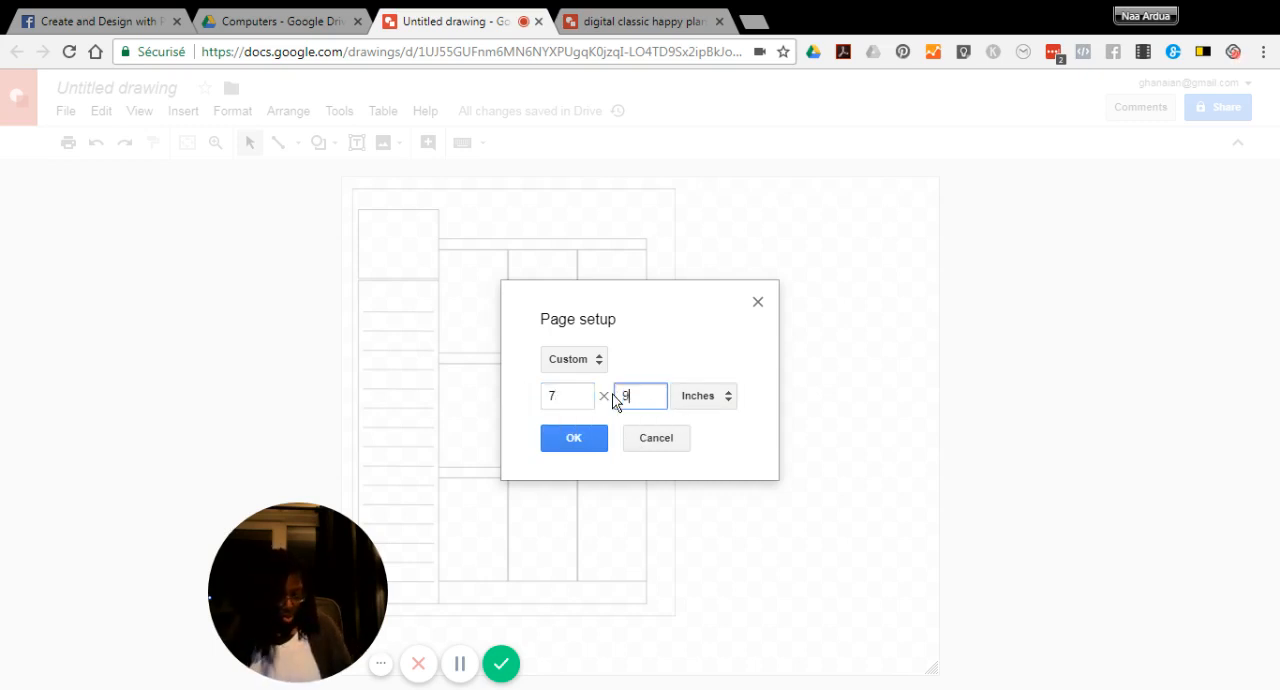
{"action": "type", "text": "9.25"}
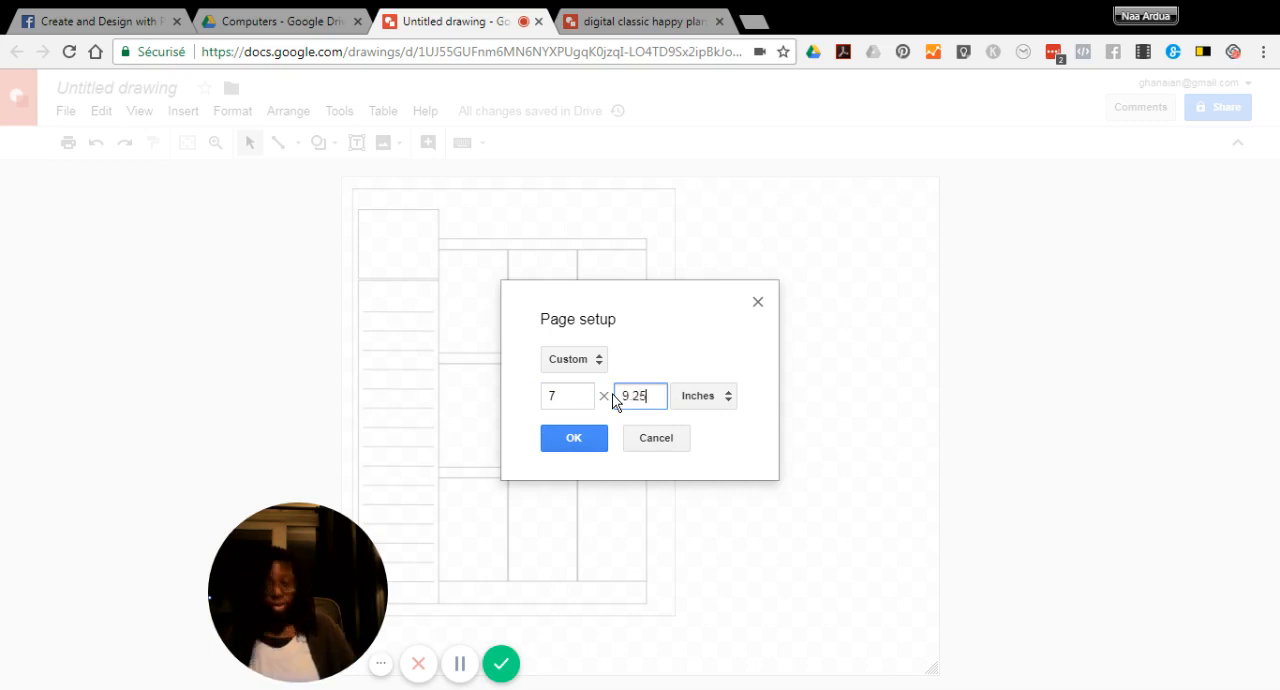
{"action": "left_click", "coordinate": [573, 434]}
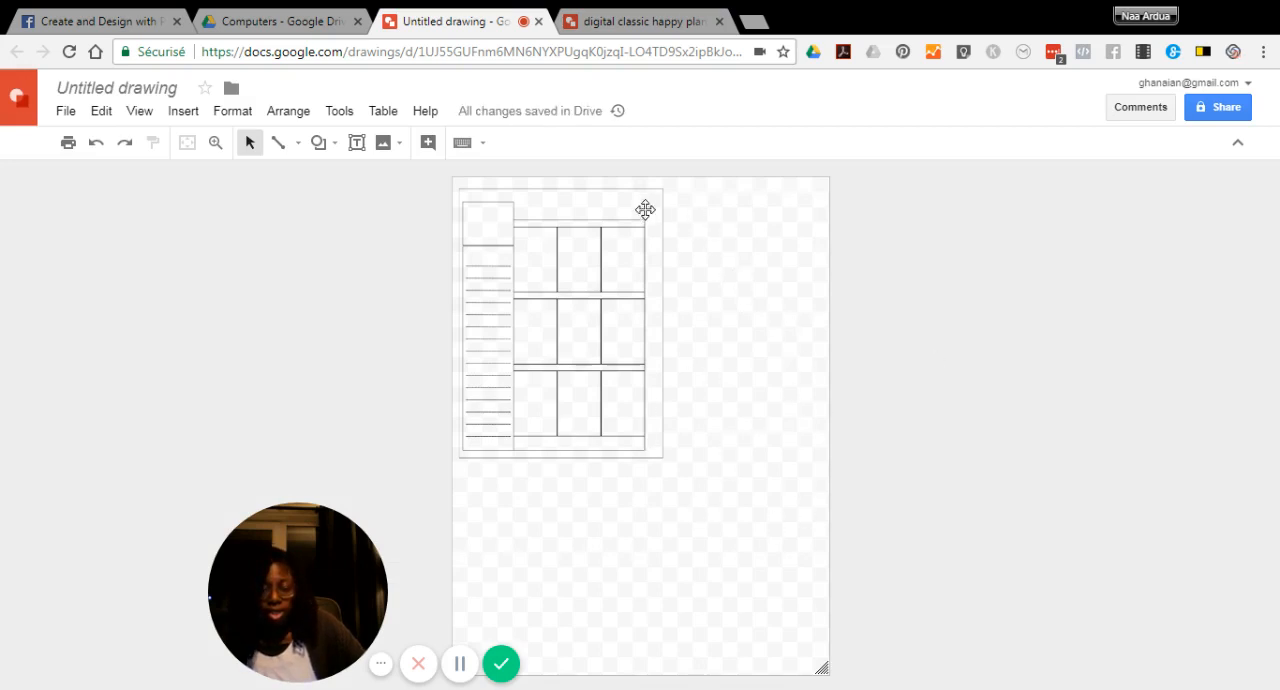
Enlarge the planner template image to nearly fill the page, centre it within the page edges, and leave it deselected
{"action": "left_click", "coordinate": [605, 200]}
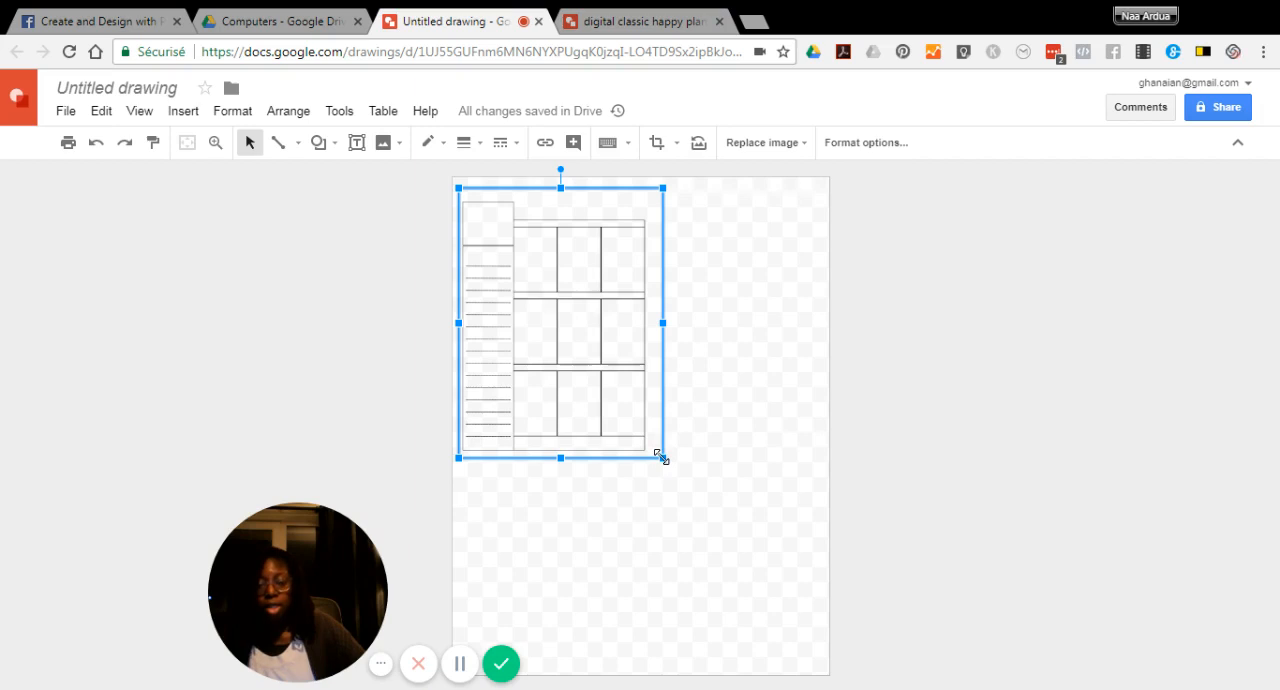
{"action": "left_click_drag", "start_coordinate": [660, 456], "coordinate": [825, 672]}
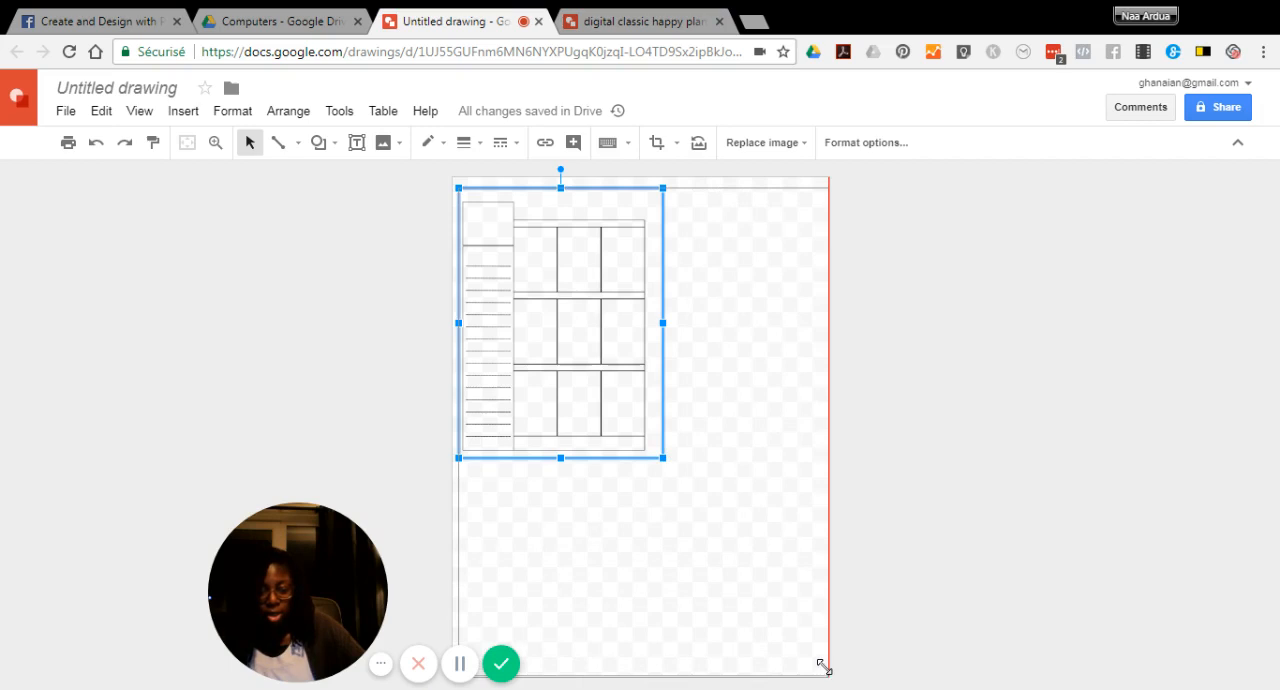
{"action": "left_click_drag", "start_coordinate": [824, 666], "coordinate": [824, 666]}
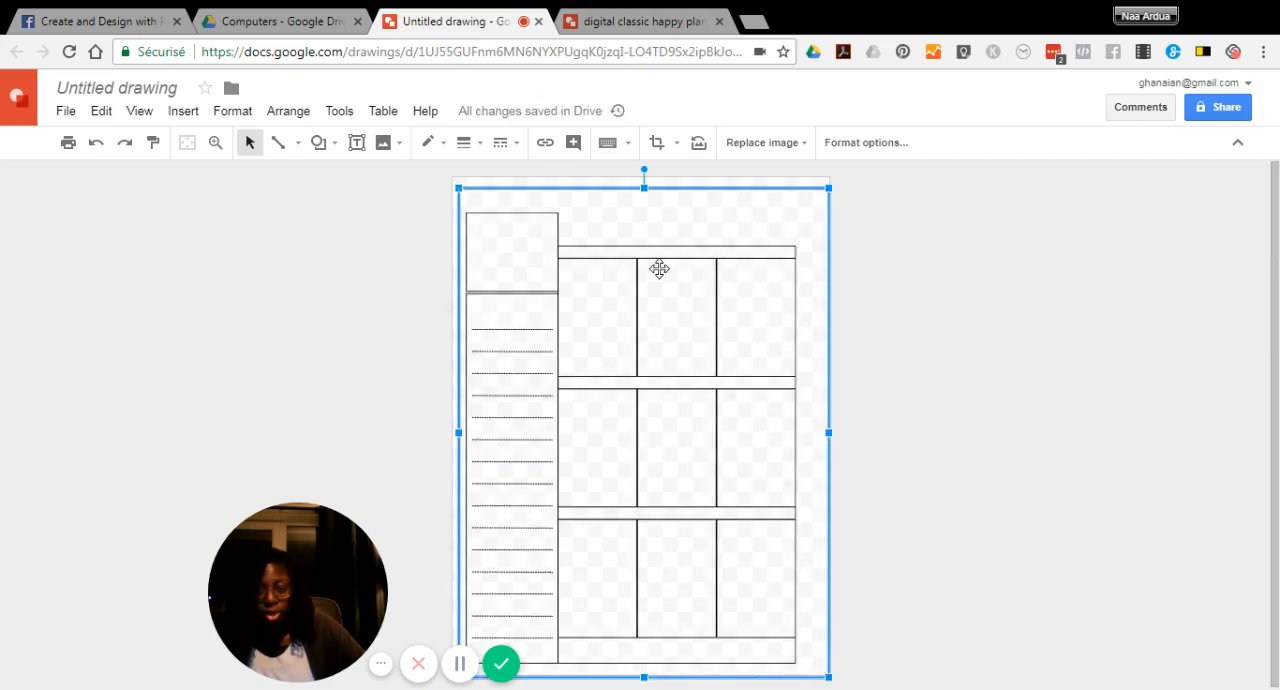
{"action": "left_click_drag", "start_coordinate": [659, 268], "coordinate": [654, 256]}
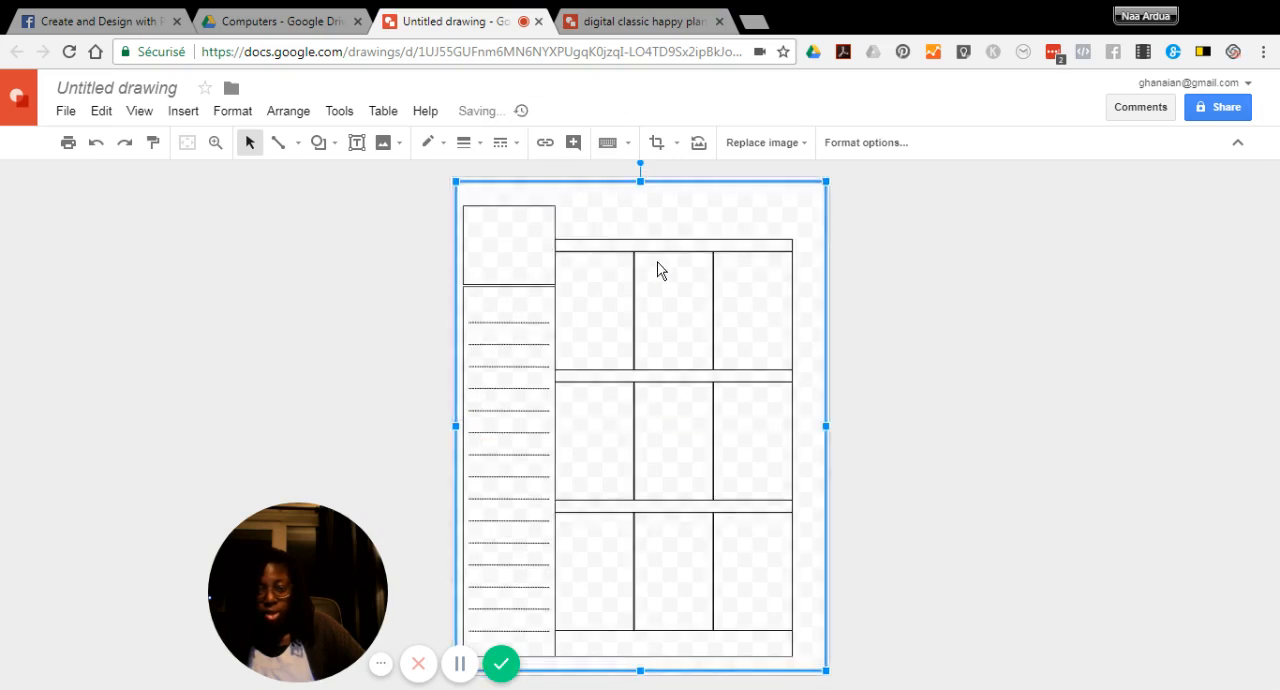
{"action": "left_click", "coordinate": [950, 347]}
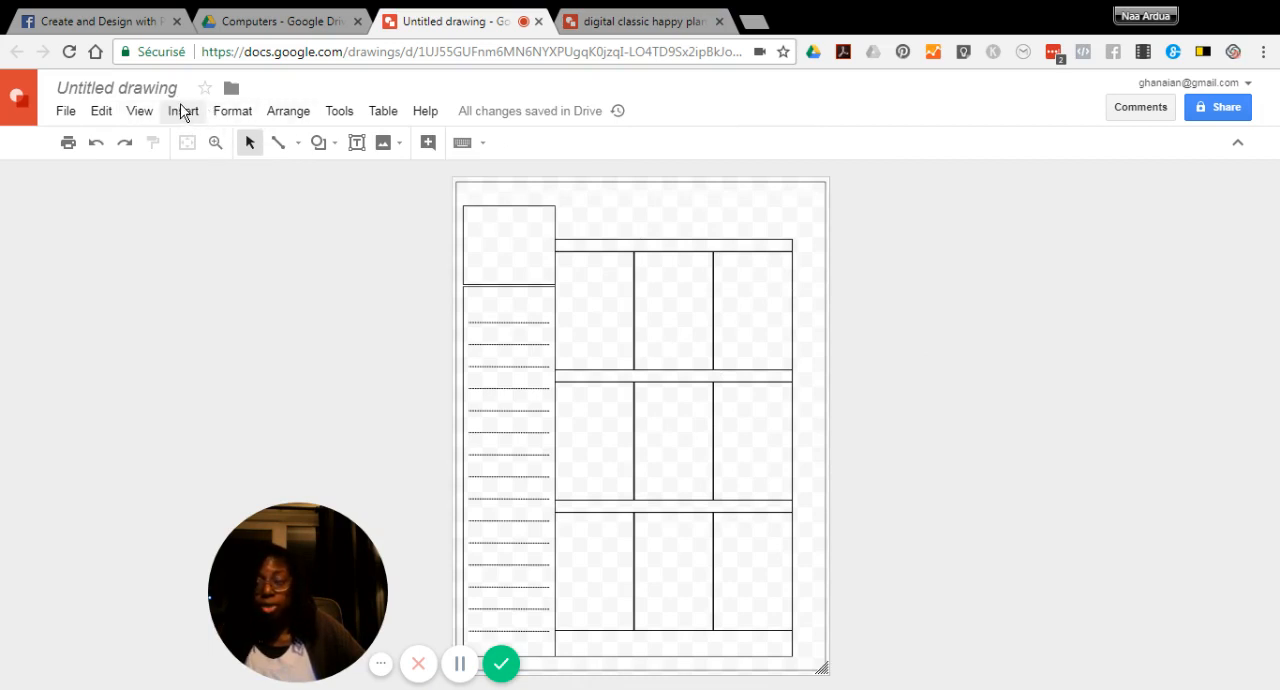
Dismiss the page setup in the finished tutorial drawing, view its design, and return to the untitled drawing
{"action": "left_click", "coordinate": [590, 20]}
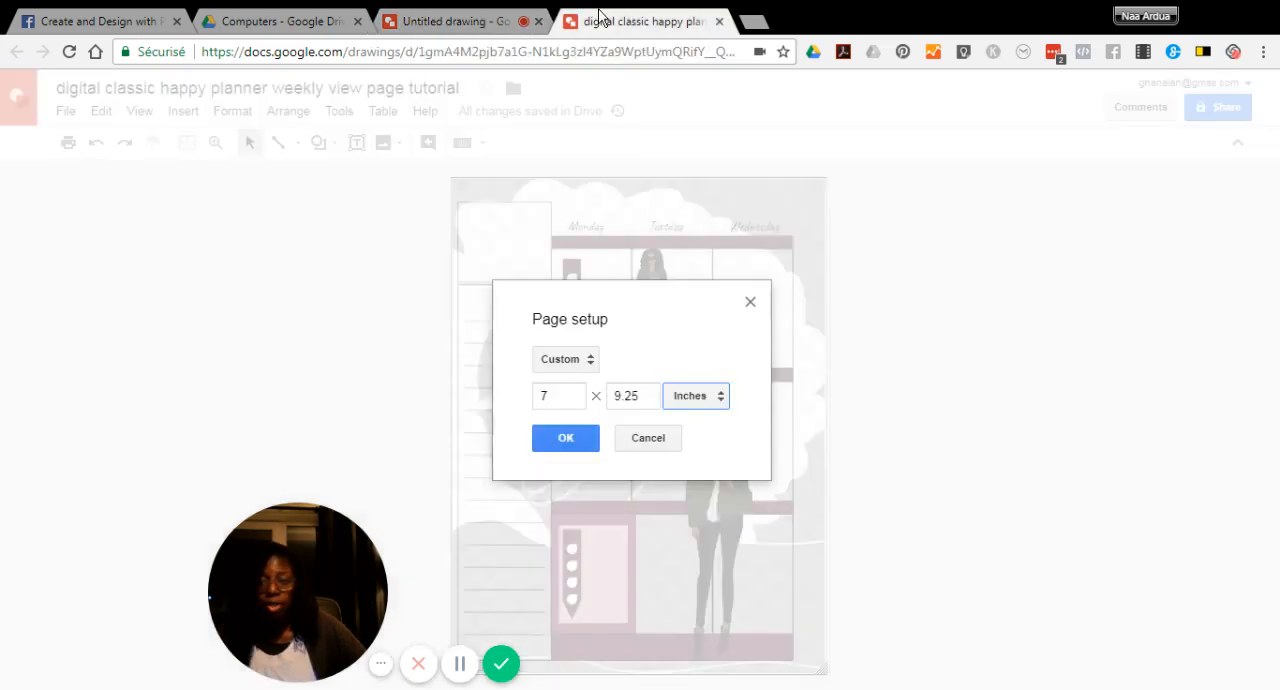
{"action": "left_click", "coordinate": [751, 304]}
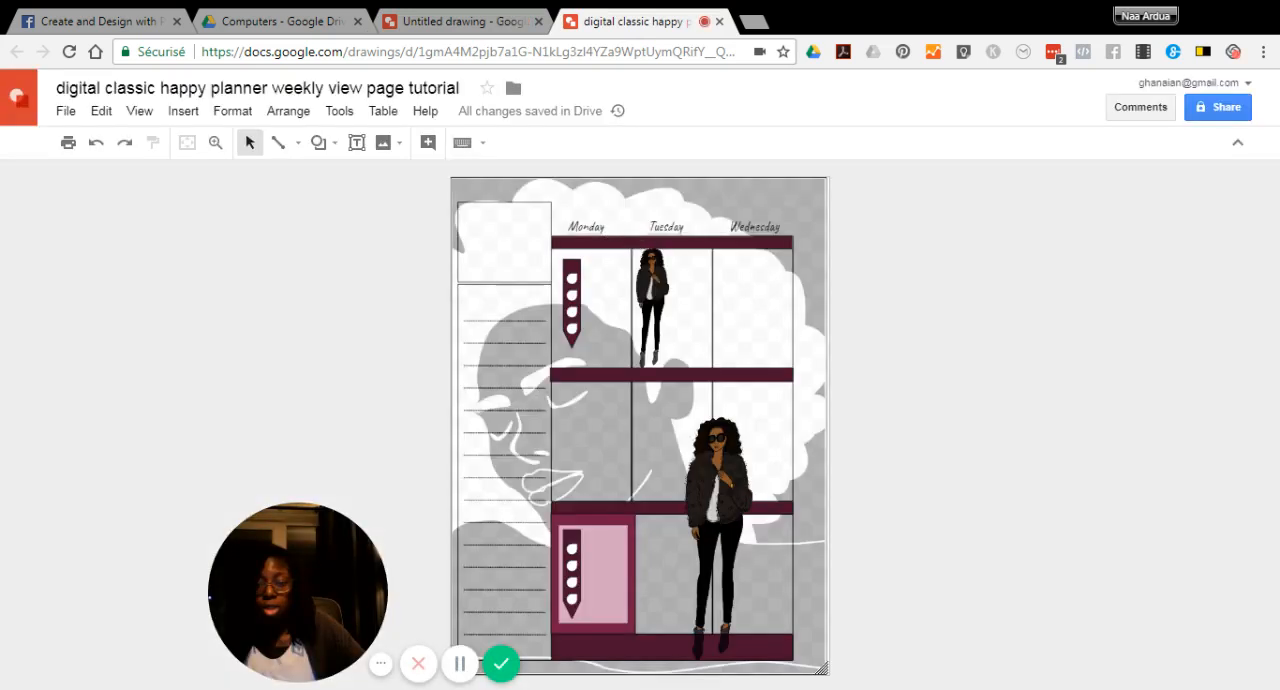
{"action": "left_click", "coordinate": [451, 24]}
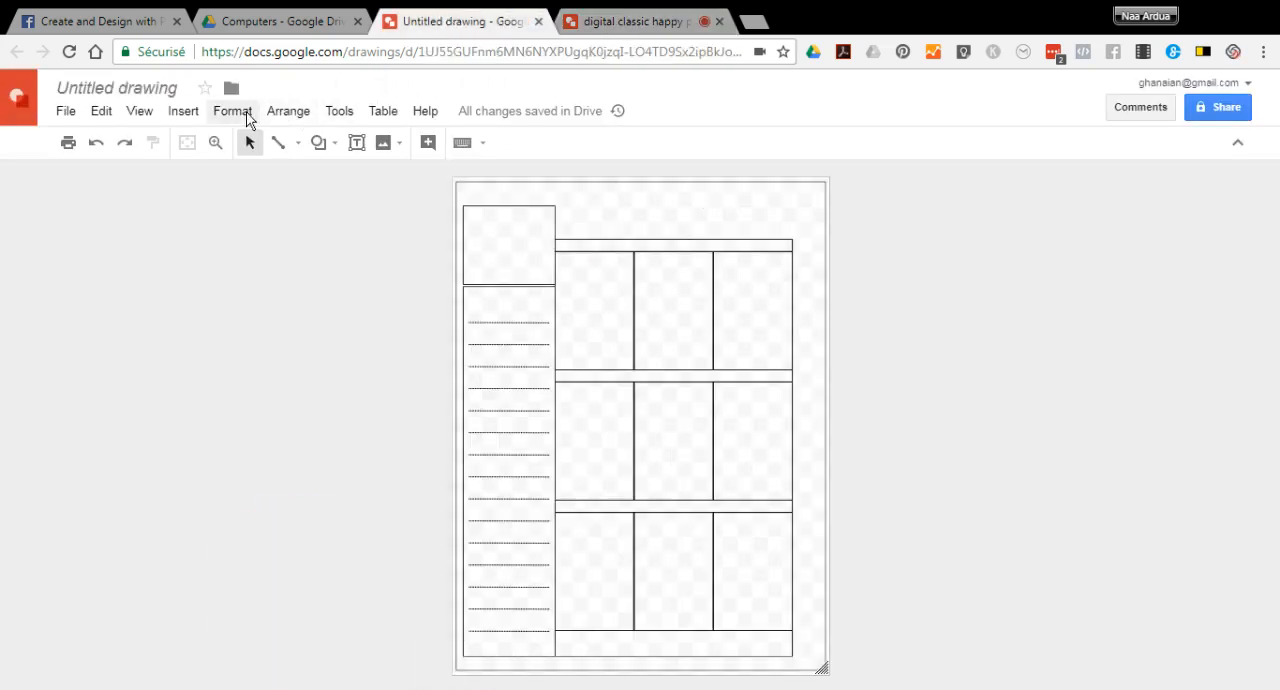
Browse the recent Drive images available for insertion into the drawing
{"action": "left_click", "coordinate": [184, 112]}
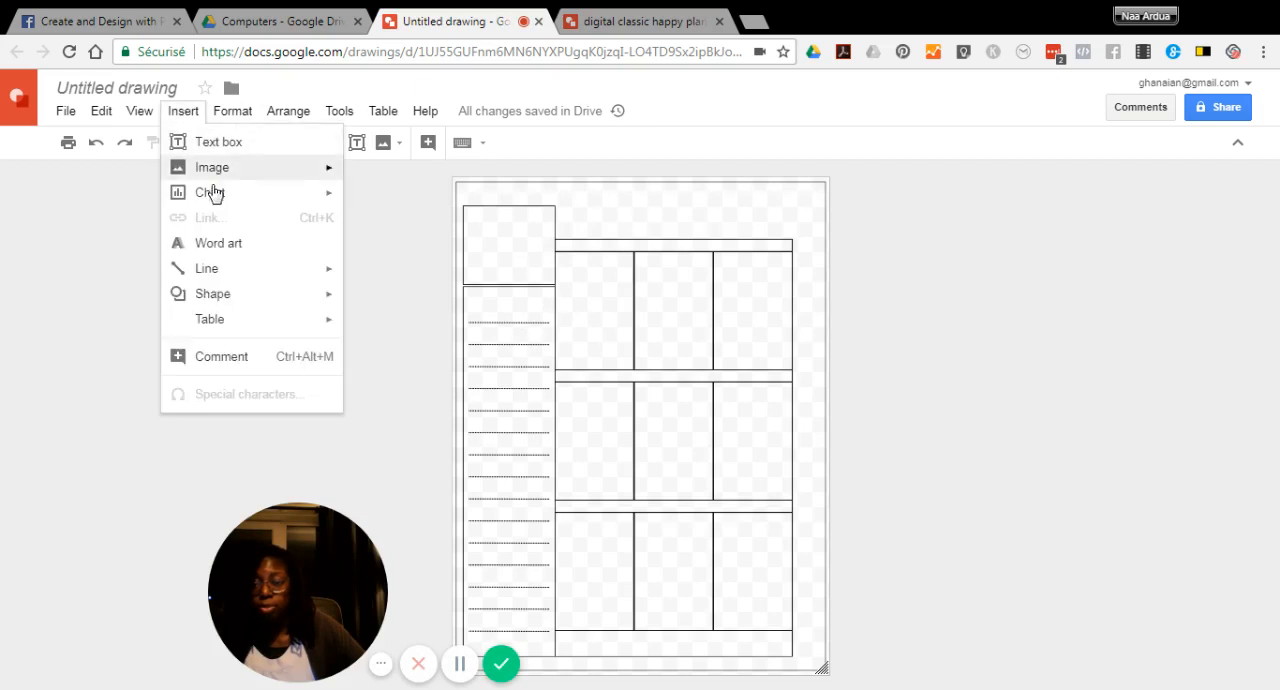
{"action": "mouse_move", "coordinate": [212, 168]}
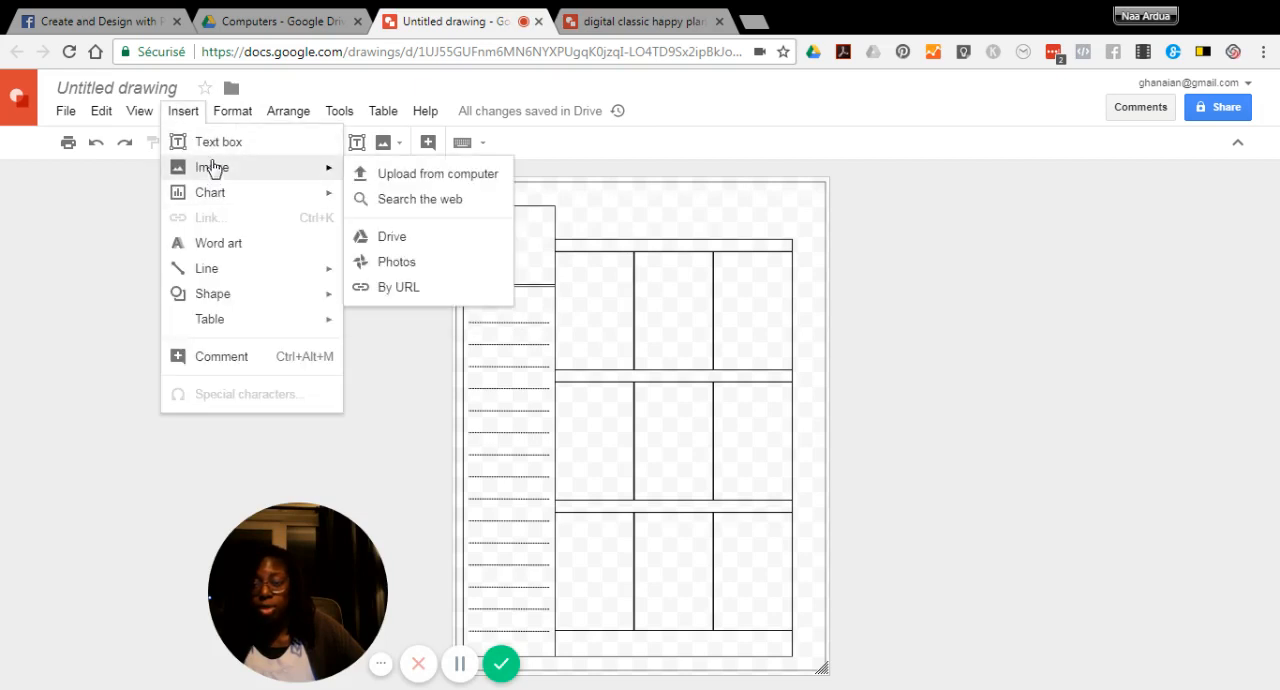
{"action": "left_click", "coordinate": [392, 237]}
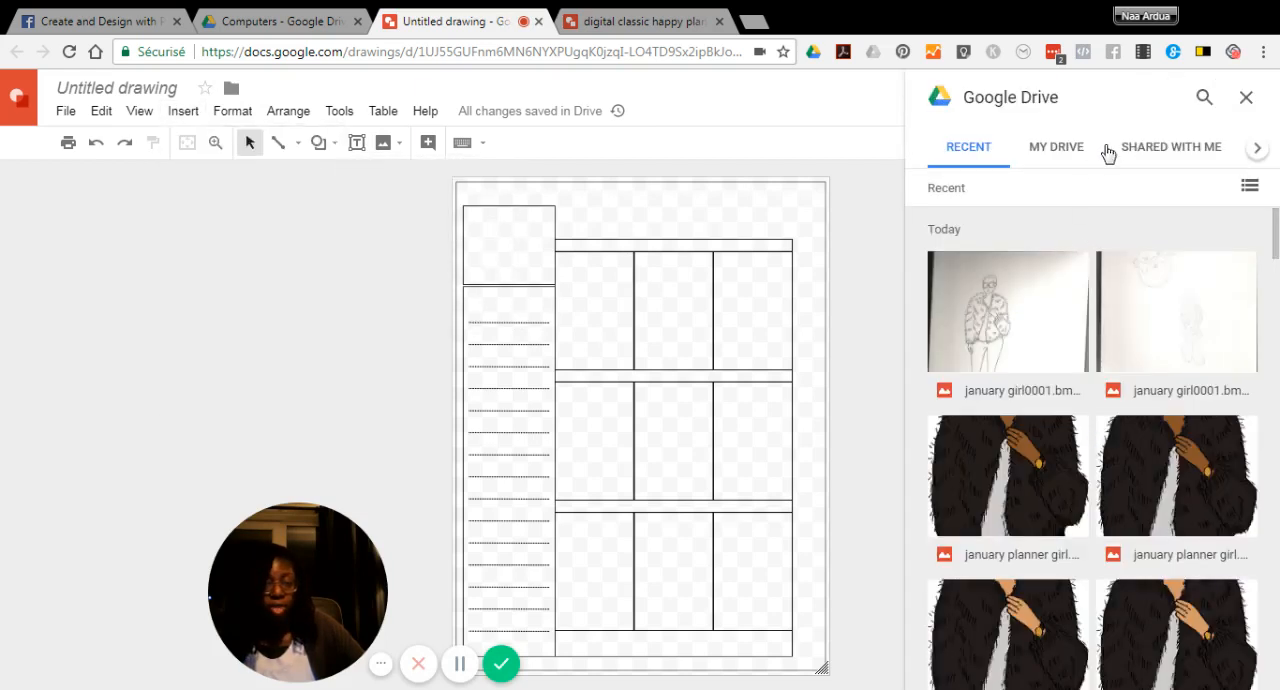
{"action": "scroll", "coordinate": [1040, 315], "scroll_direction": "down", "scroll_amount": 2}
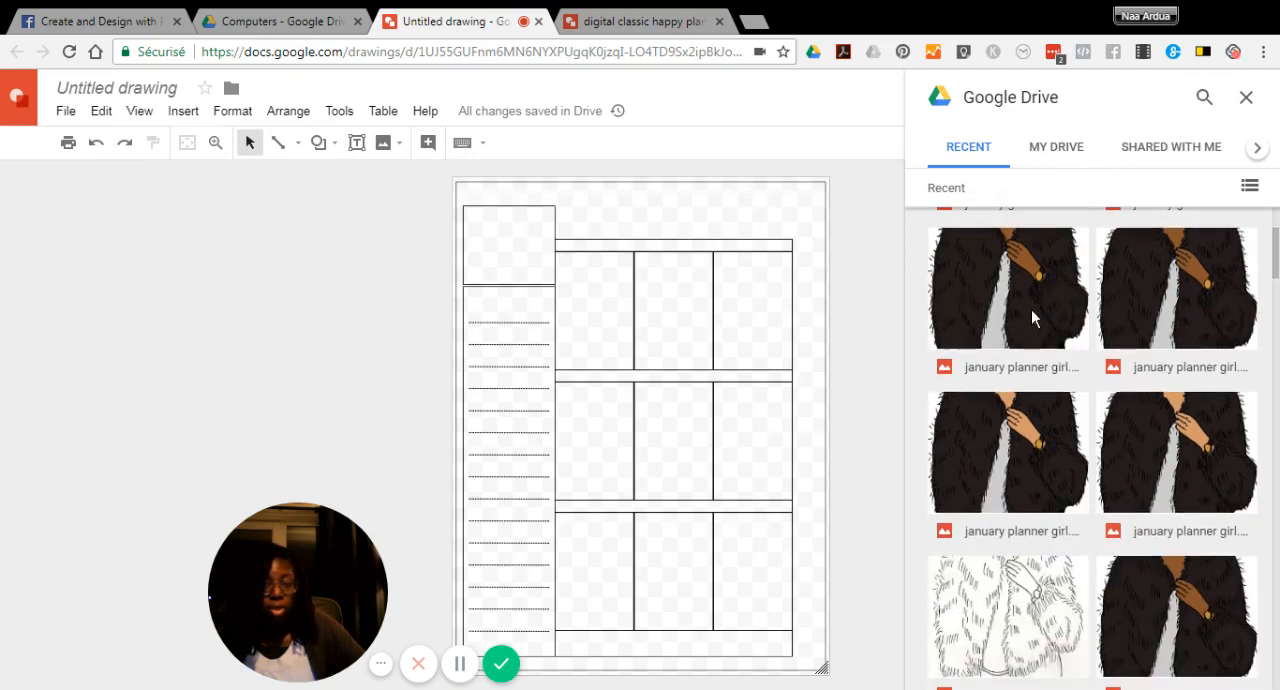
{"action": "left_click", "coordinate": [1021, 288]}
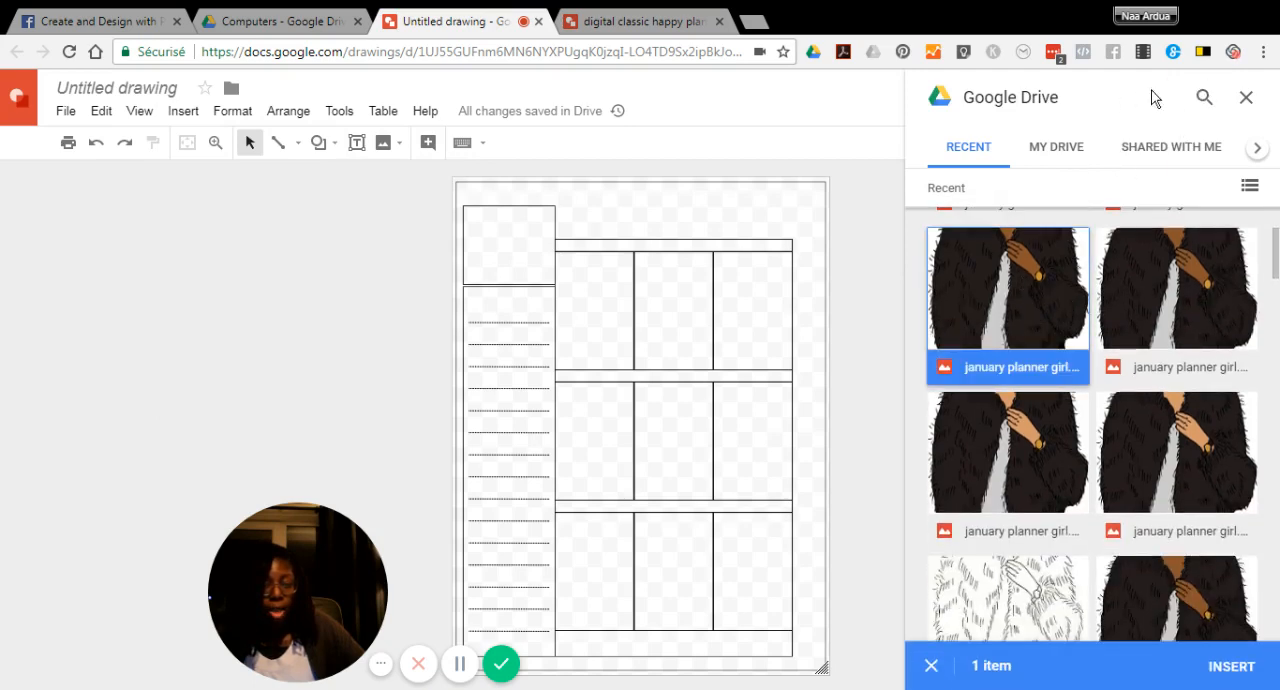
Search Drive for "noel afro" and insert the white-faced portrait with red lips and no shoulder outline
{"action": "left_click", "coordinate": [1200, 96]}
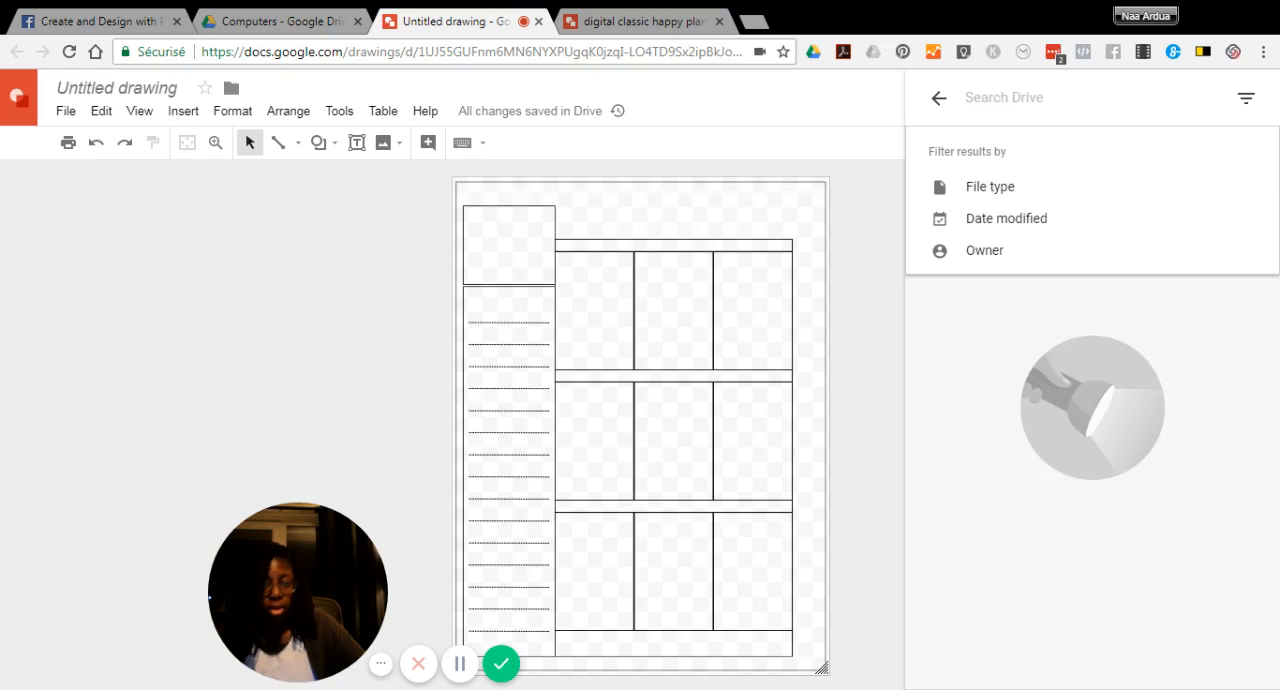
{"action": "type", "text": "no"}
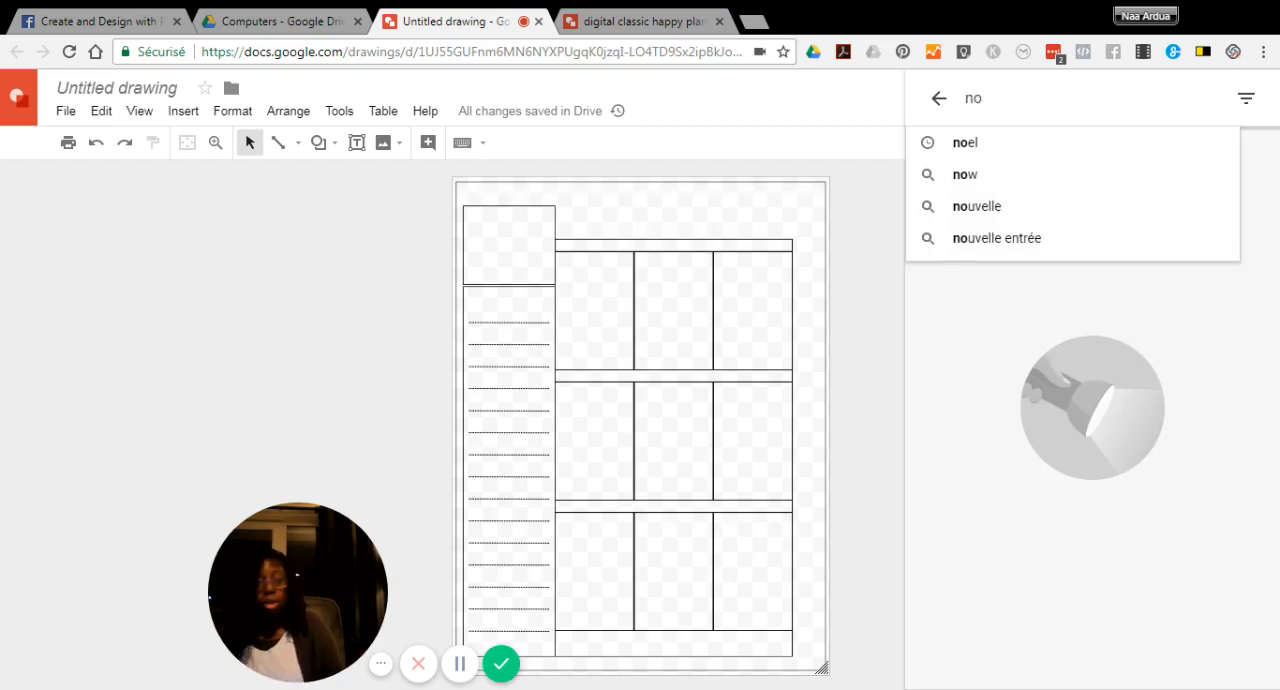
{"action": "type", "text": "el c"}
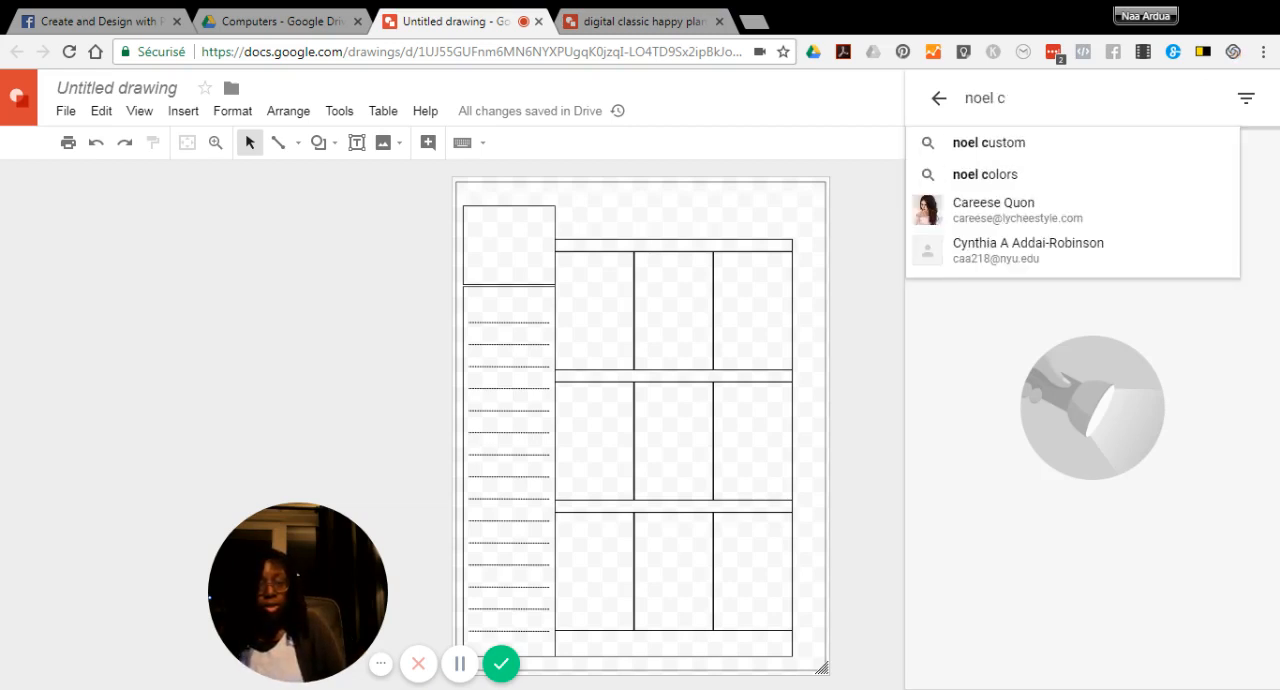
{"action": "type", "text": "l"}
{"action": "key", "text": "BackSpace"}
{"action": "type", "text": "a"}
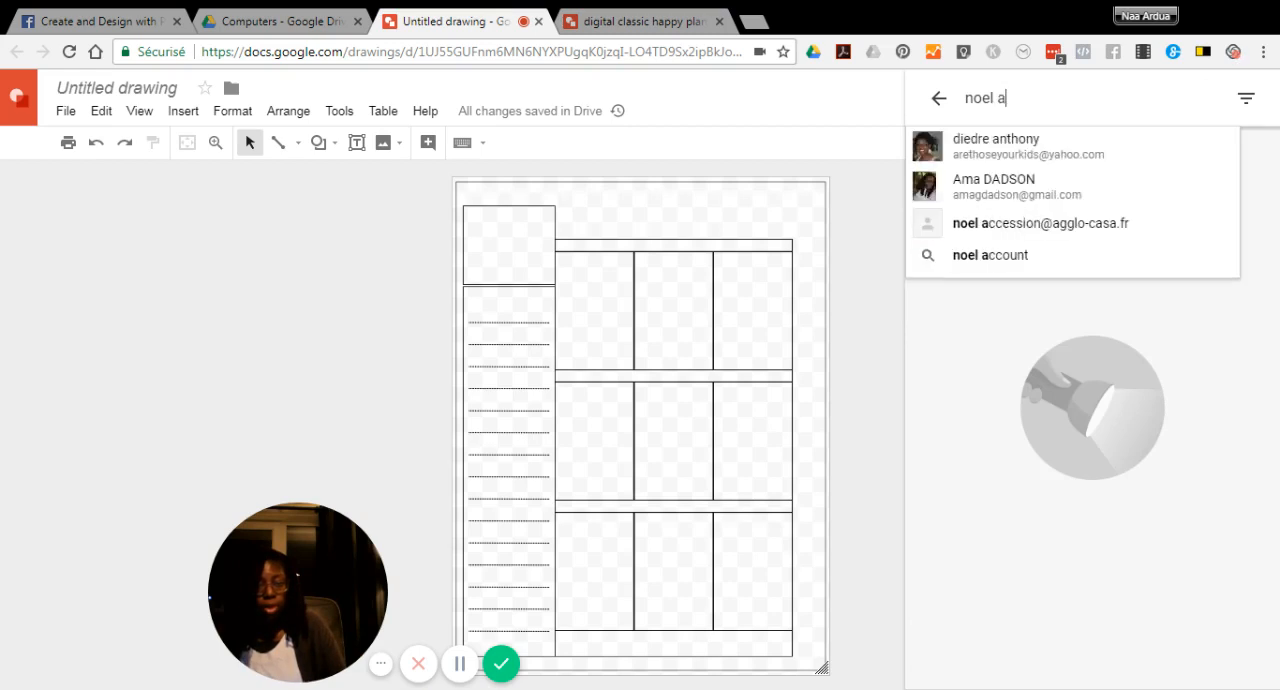
{"action": "type", "text": "fro"}
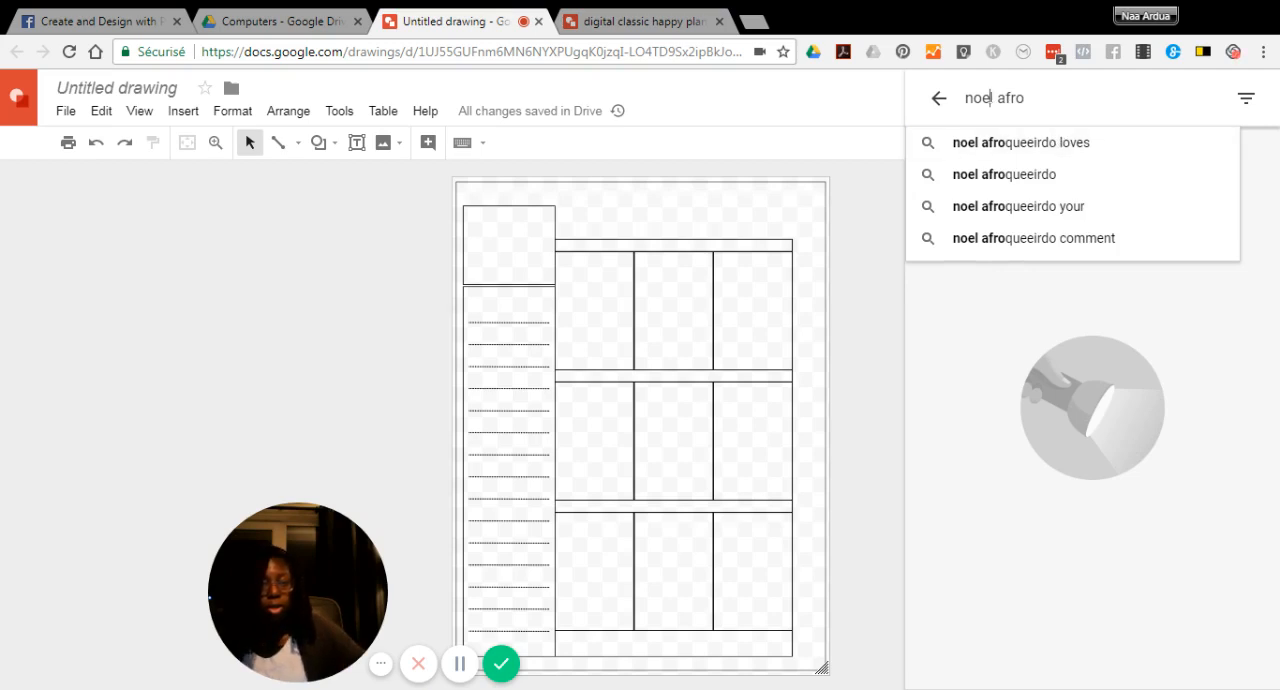
{"action": "key", "text": "Return"}
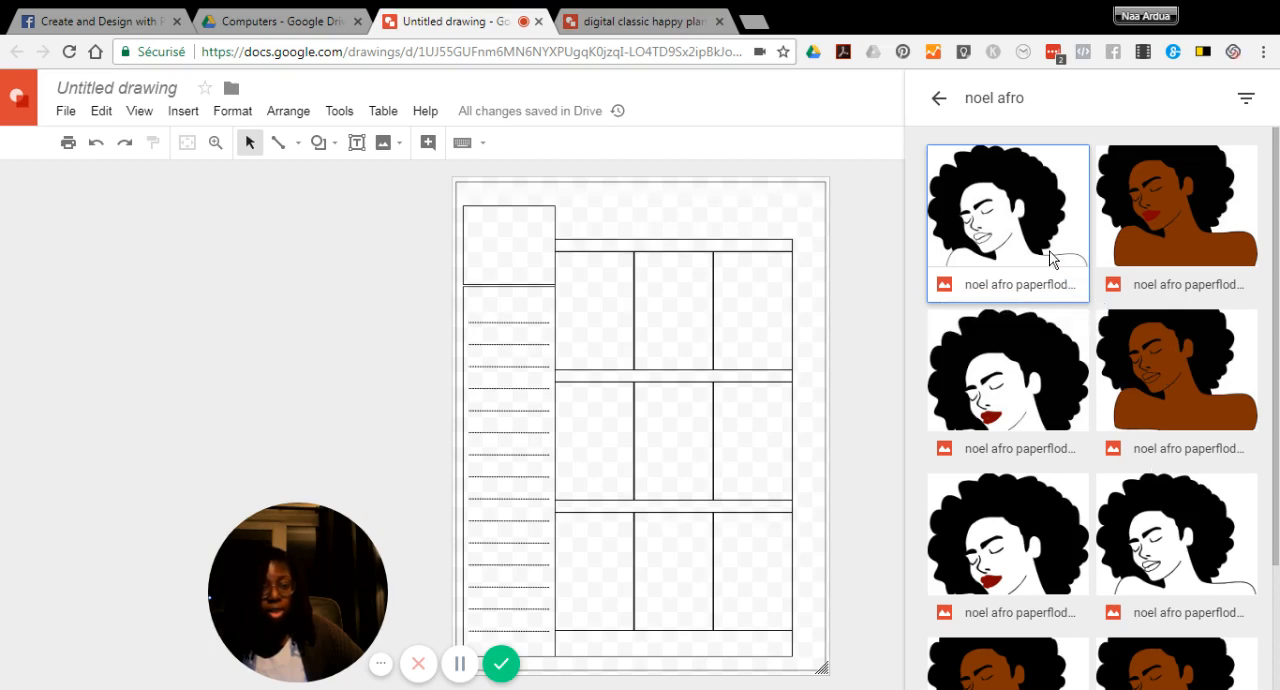
{"action": "left_click", "coordinate": [1003, 362]}
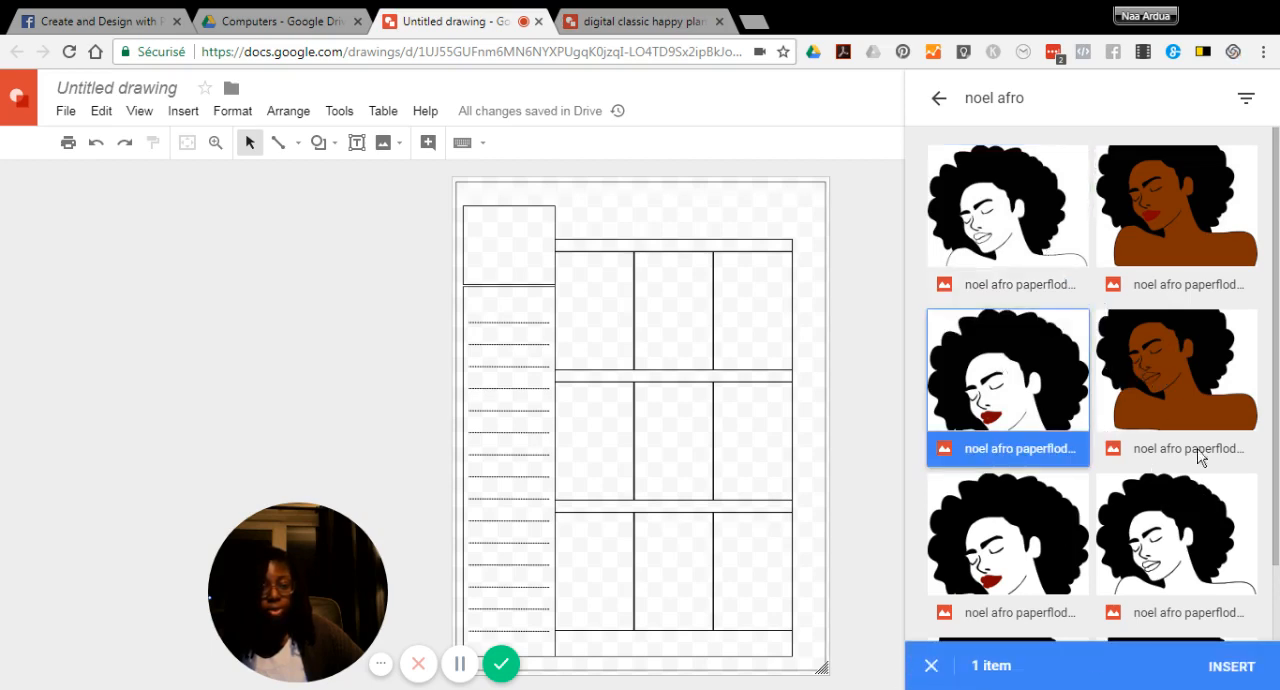
{"action": "left_click", "coordinate": [1222, 668]}
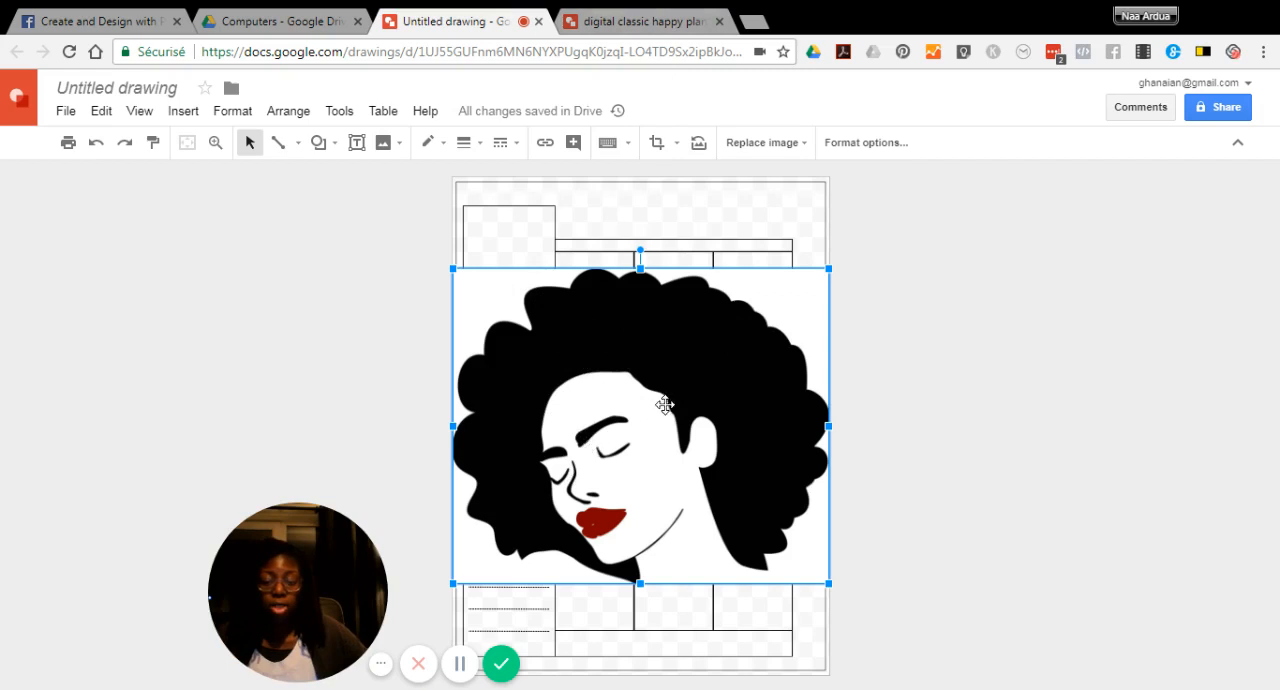
Recolor the afro portrait to Negative and raise its transparency to about 70 percent of the range
{"action": "right_click", "coordinate": [598, 344]}
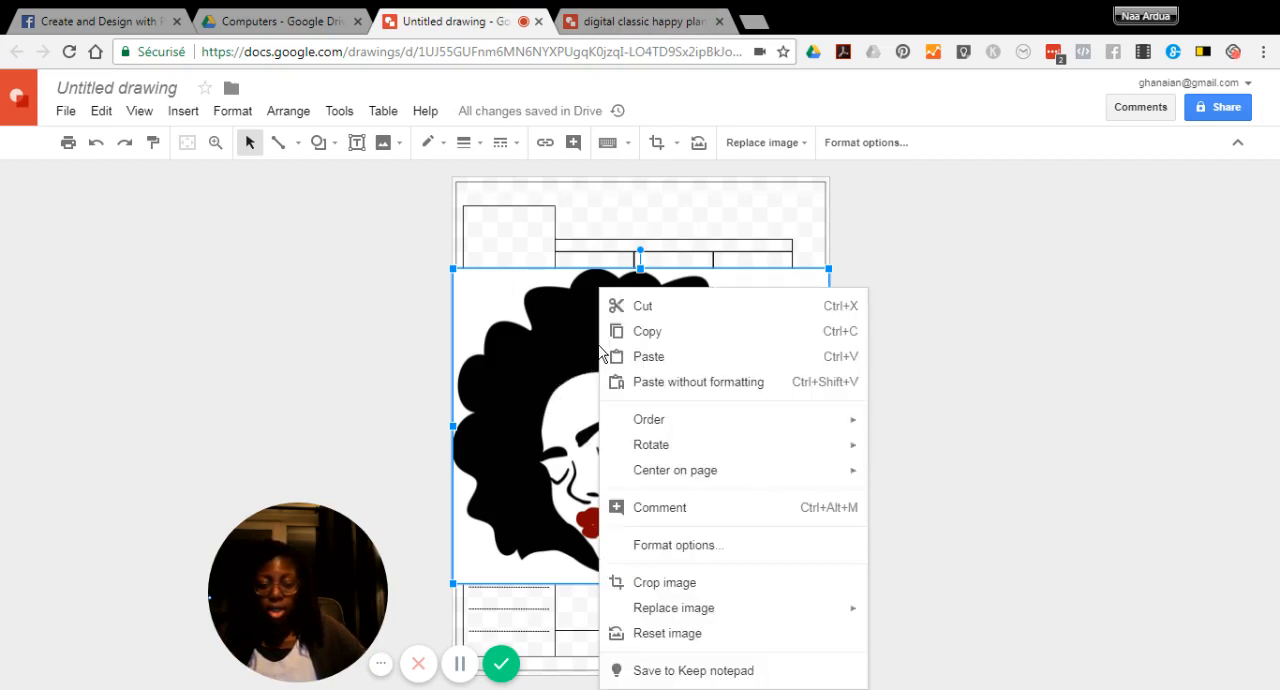
{"action": "left_click", "coordinate": [672, 549]}
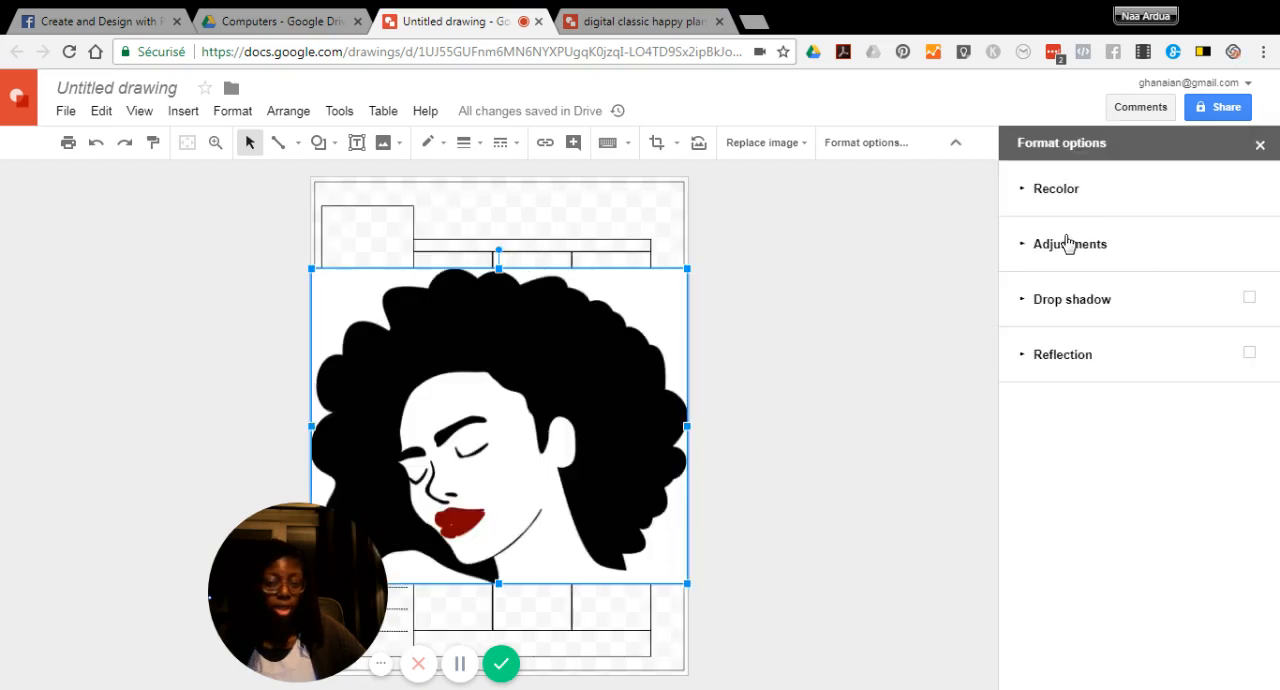
{"action": "left_click", "coordinate": [1032, 190]}
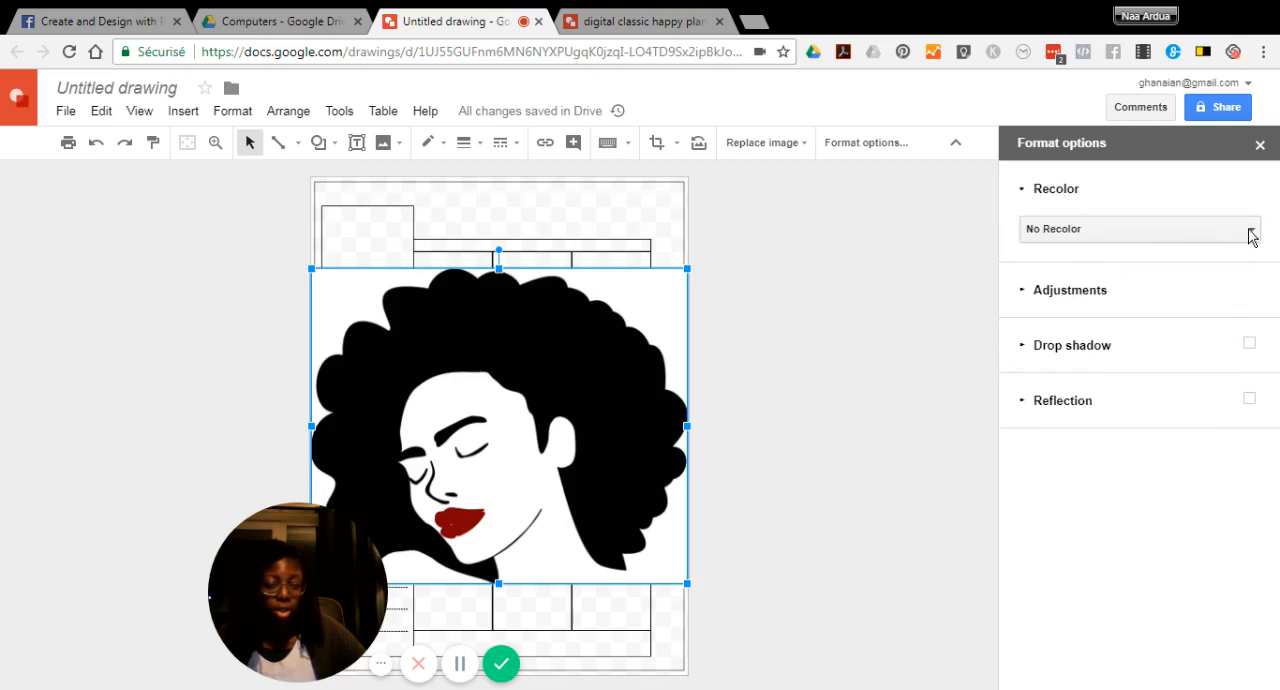
{"action": "left_click", "coordinate": [1250, 235]}
{"action": "scroll", "coordinate": [1165, 470], "scroll_direction": "down", "scroll_amount": 5}
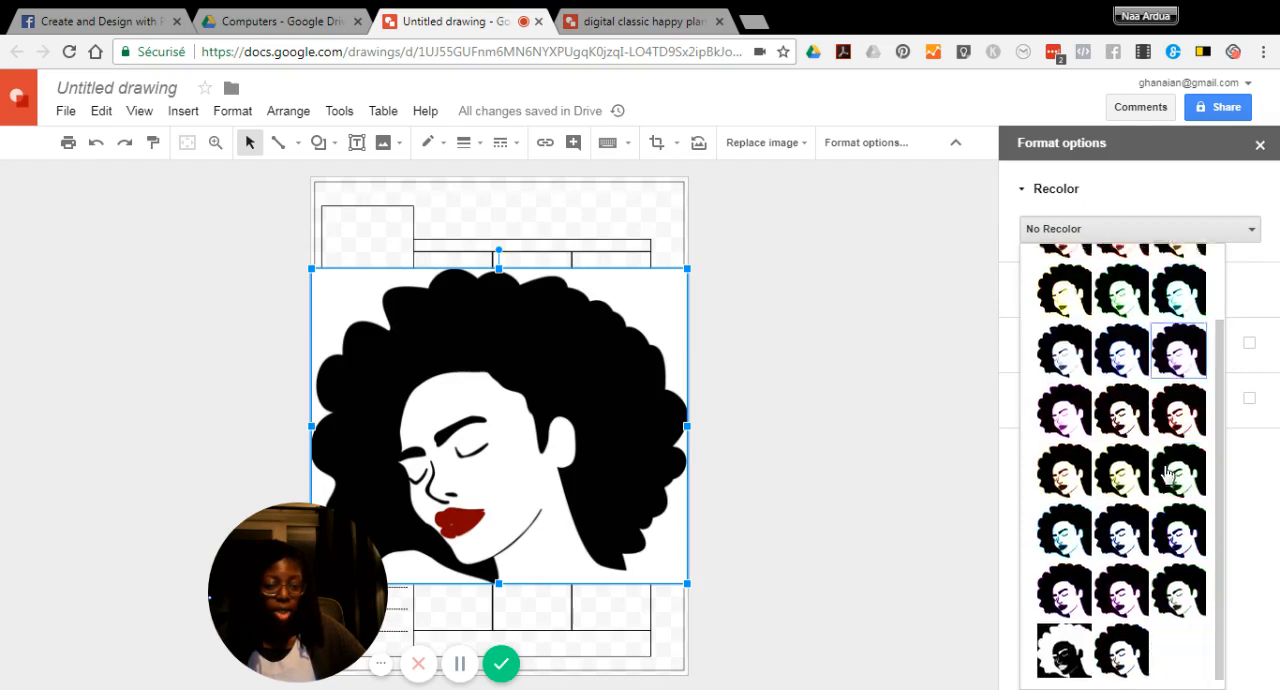
{"action": "left_click", "coordinate": [1066, 637]}
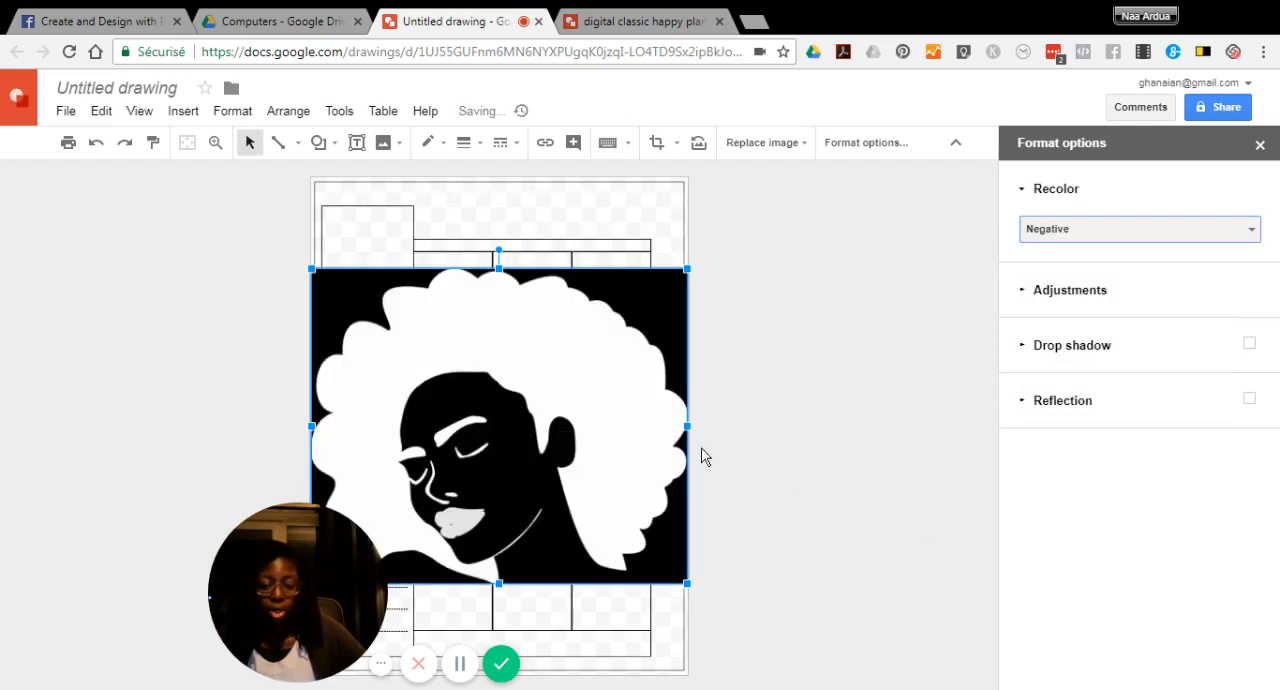
{"action": "left_click", "coordinate": [1026, 290]}
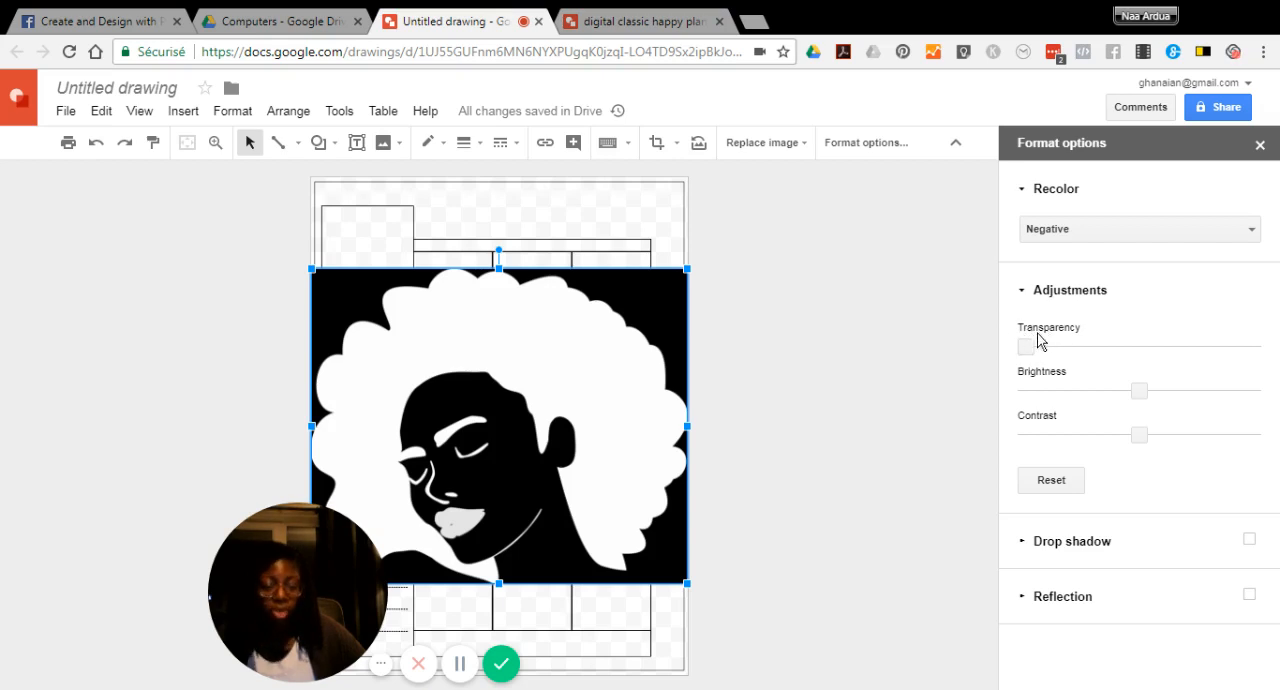
{"action": "left_click_drag", "start_coordinate": [1026, 346], "coordinate": [1184, 346]}
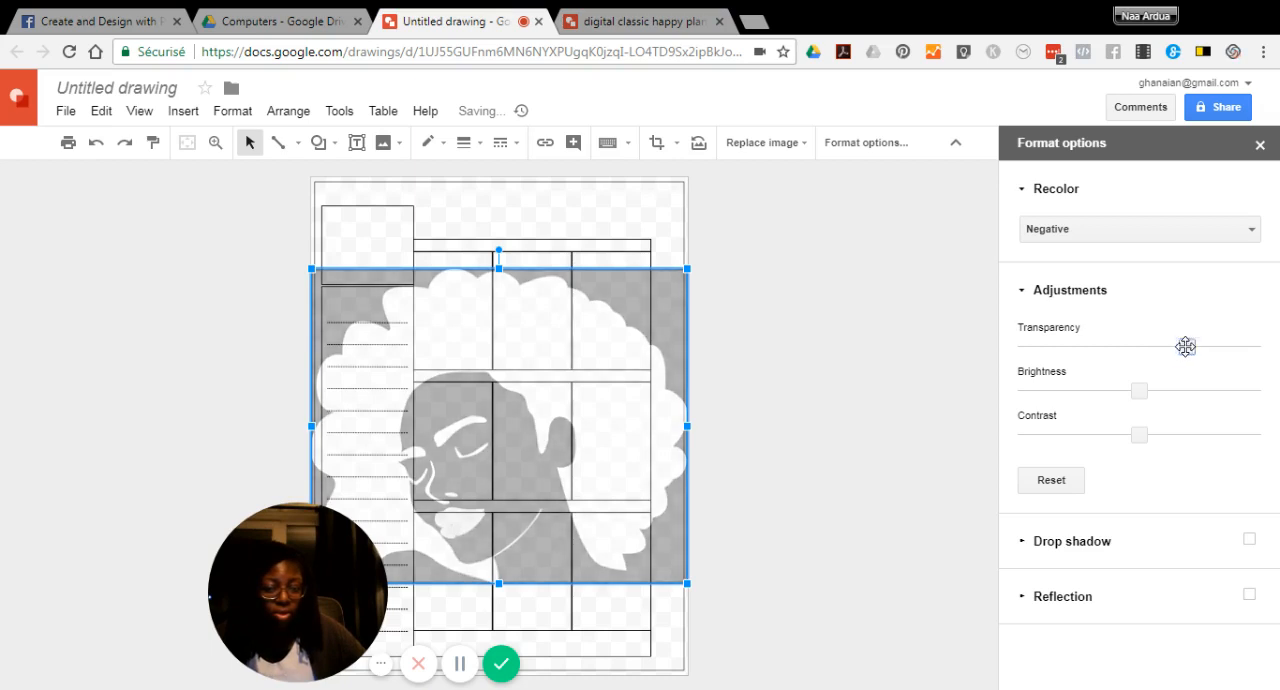
{"action": "left_click", "coordinate": [768, 258]}
{"action": "left_click", "coordinate": [555, 333]}
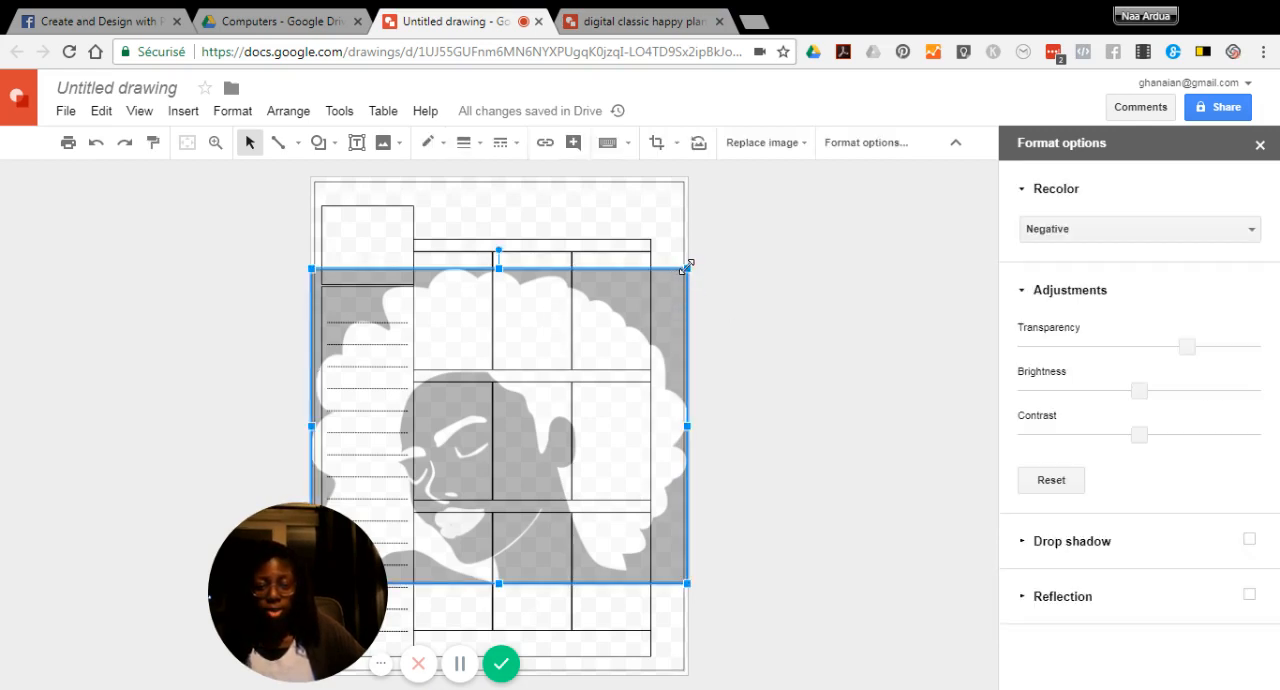
{"action": "left_click_drag", "start_coordinate": [687, 267], "coordinate": [687, 269]}
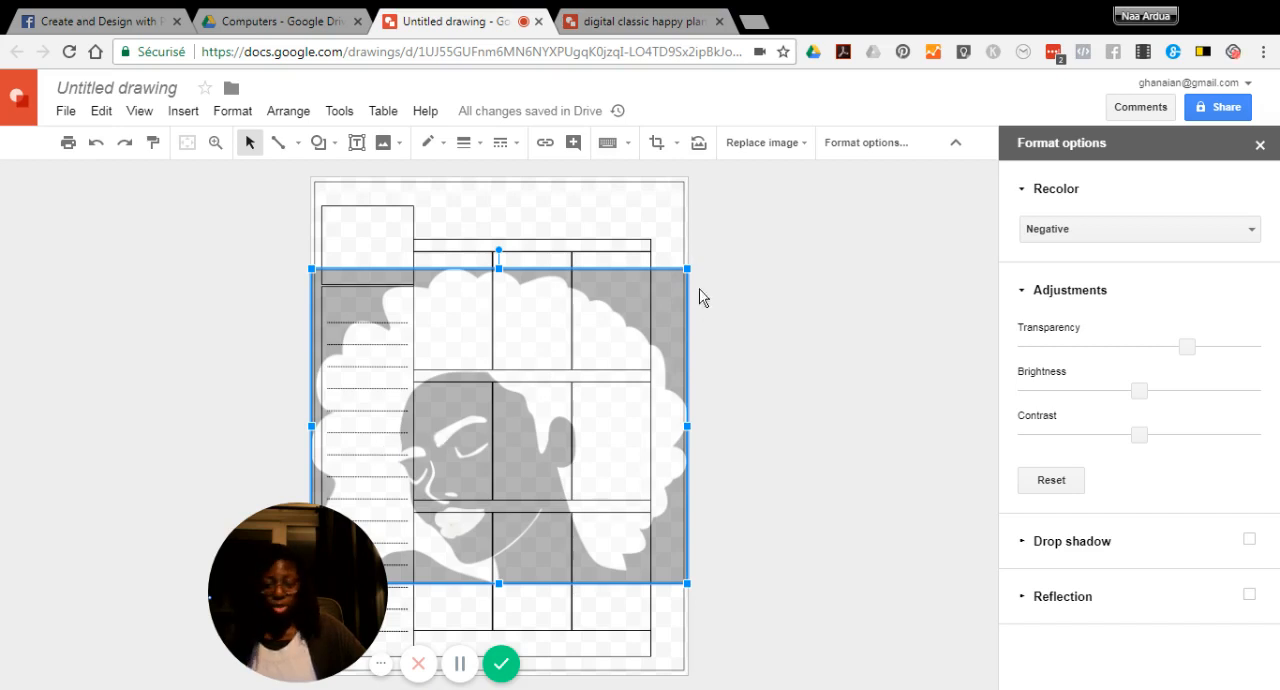
{"action": "left_click_drag", "start_coordinate": [713, 257], "coordinate": [771, 228]}
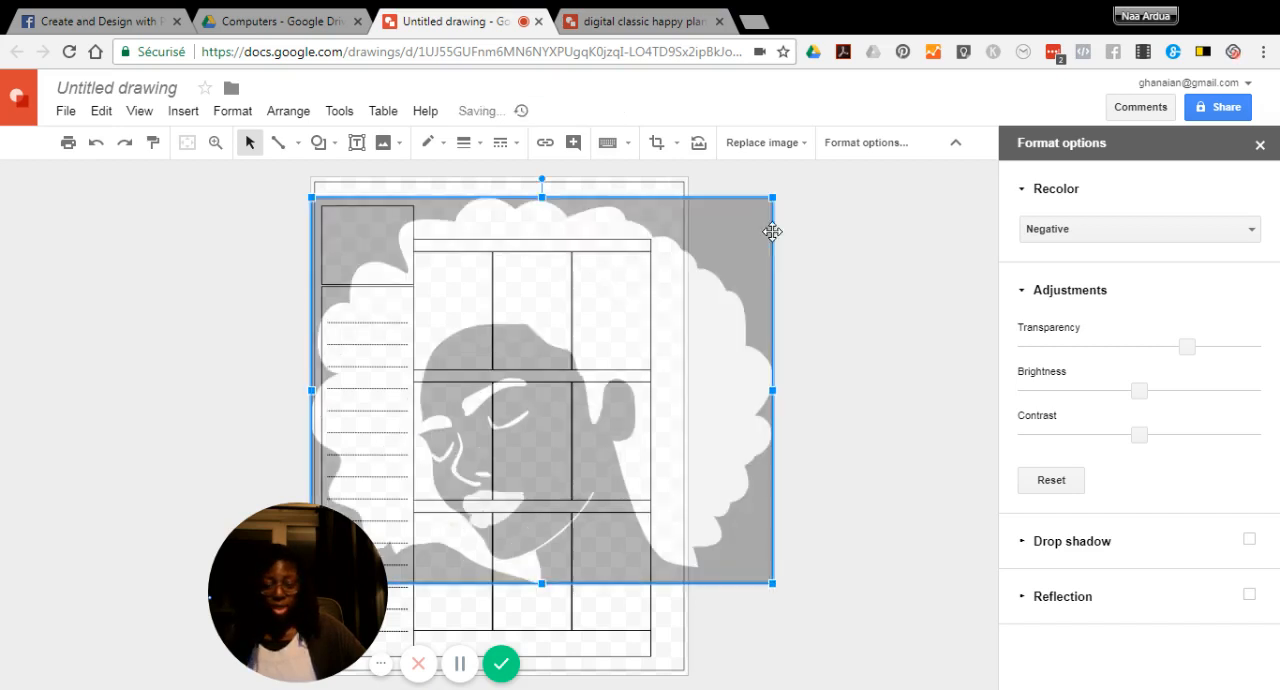
{"action": "left_click", "coordinate": [95, 145]}
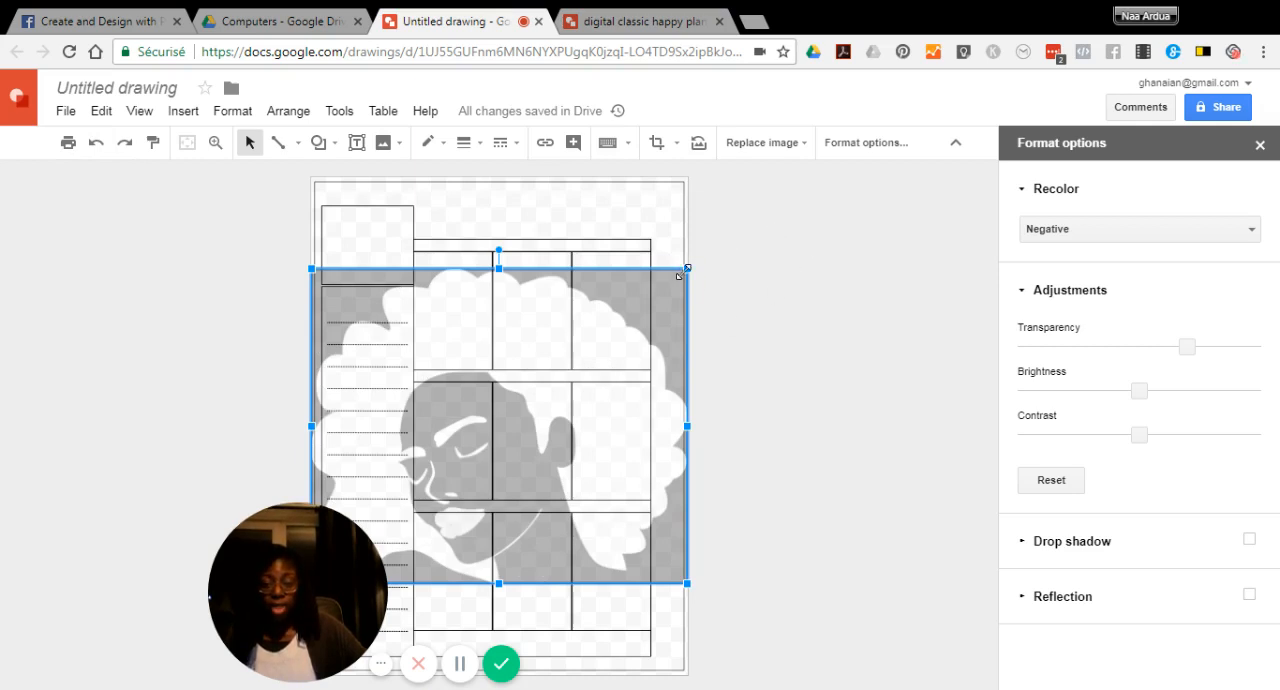
Enlarge the afro portrait proportionally about its centre until it covers nearly the full page height
{"action": "left_click_drag", "start_coordinate": [687, 268], "coordinate": [753, 212]}
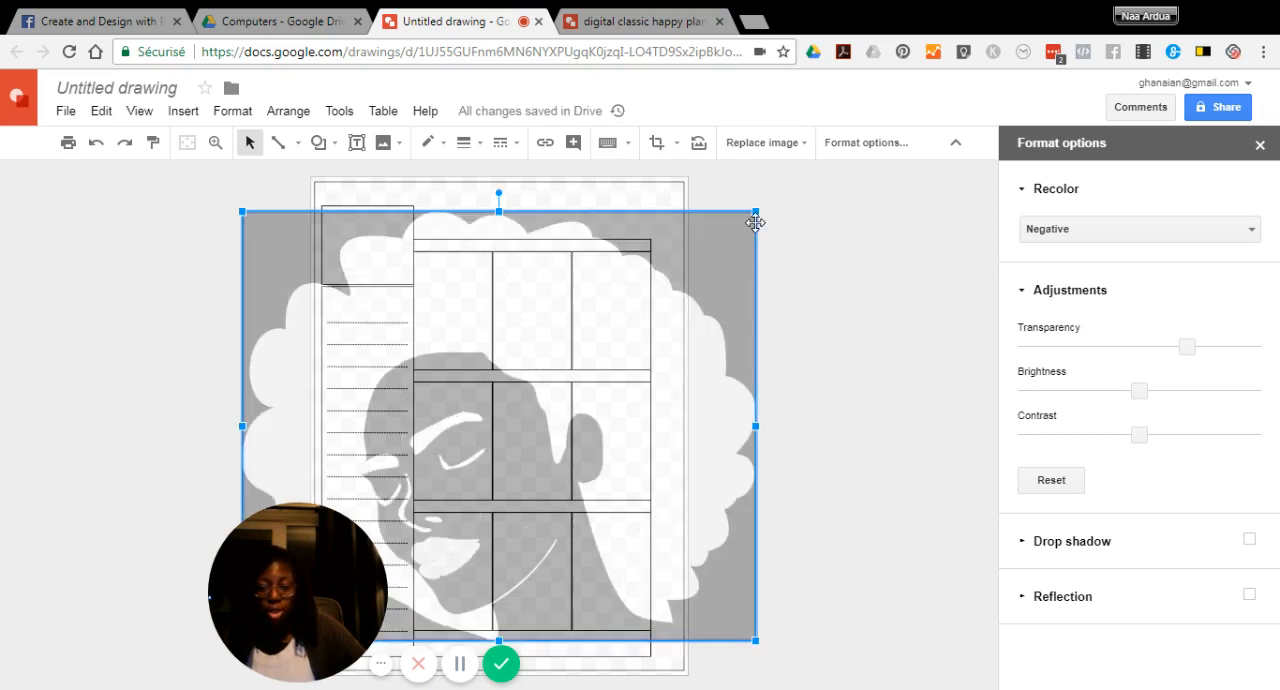
{"action": "left_click_drag", "start_coordinate": [757, 207], "coordinate": [773, 189]}
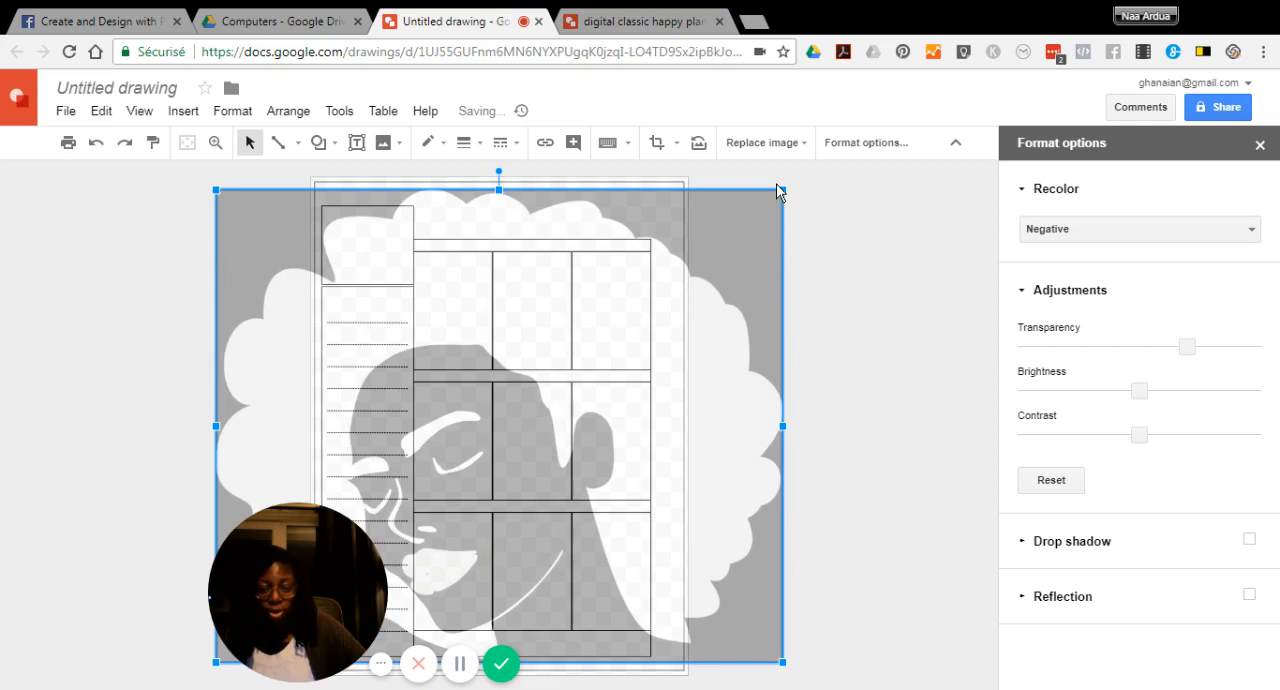
{"action": "left_click_drag", "start_coordinate": [786, 187], "coordinate": [791, 182]}
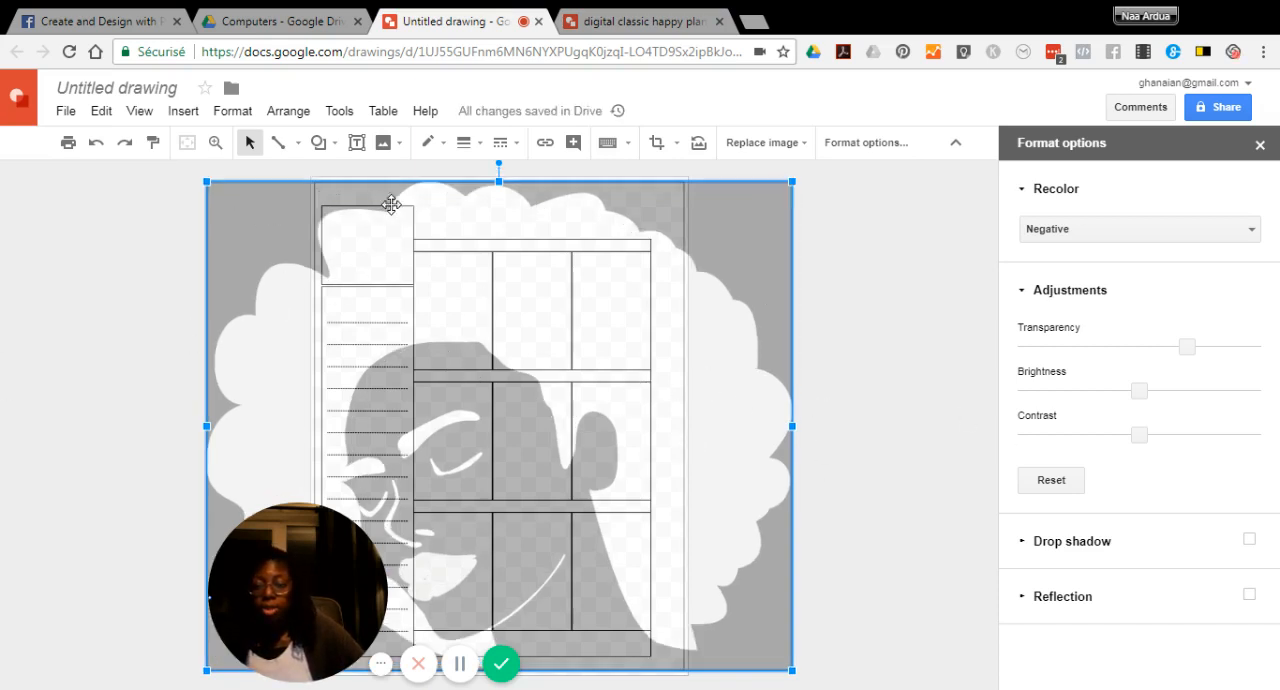
Crop both sides of the afro portrait so that its width matches the planner page
{"action": "right_click", "coordinate": [260, 215]}
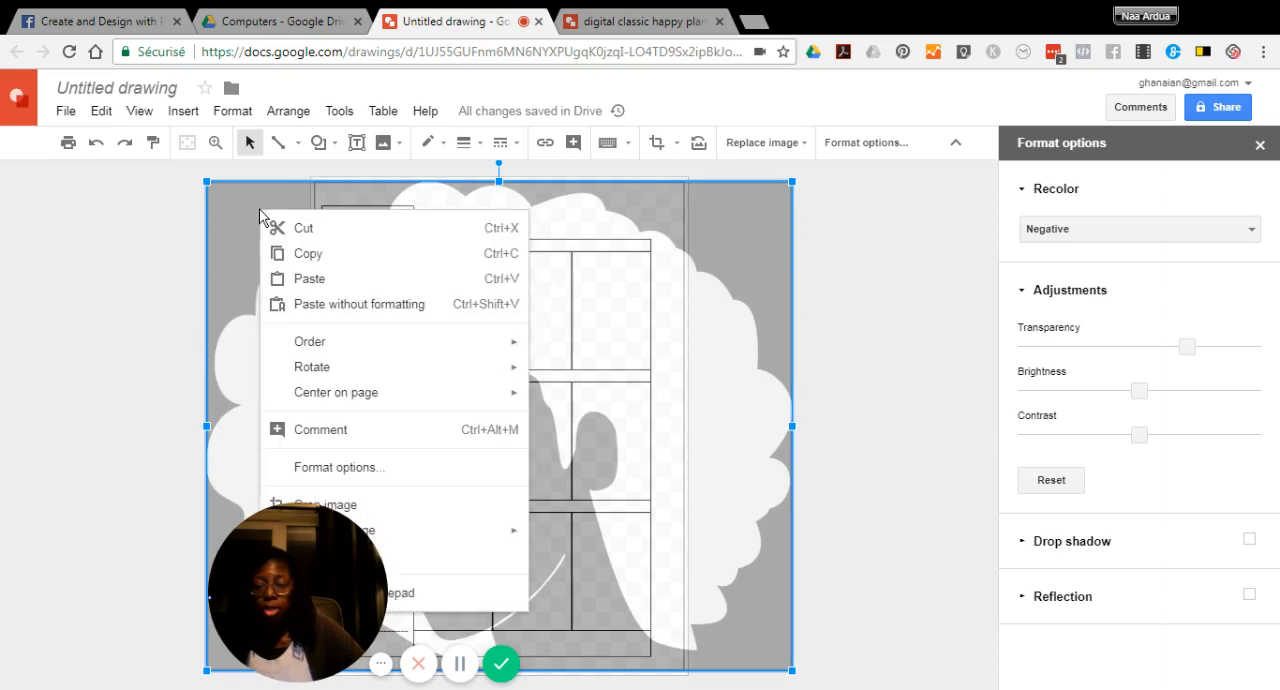
{"action": "left_click_drag", "start_coordinate": [275, 566], "coordinate": [108, 541]}
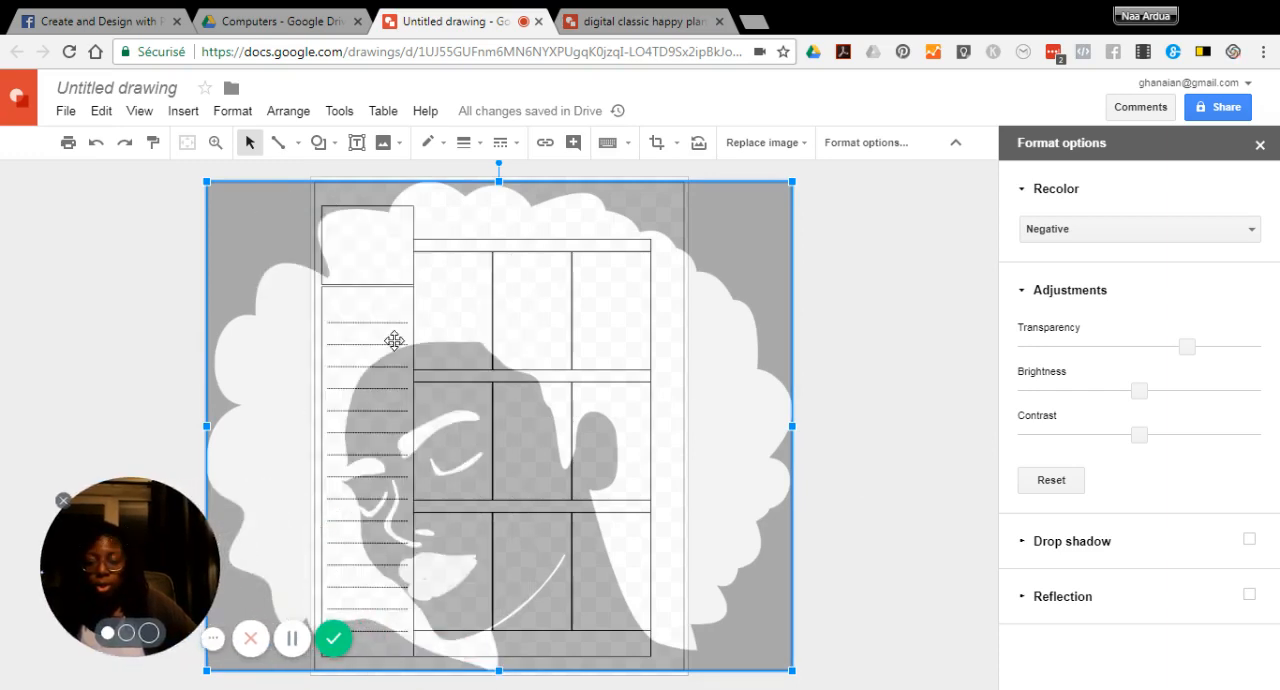
{"action": "right_click", "coordinate": [447, 285]}
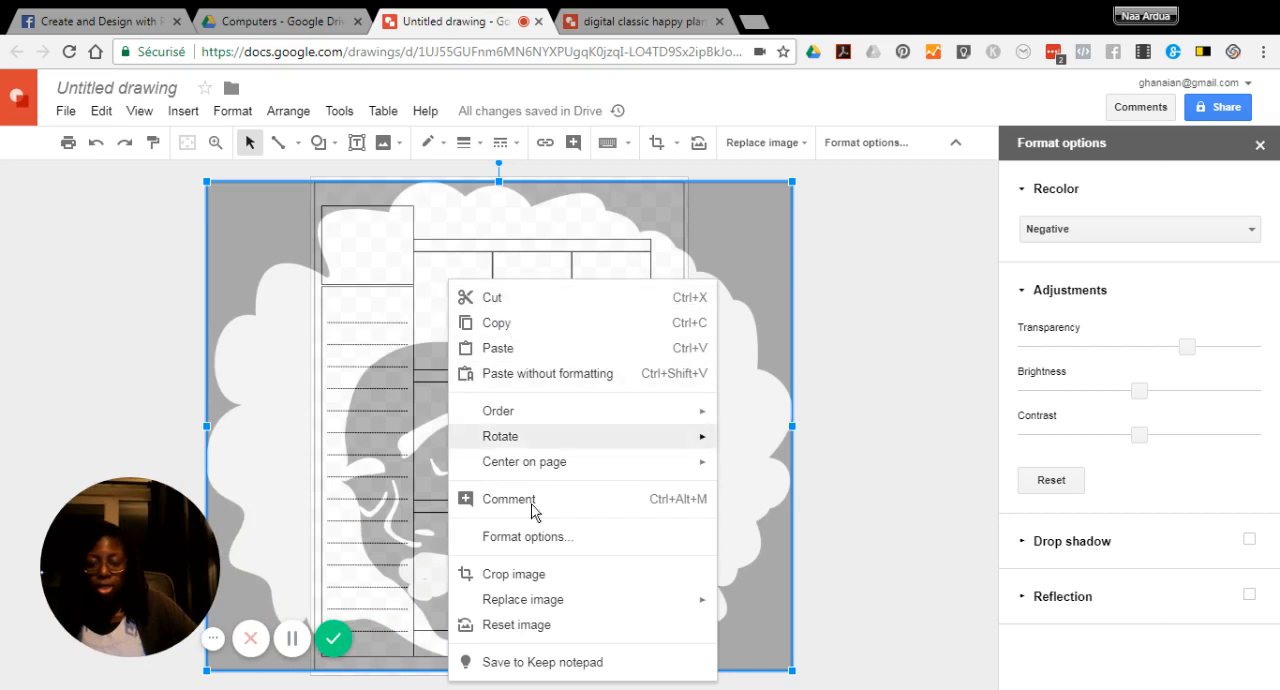
{"action": "left_click", "coordinate": [515, 582]}
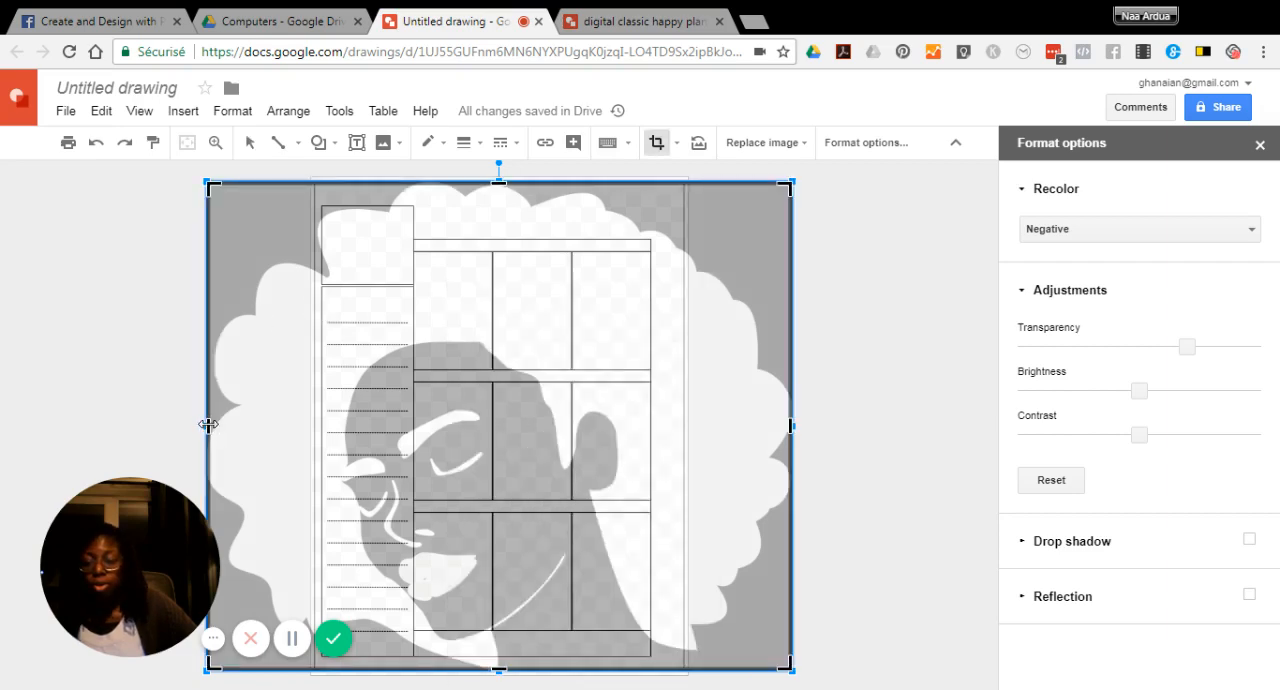
{"action": "left_click_drag", "start_coordinate": [206, 425], "coordinate": [313, 424]}
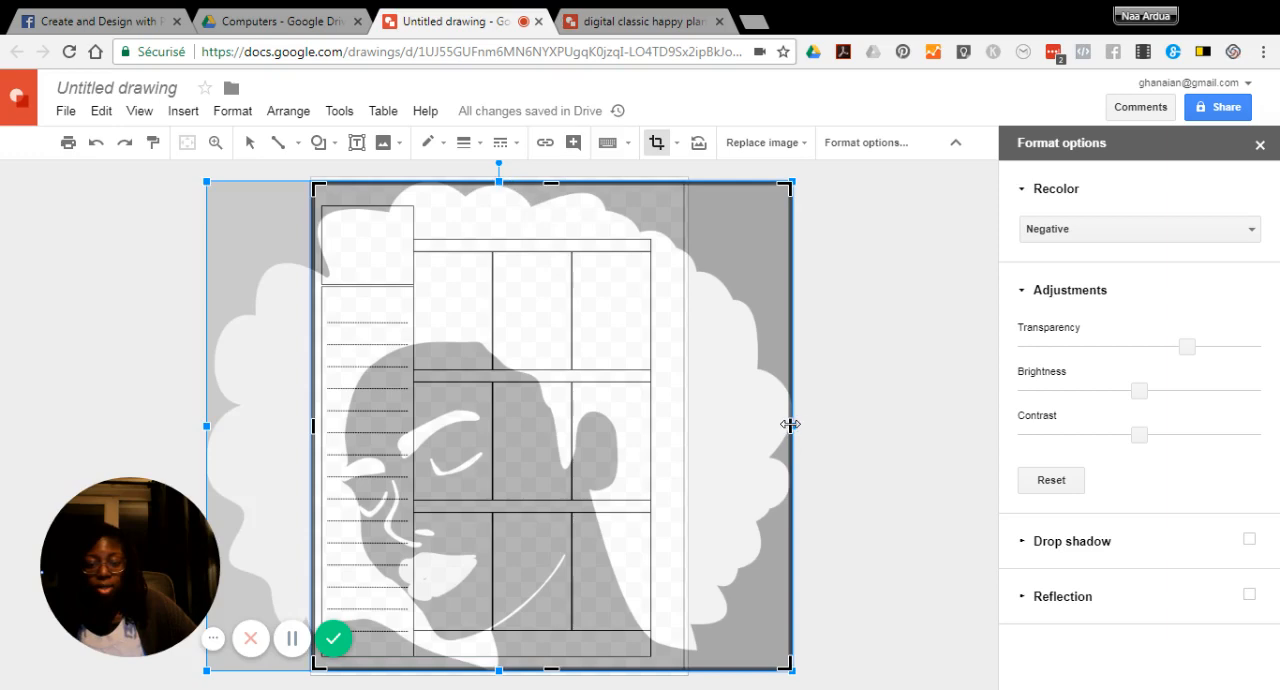
{"action": "left_click_drag", "start_coordinate": [767, 424], "coordinate": [680, 421]}
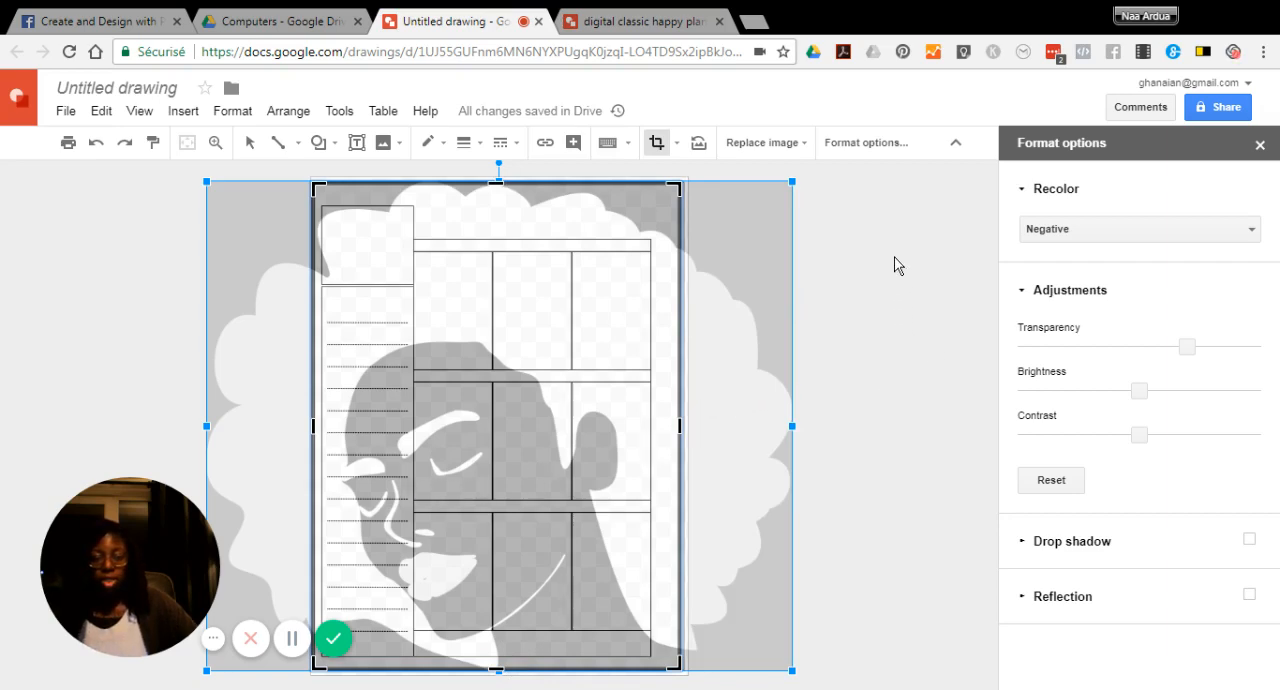
{"action": "key", "text": "Return"}
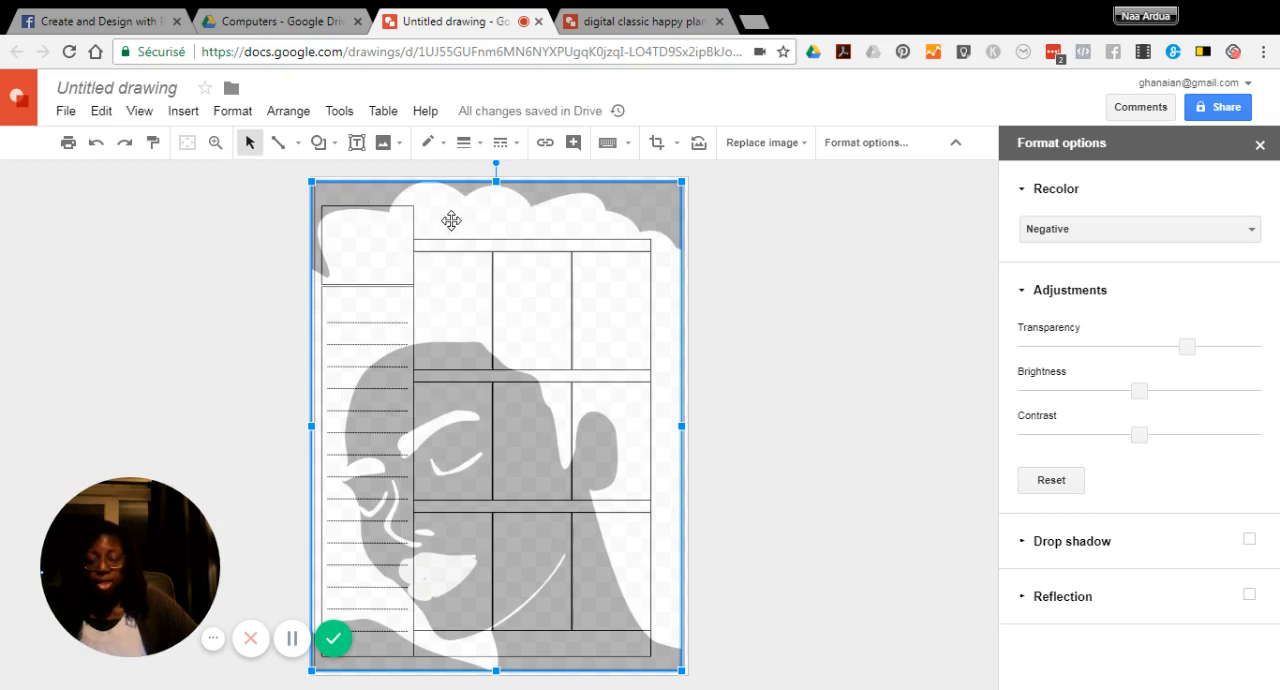
Send the cropped portrait to the back, behind the planner template, and deselect it
{"action": "left_click", "coordinate": [288, 112]}
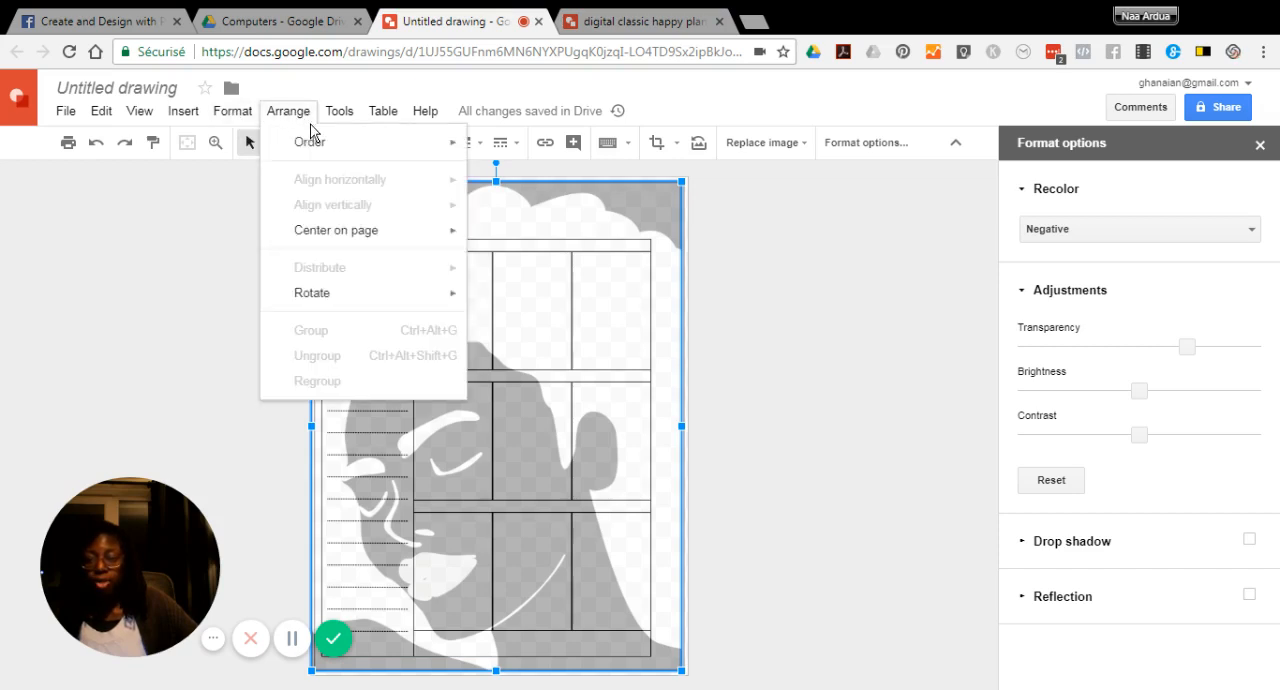
{"action": "mouse_move", "coordinate": [322, 146]}
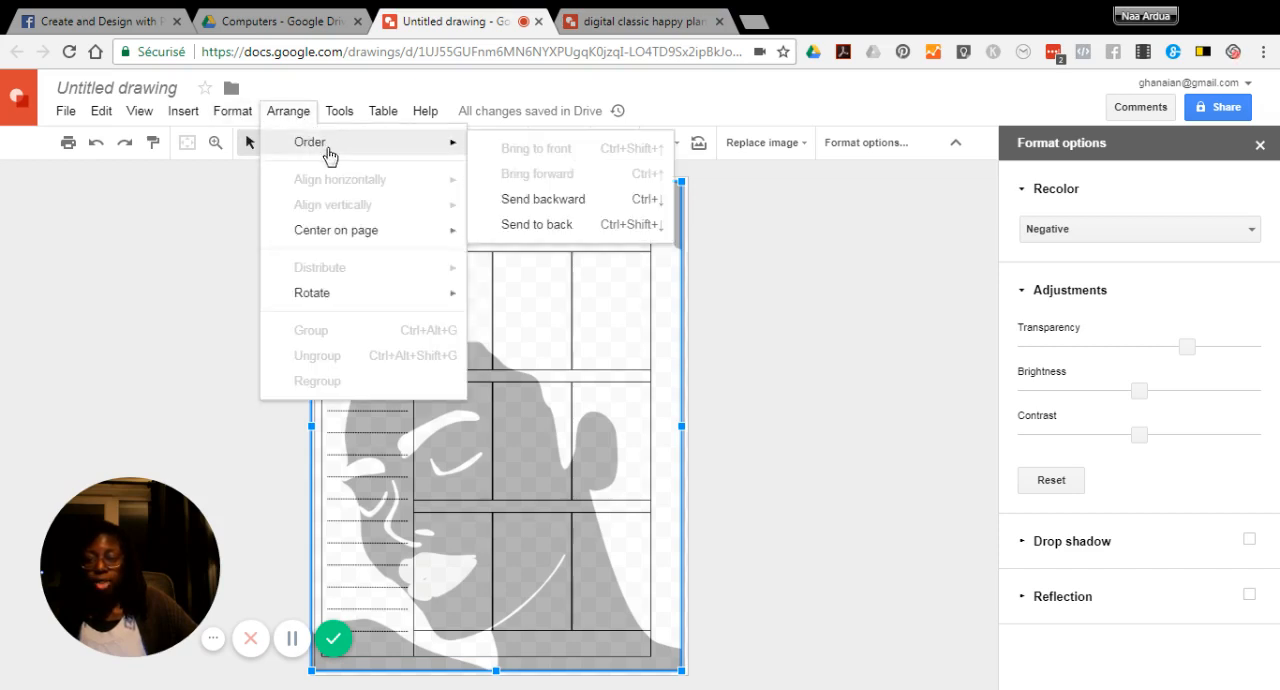
{"action": "left_click", "coordinate": [558, 226]}
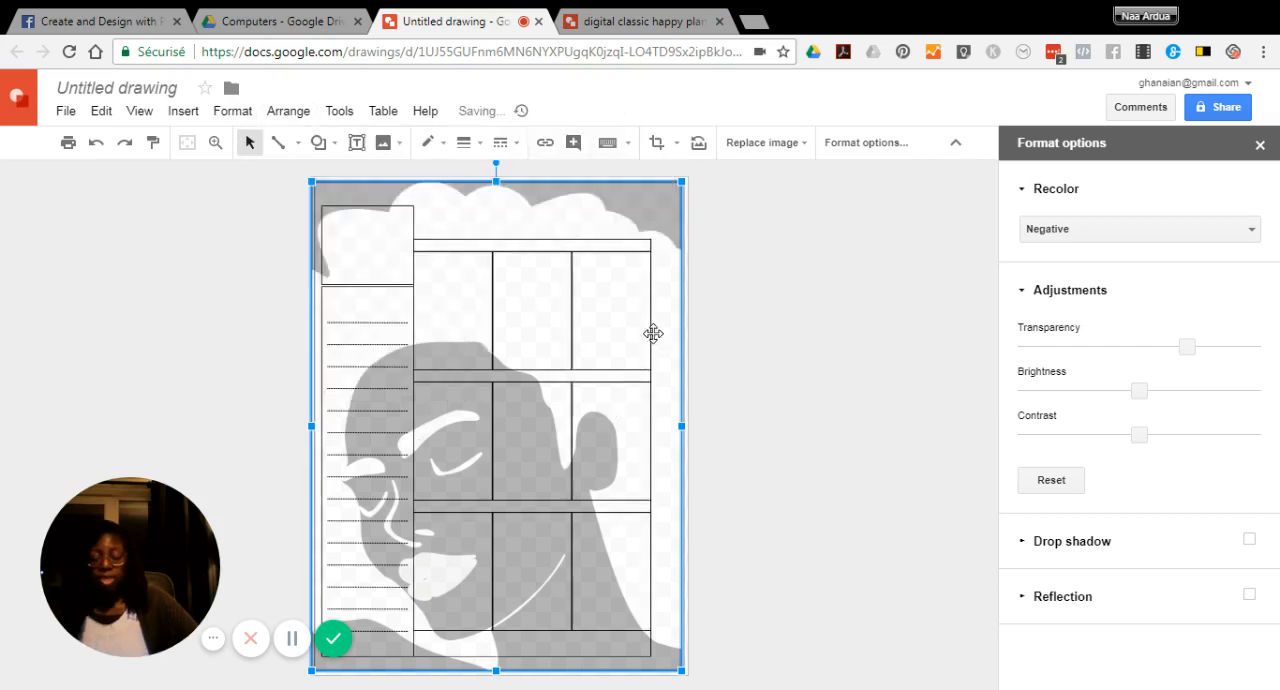
{"action": "left_click", "coordinate": [783, 294]}
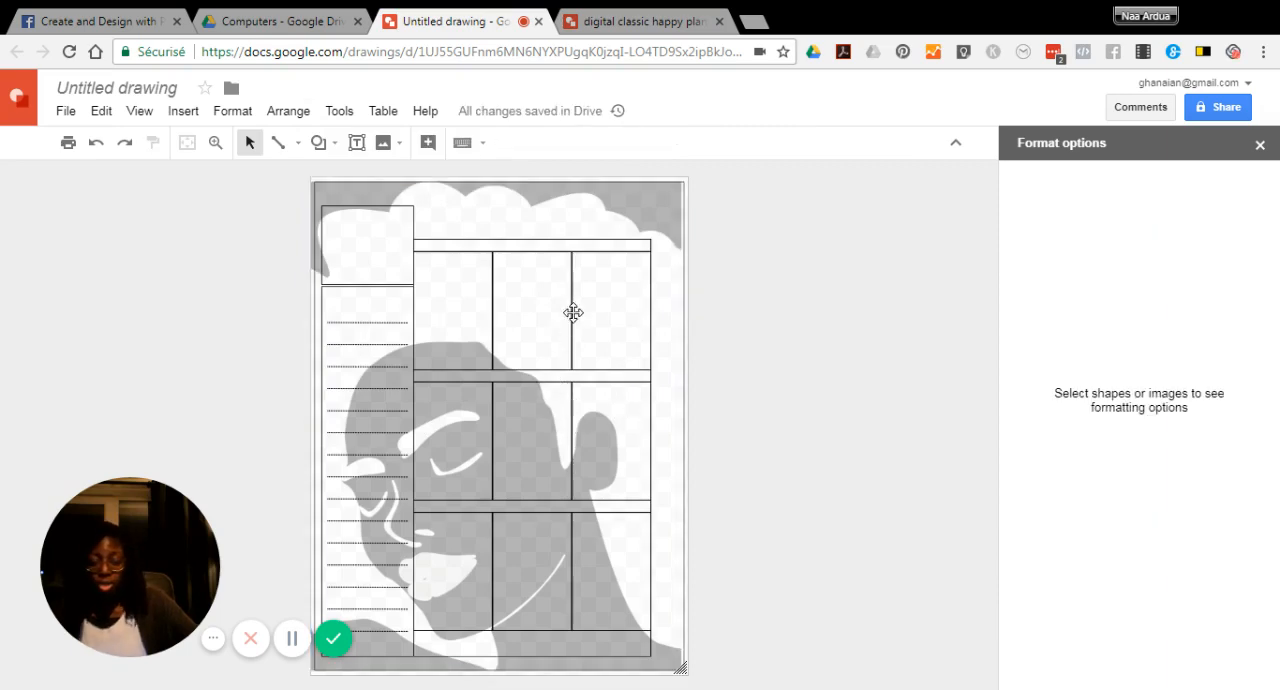
Insert the recent "january planner girl" image from Google Drive into the drawing
{"action": "left_click", "coordinate": [423, 315]}
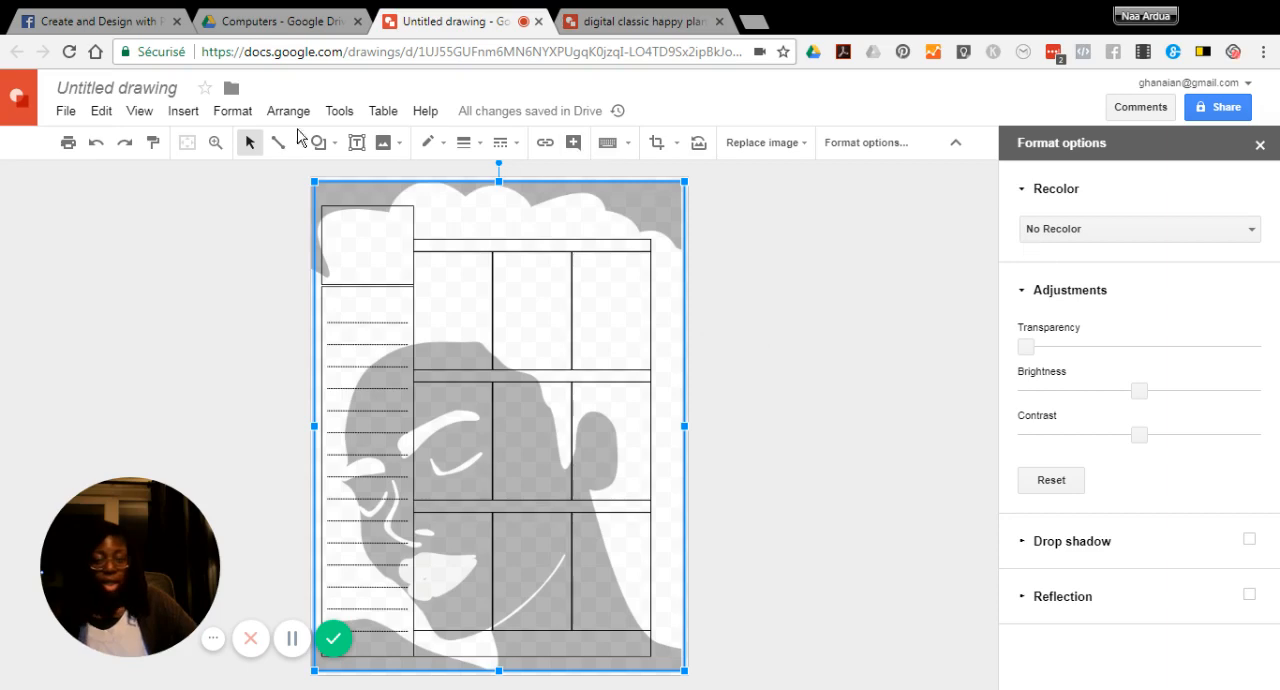
{"action": "left_click", "coordinate": [183, 111]}
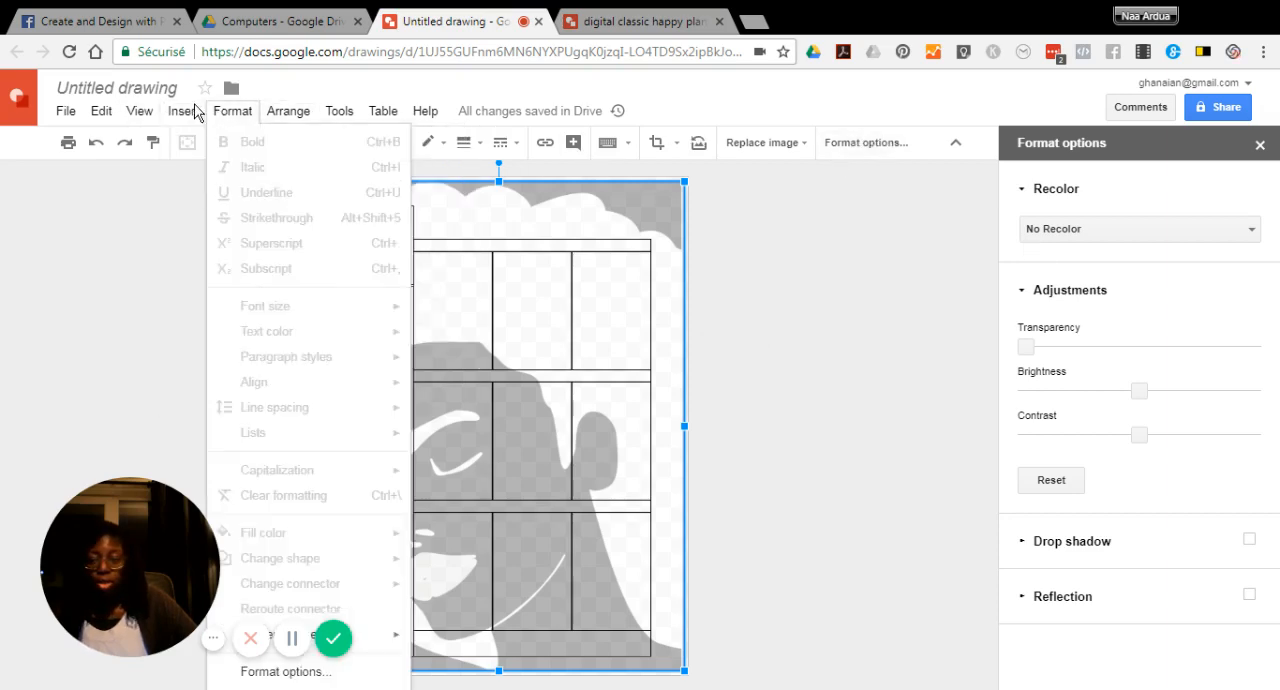
{"action": "mouse_move", "coordinate": [206, 168]}
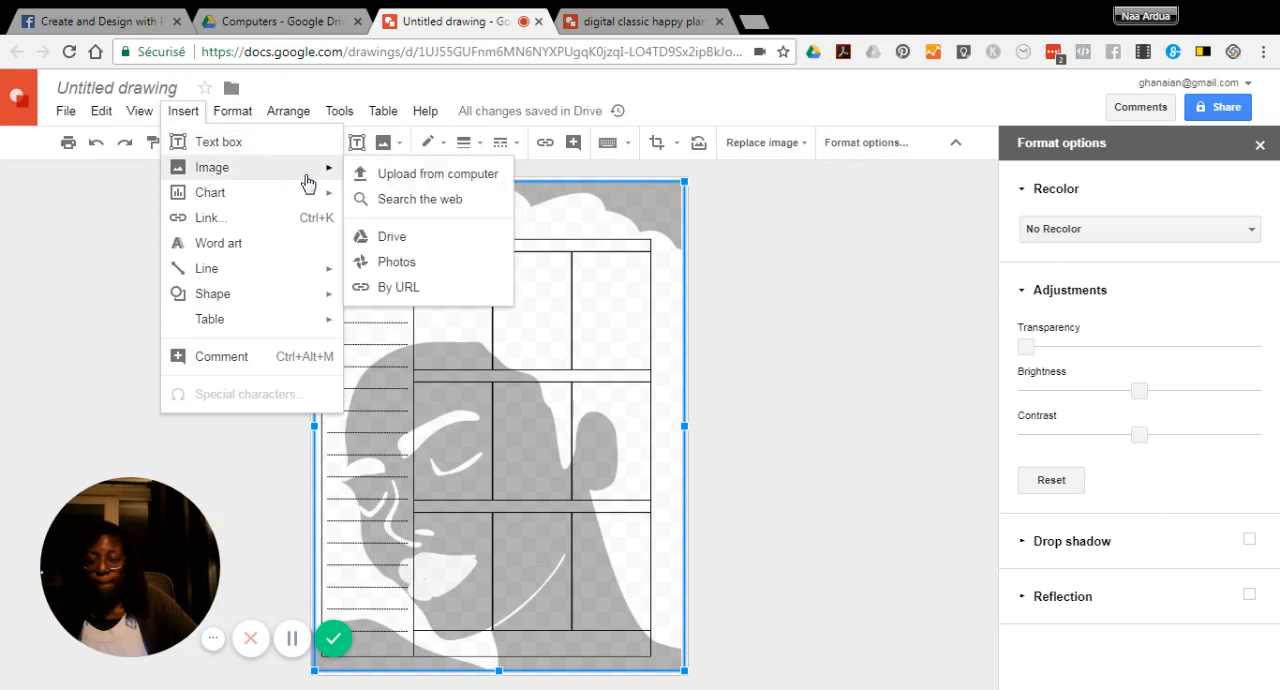
{"action": "left_click", "coordinate": [393, 237]}
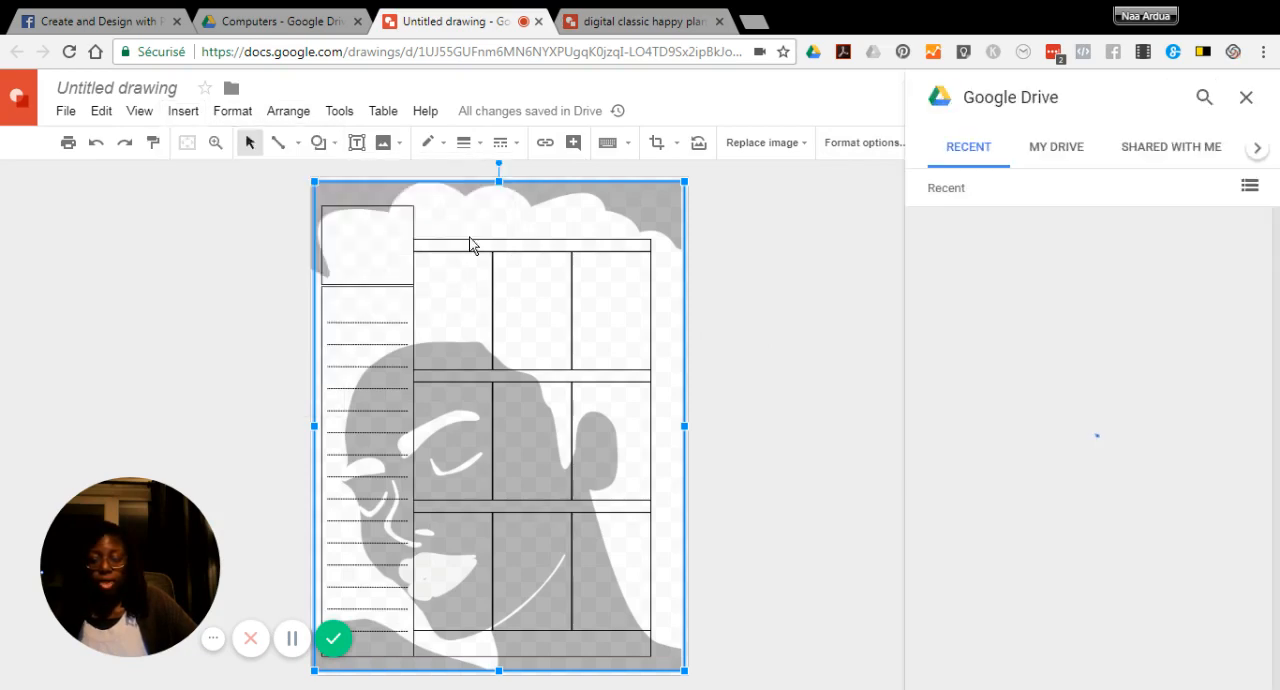
{"action": "left_click", "coordinate": [1025, 468]}
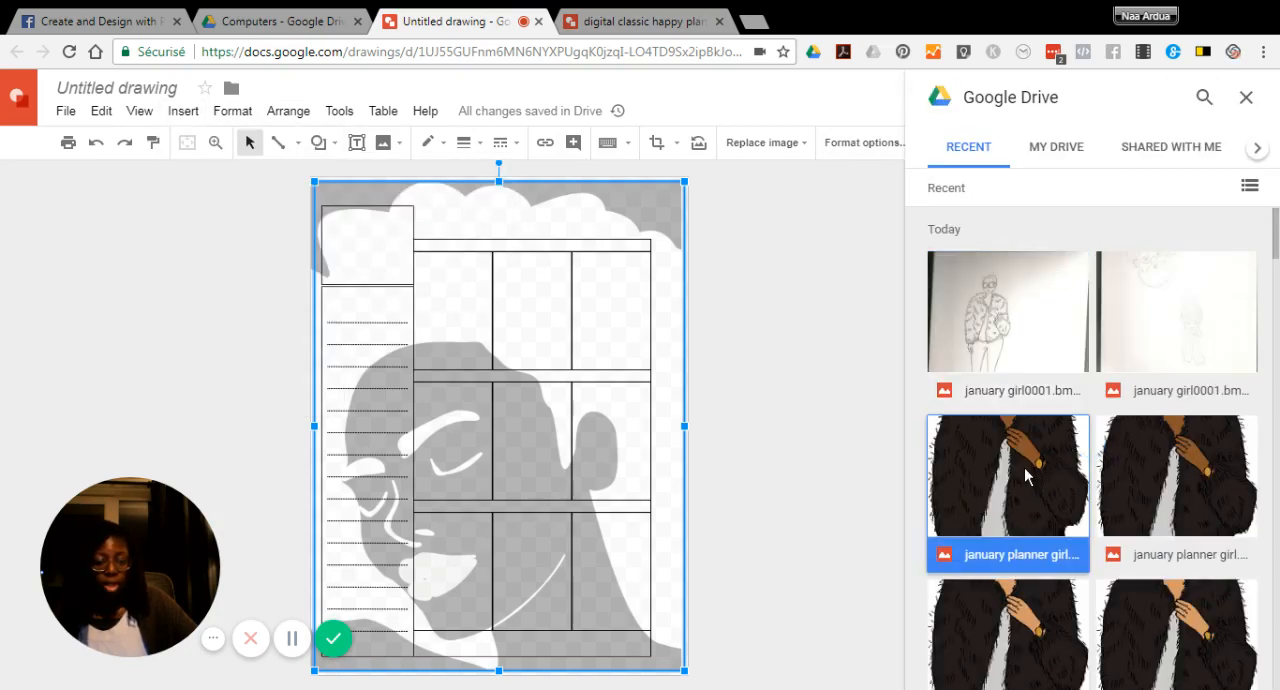
{"action": "left_click", "coordinate": [1235, 666]}
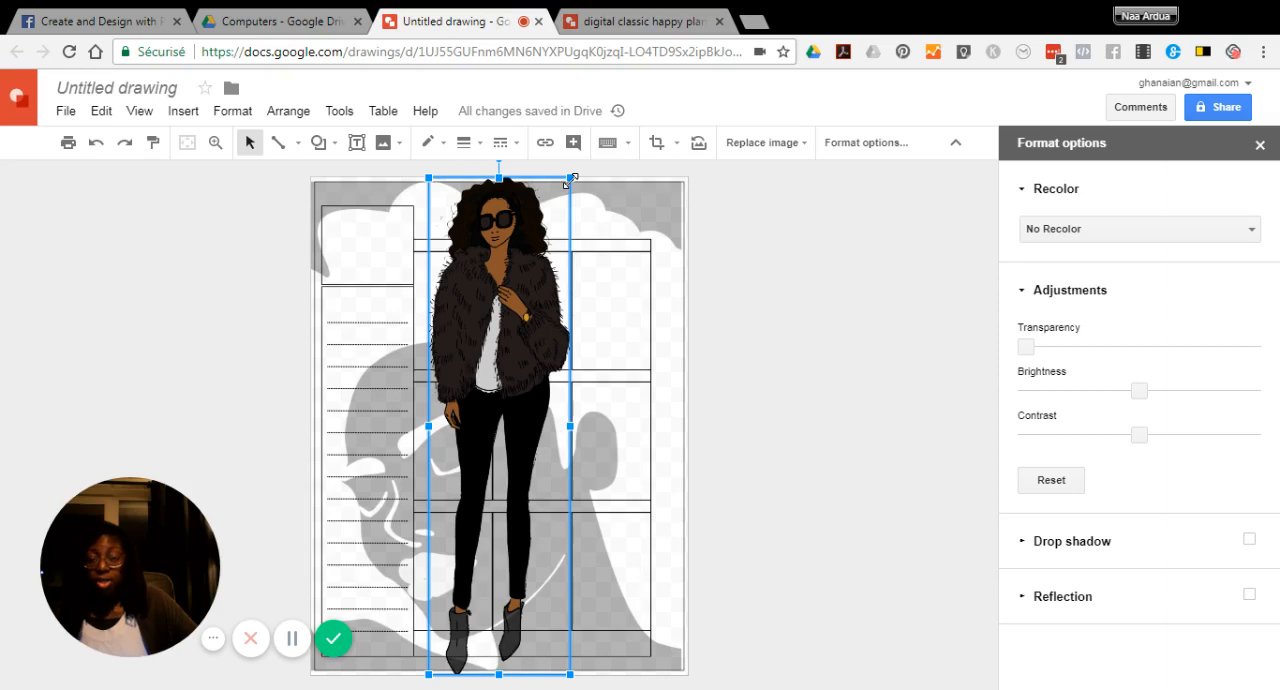
Shrink the planner girl proportionally to about 60 percent and place her over the lower part of the lined sidebar column
{"action": "left_click_drag", "start_coordinate": [568, 181], "coordinate": [487, 368]}
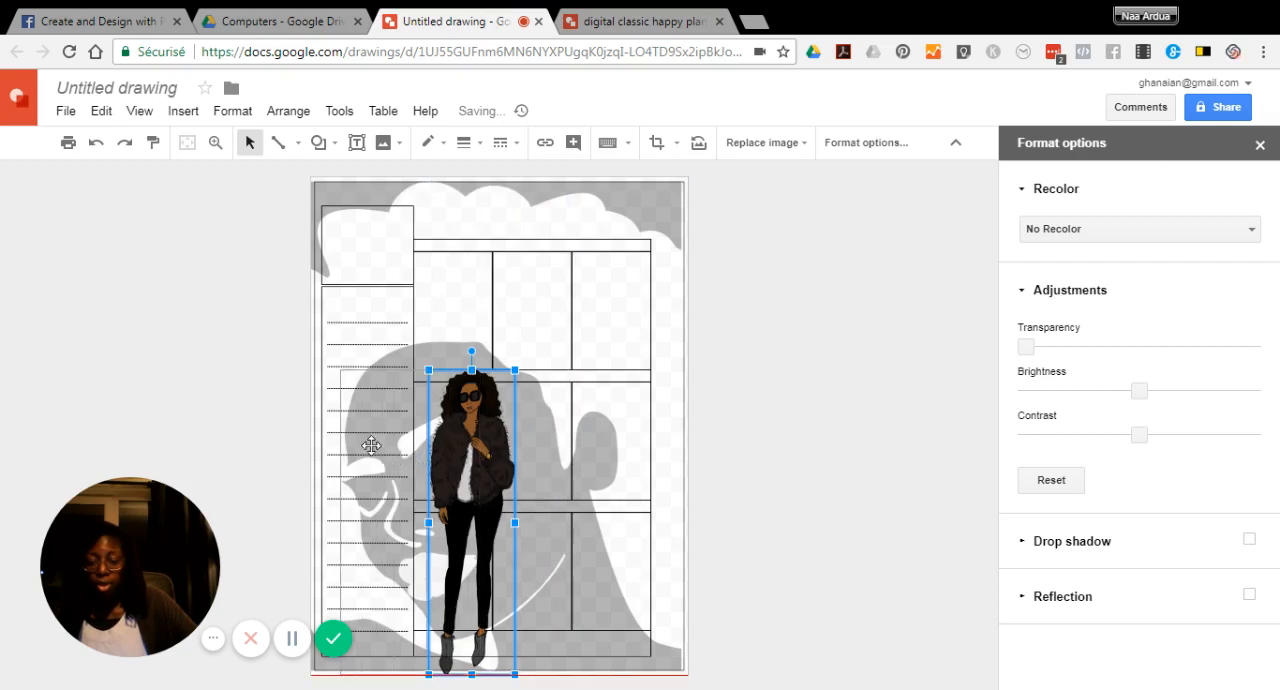
{"action": "left_click_drag", "start_coordinate": [371, 445], "coordinate": [368, 440]}
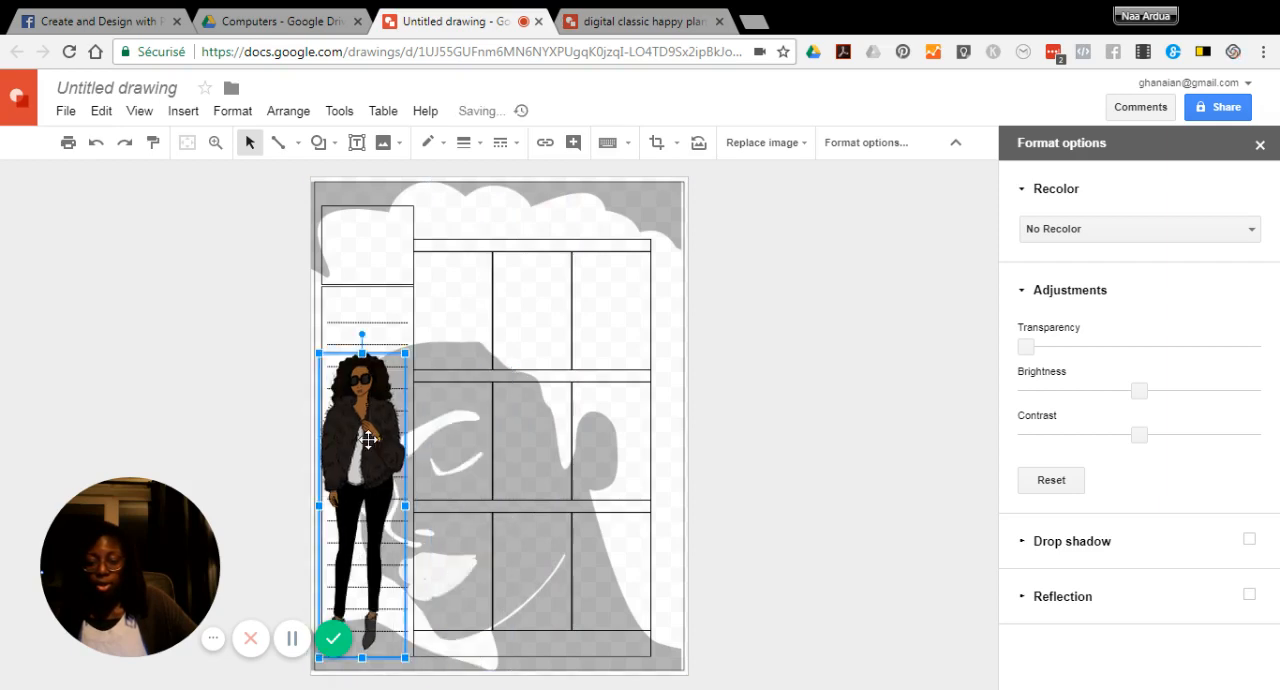
{"action": "left_click", "coordinate": [495, 305]}
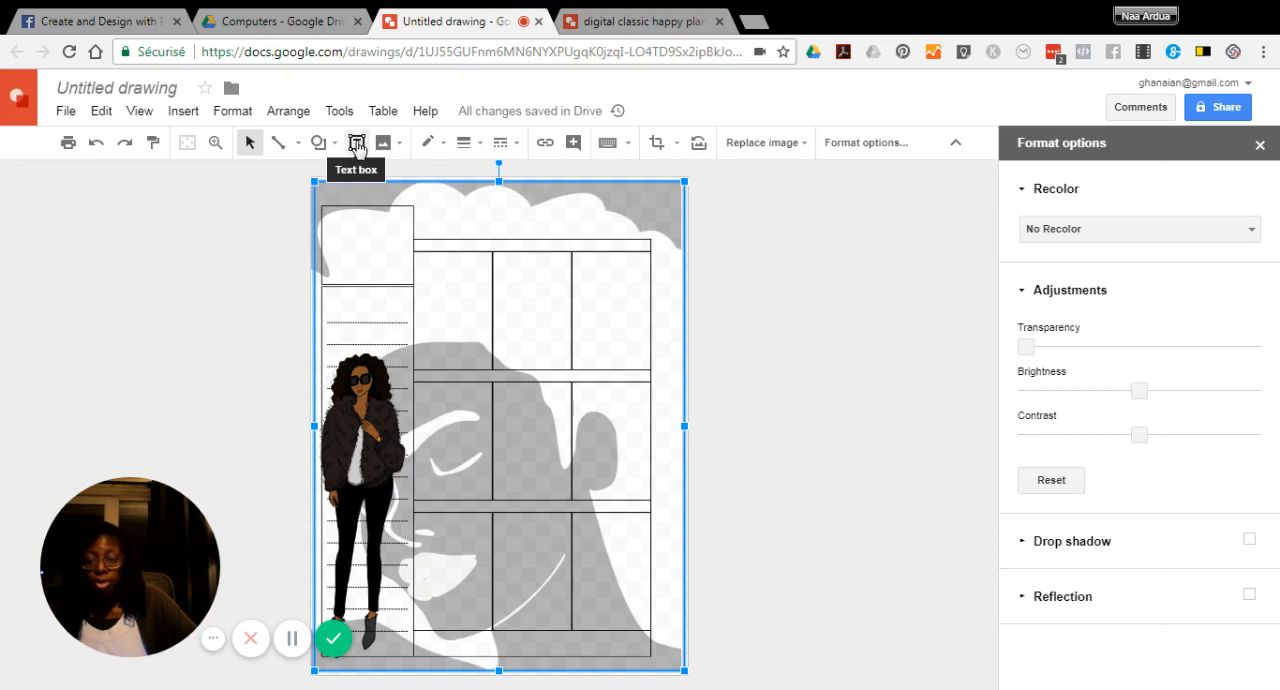
Add a small text box reading "Monday" just above the first day column of the planner grid
{"action": "left_click", "coordinate": [357, 144]}
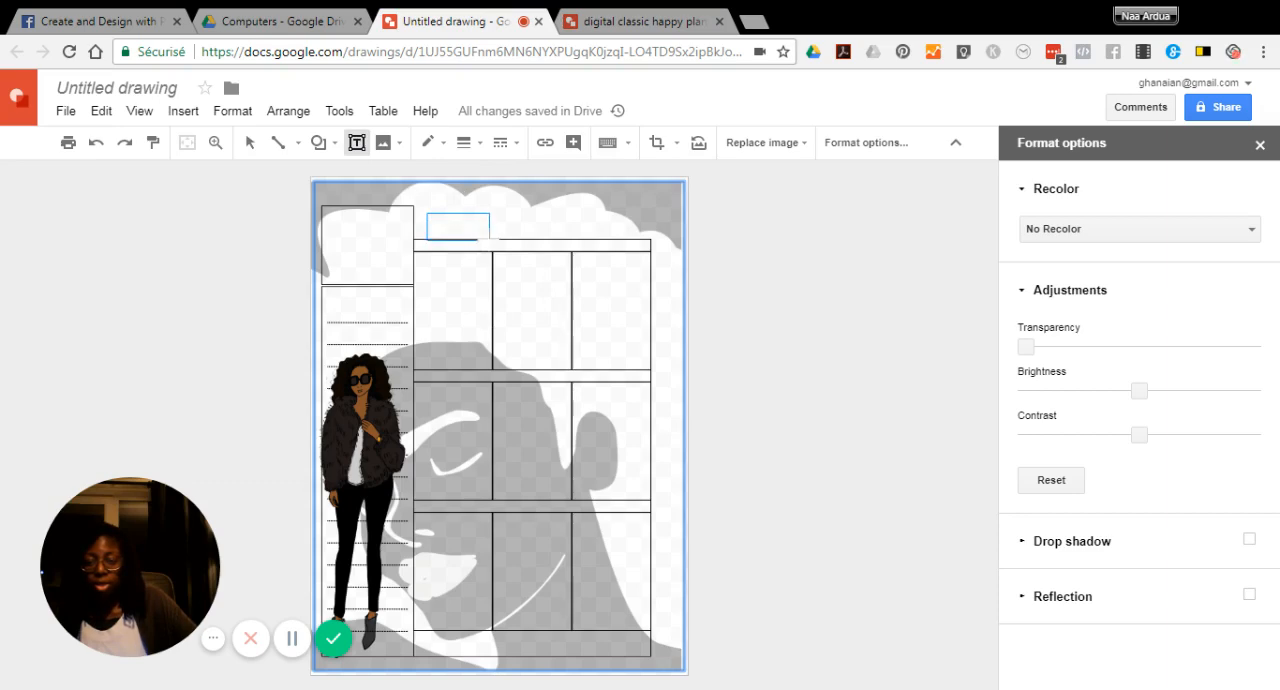
{"action": "left_click_drag", "start_coordinate": [491, 240], "coordinate": [491, 240]}
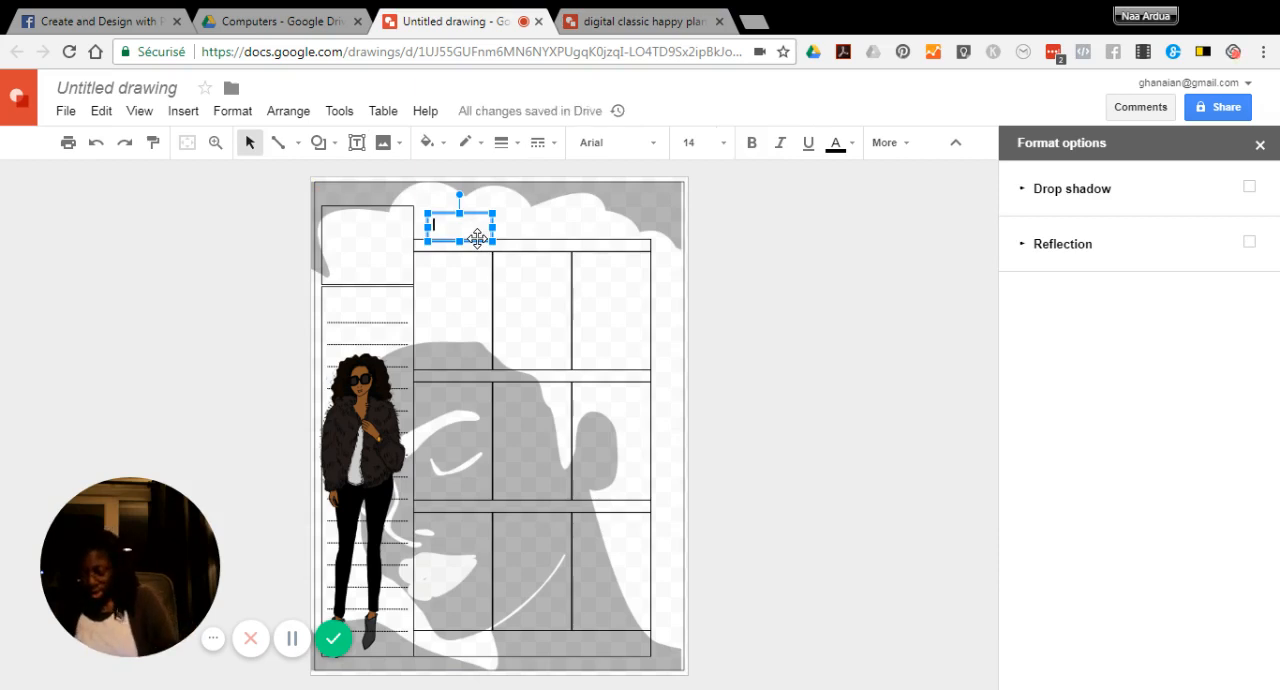
{"action": "type", "text": "Monday"}
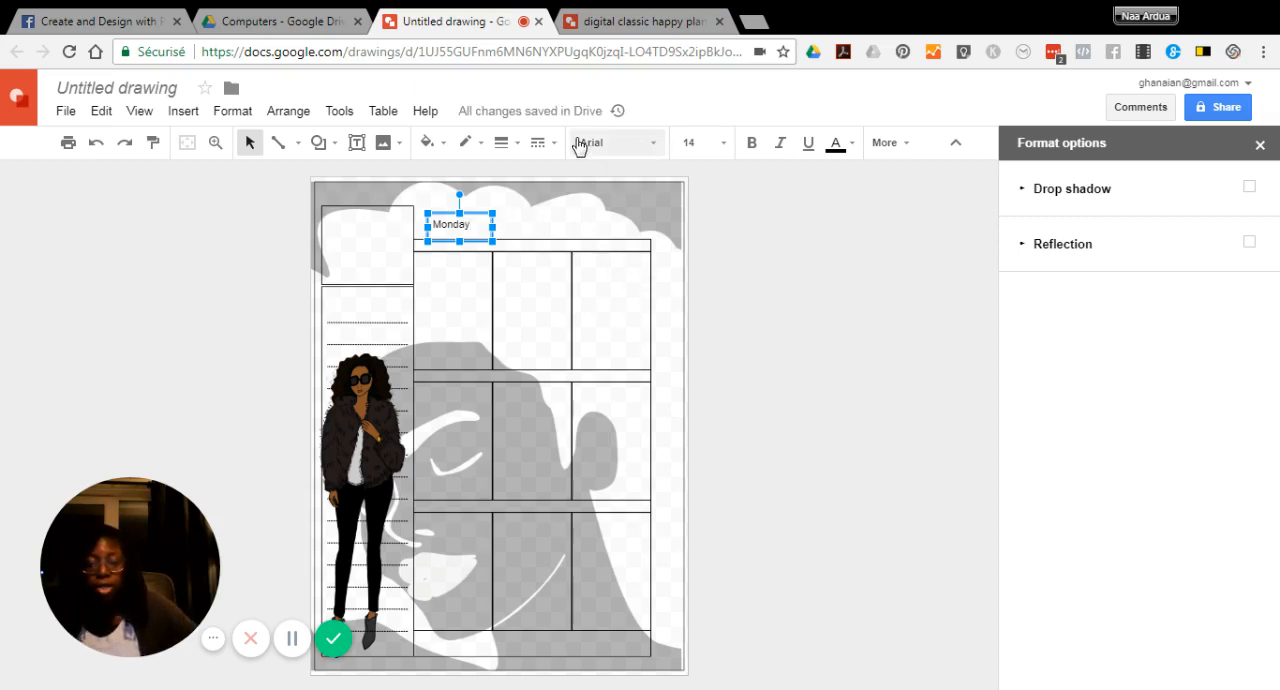
Change the font of the whole "Monday" text to Pacifico
{"action": "left_click", "coordinate": [655, 149]}
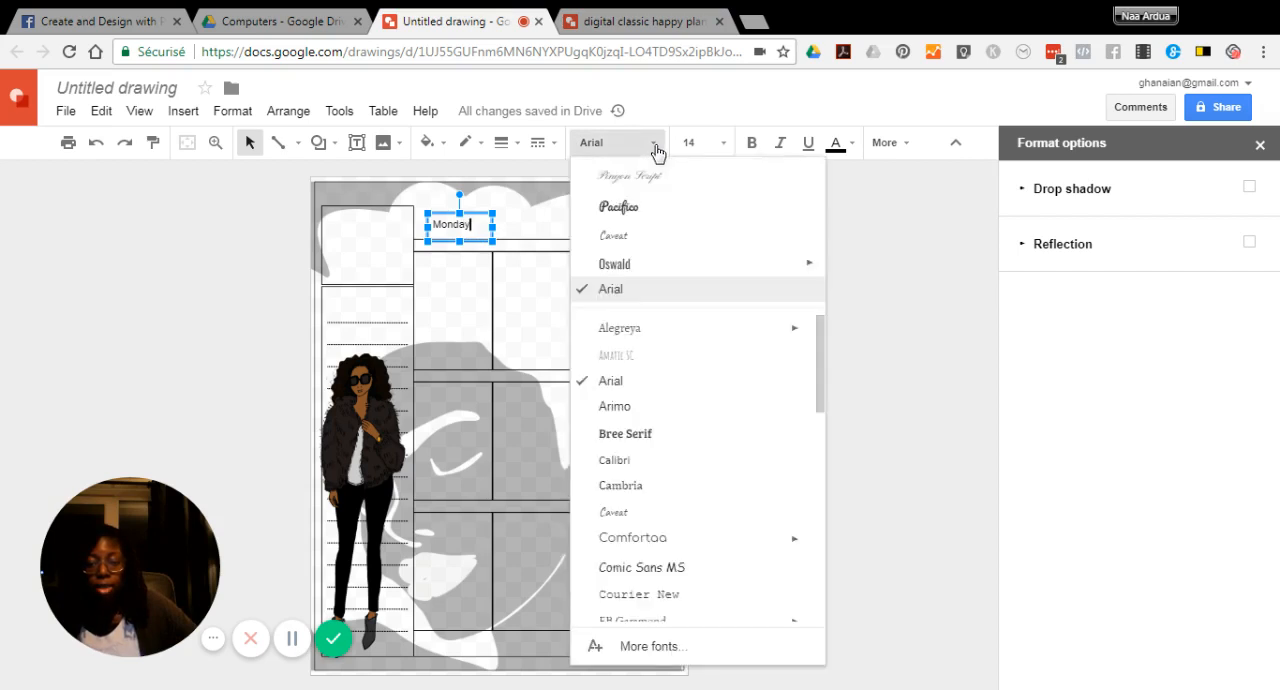
{"action": "left_click", "coordinate": [632, 208]}
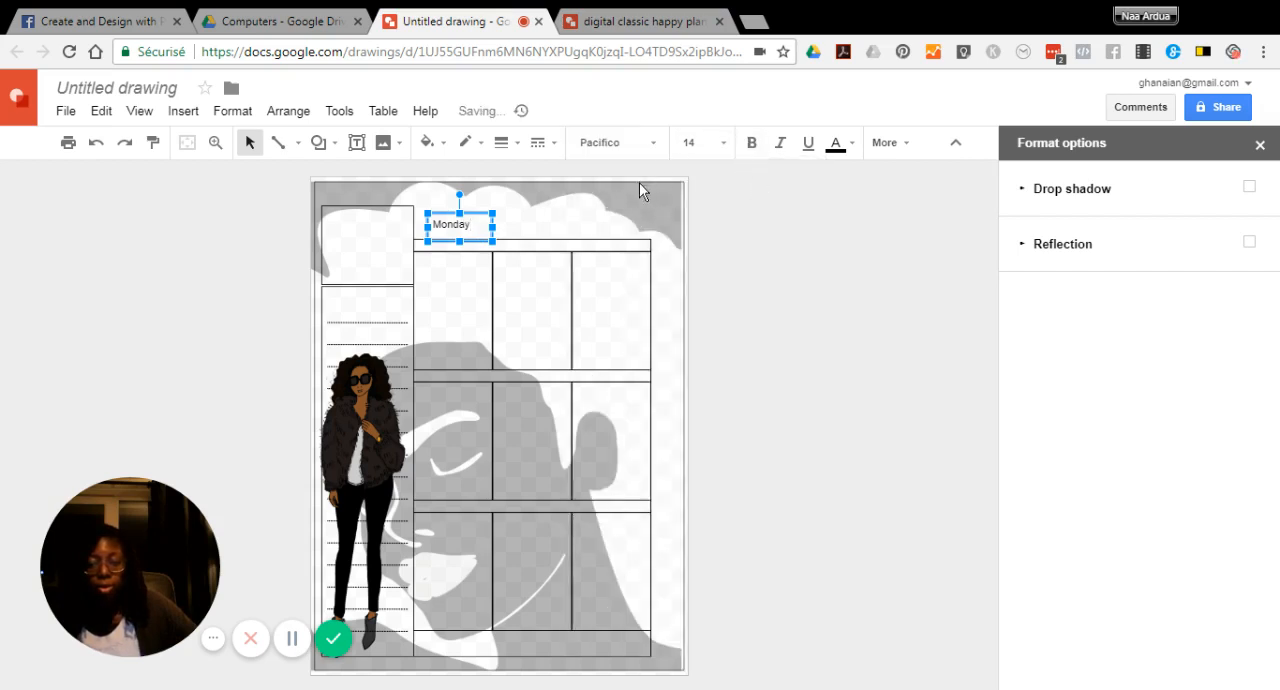
{"action": "key", "text": "ctrl+a"}
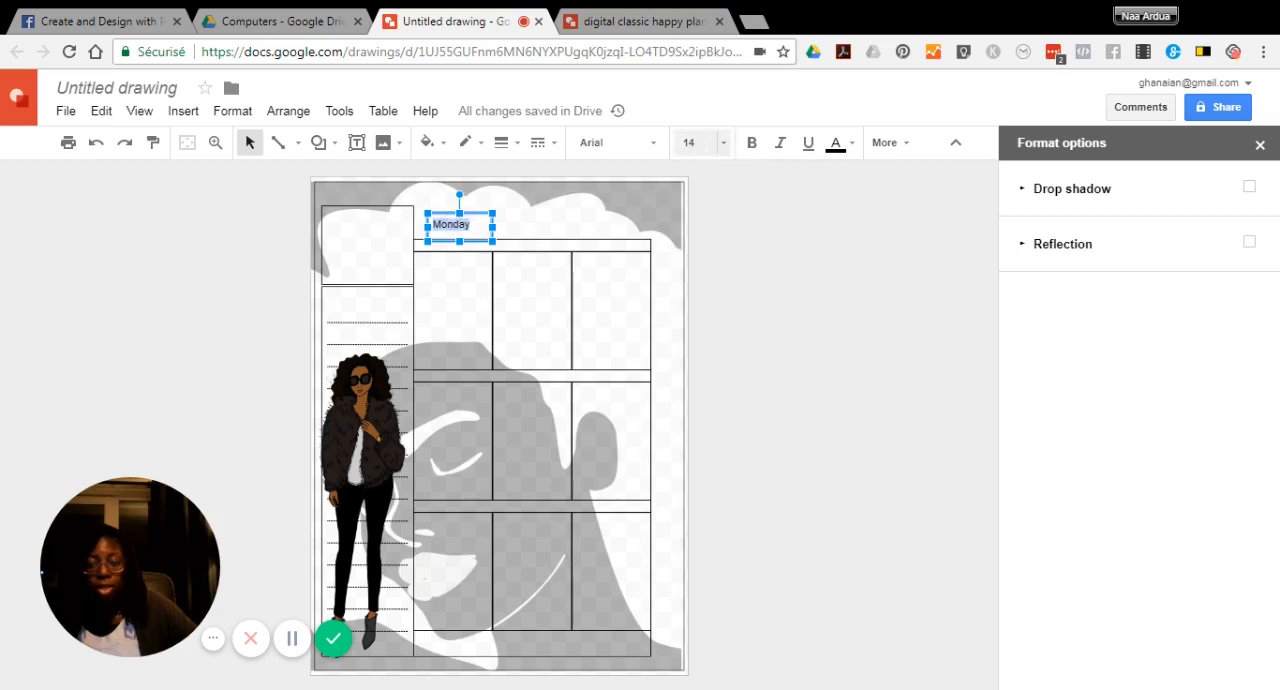
{"action": "left_click", "coordinate": [655, 149]}
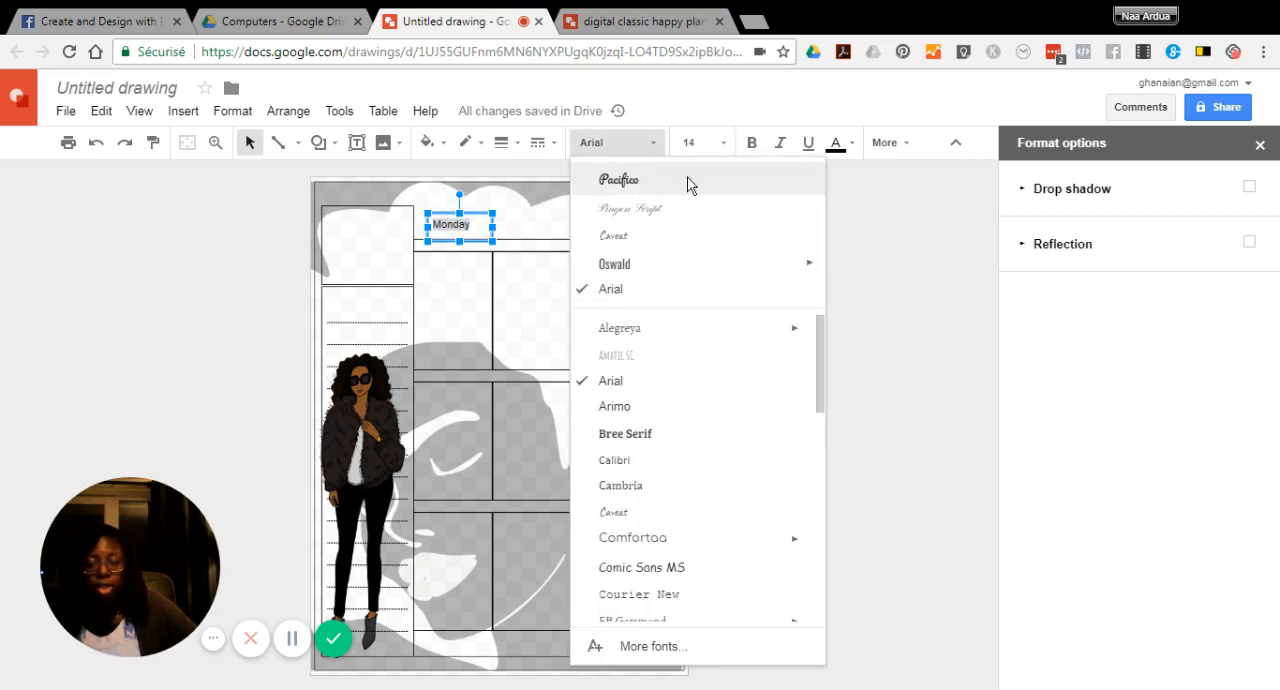
{"action": "left_click", "coordinate": [686, 182]}
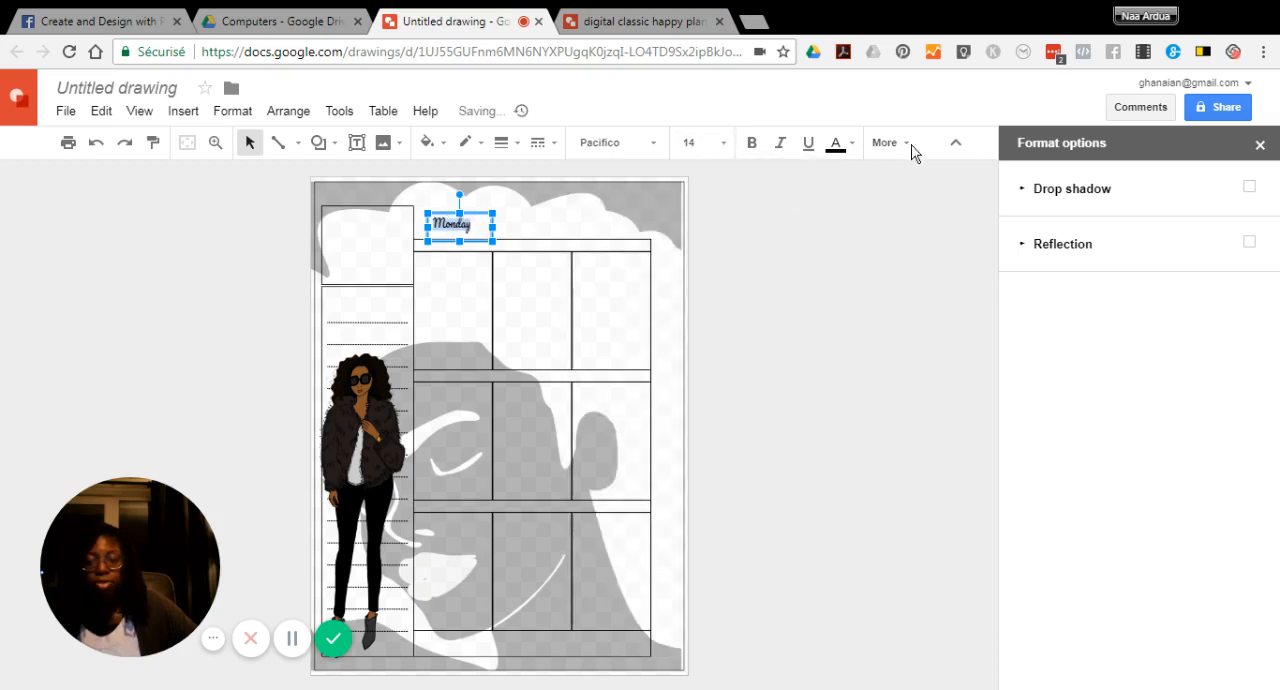
Set the font size of the "Monday" text to 18, after trying sizes 12 and 24
{"action": "left_click", "coordinate": [727, 146]}
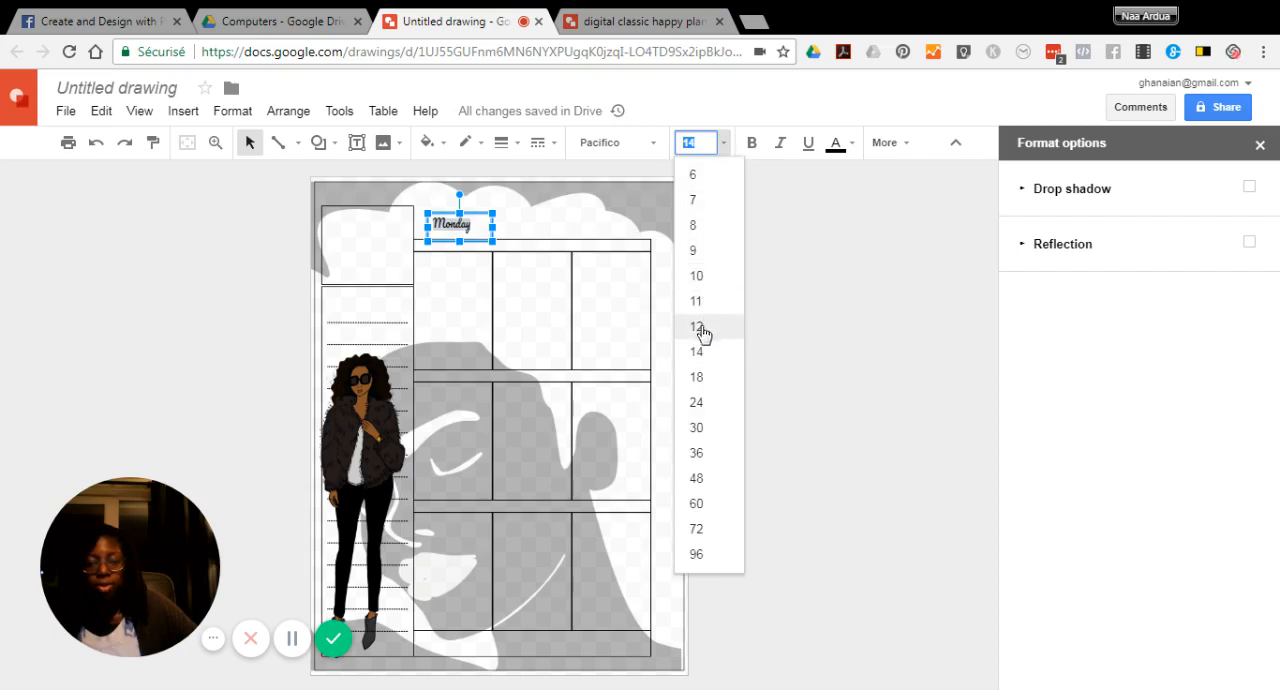
{"action": "left_click", "coordinate": [700, 327]}
{"action": "left_click", "coordinate": [726, 147]}
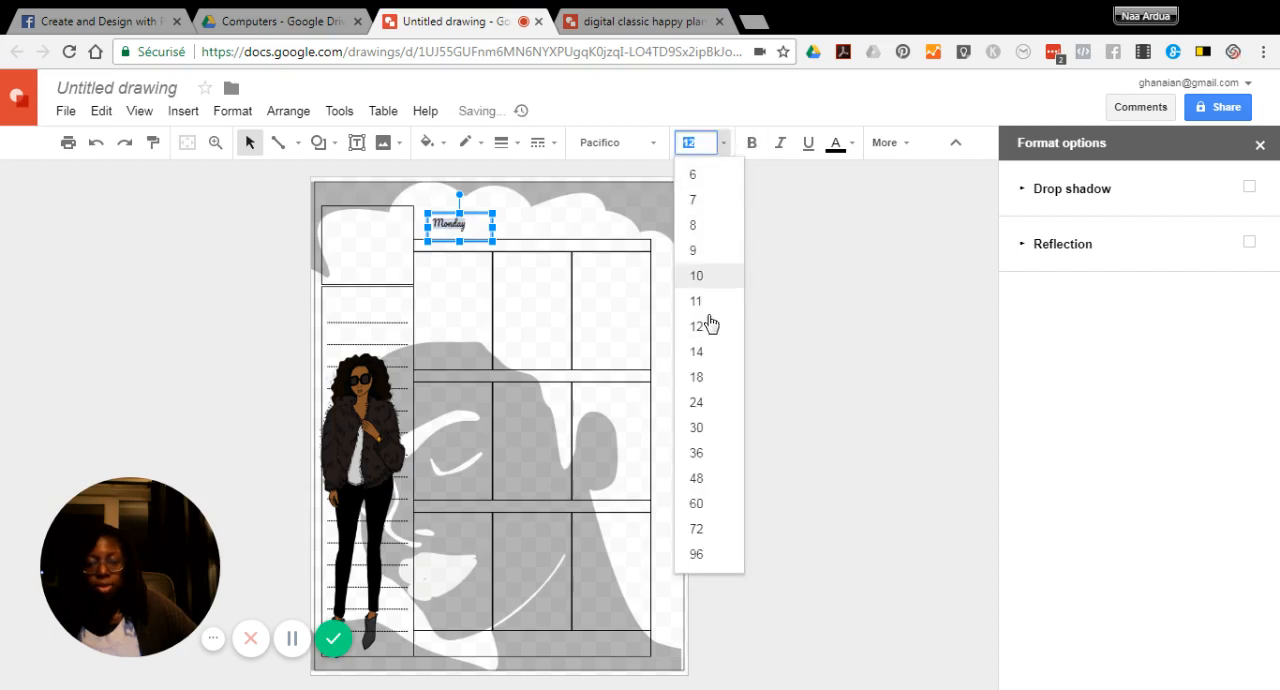
{"action": "left_click", "coordinate": [697, 405]}
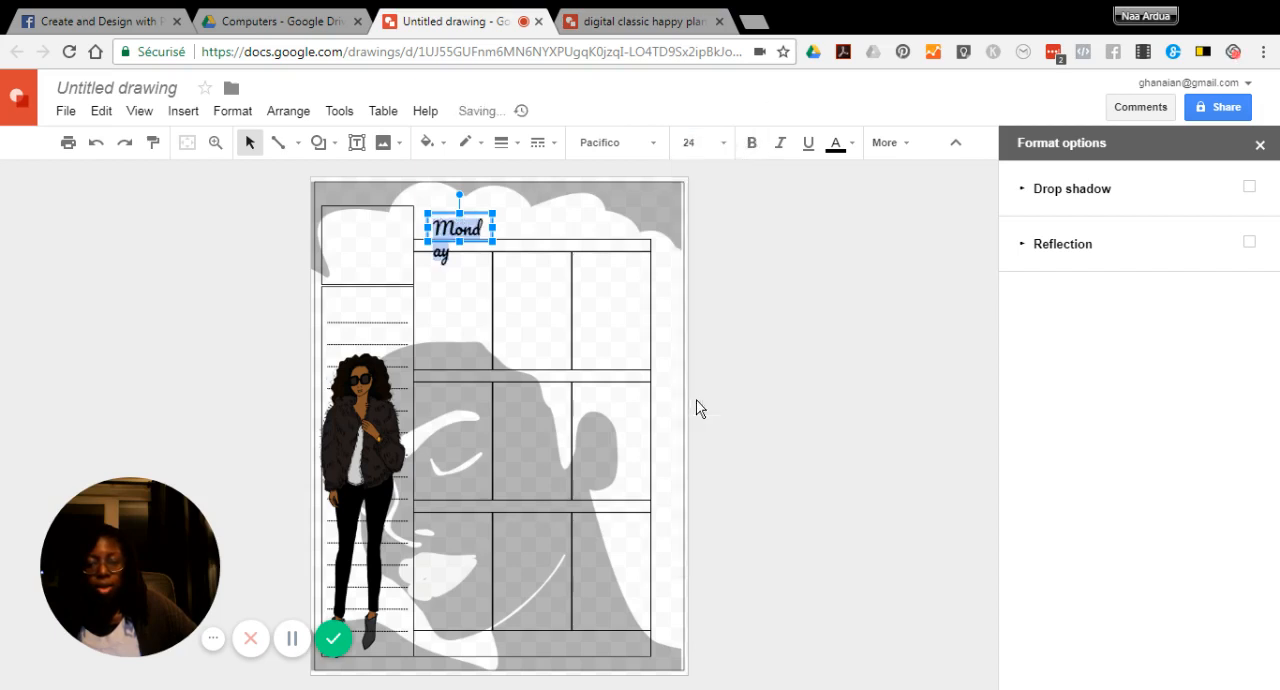
{"action": "left_click", "coordinate": [726, 148]}
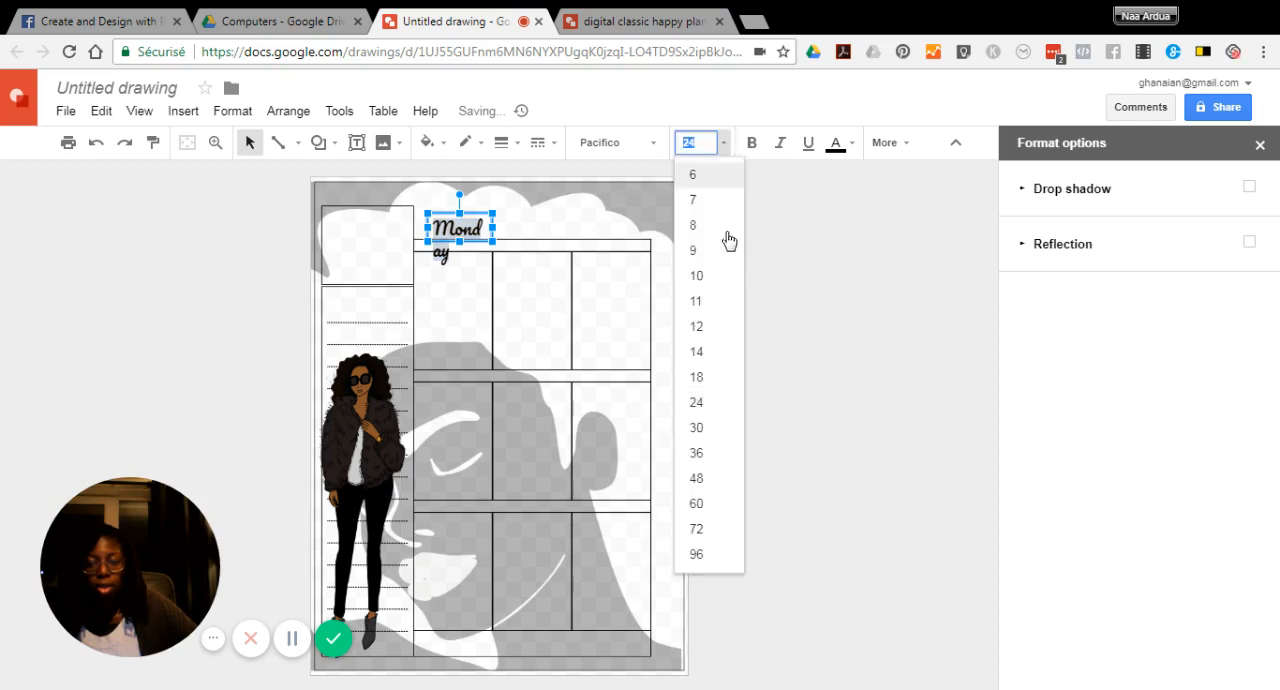
{"action": "left_click", "coordinate": [700, 376]}
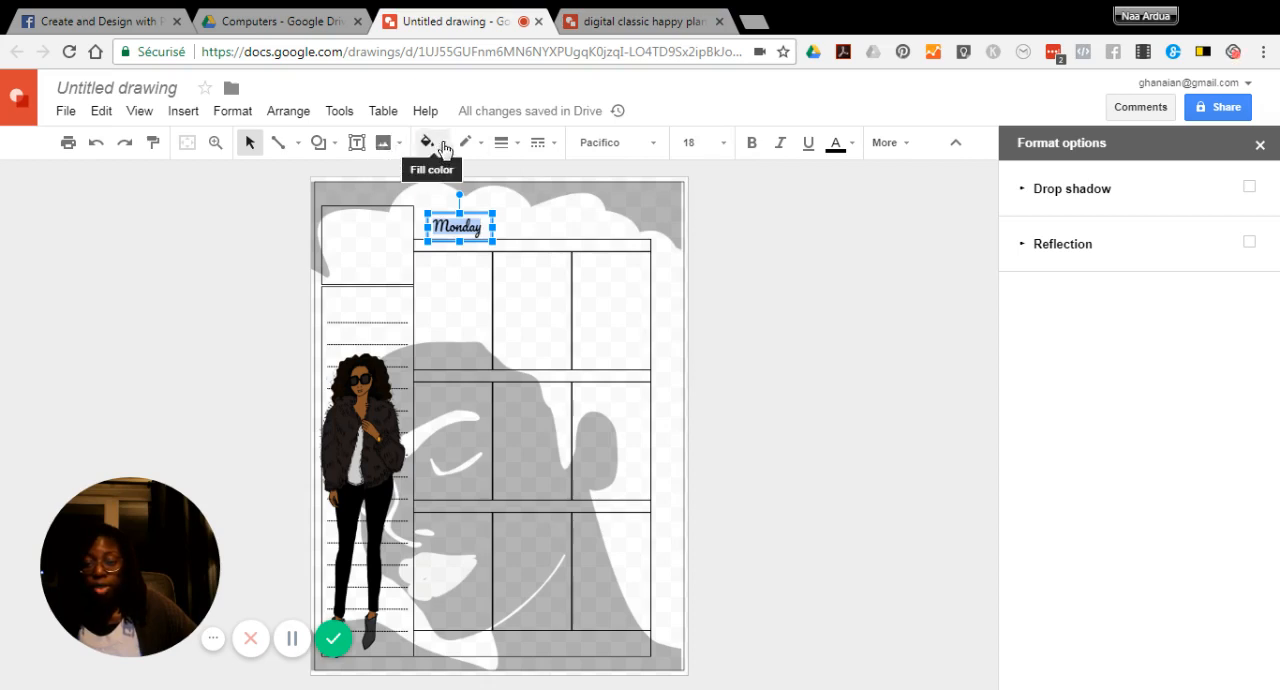
Try a solid purple fill behind the "Monday" label and undo it
{"action": "left_click", "coordinate": [443, 147]}
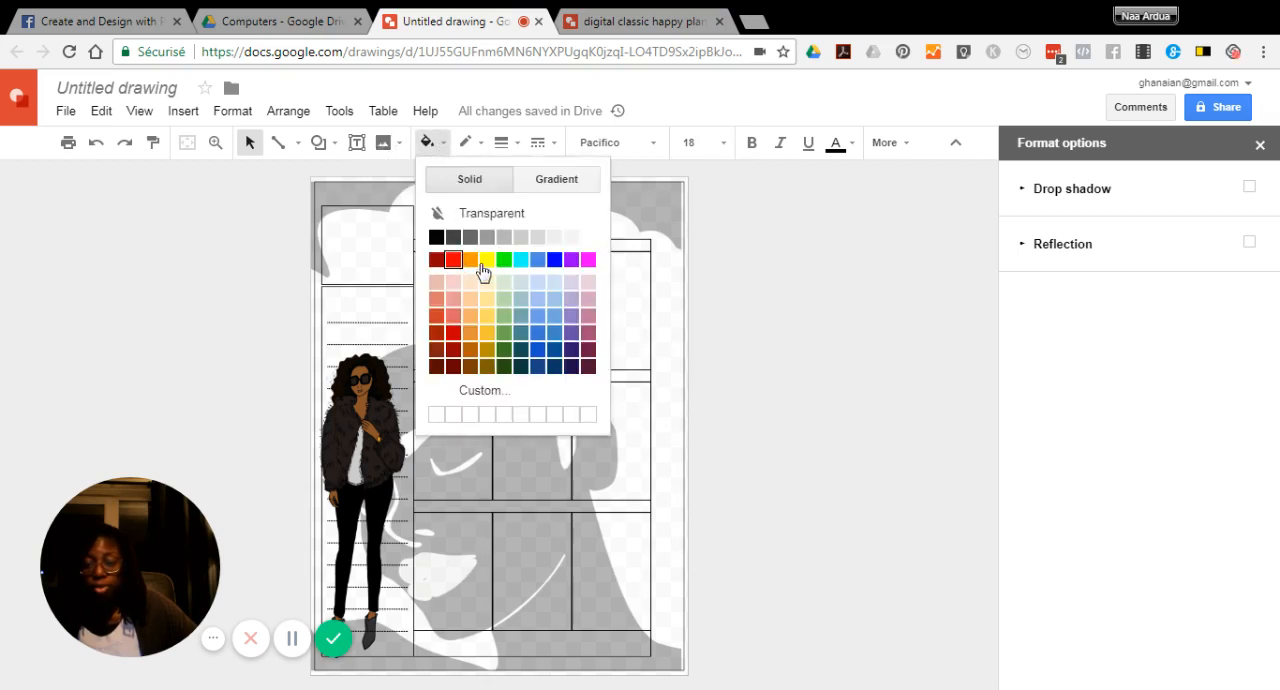
{"action": "left_click", "coordinate": [571, 259]}
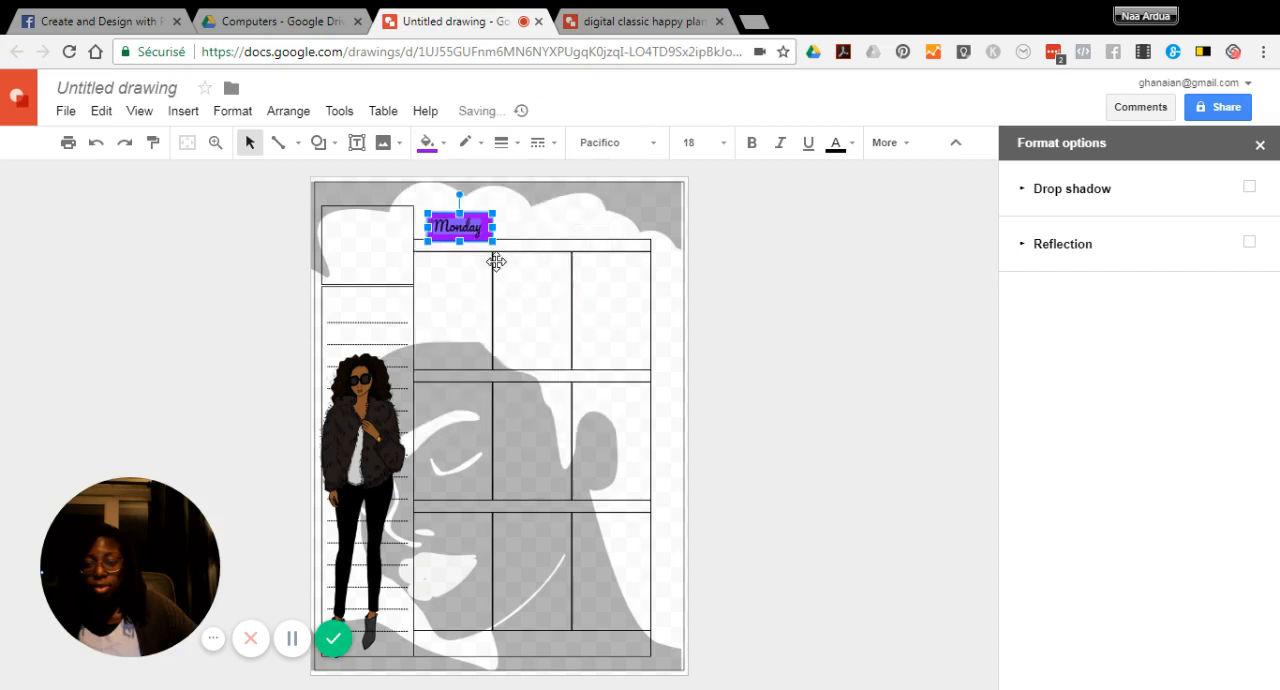
{"action": "left_click", "coordinate": [477, 237]}
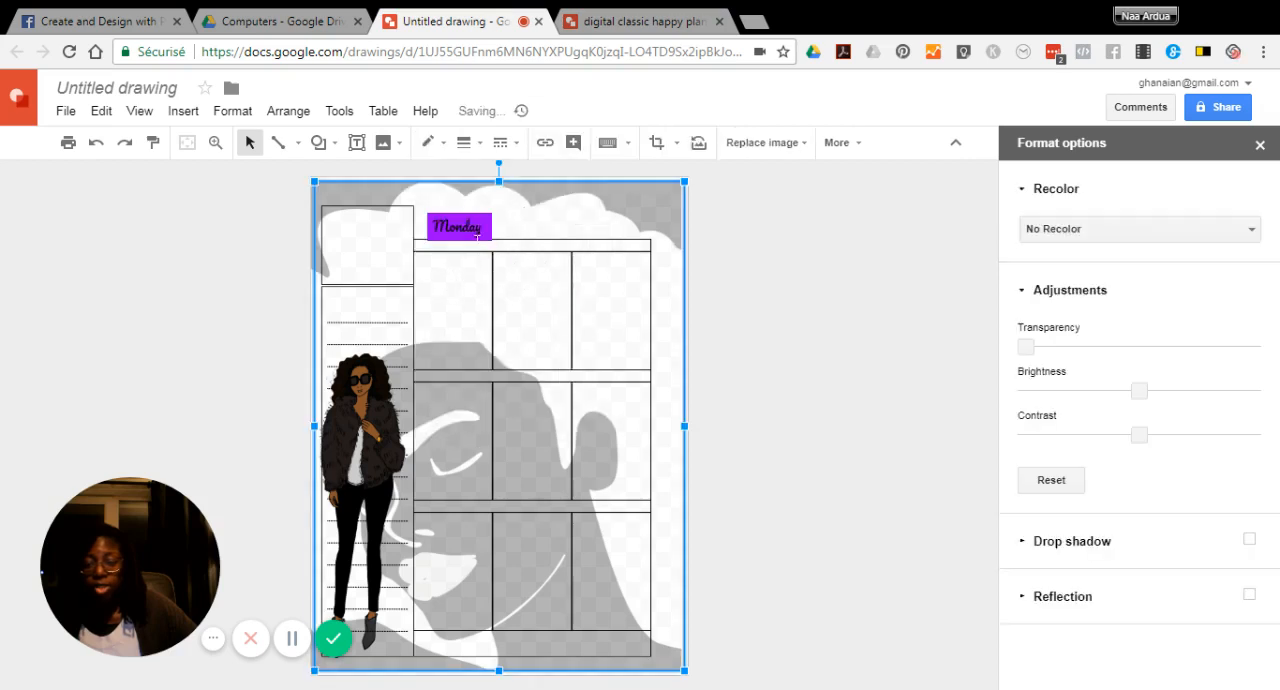
{"action": "left_click", "coordinate": [100, 145]}
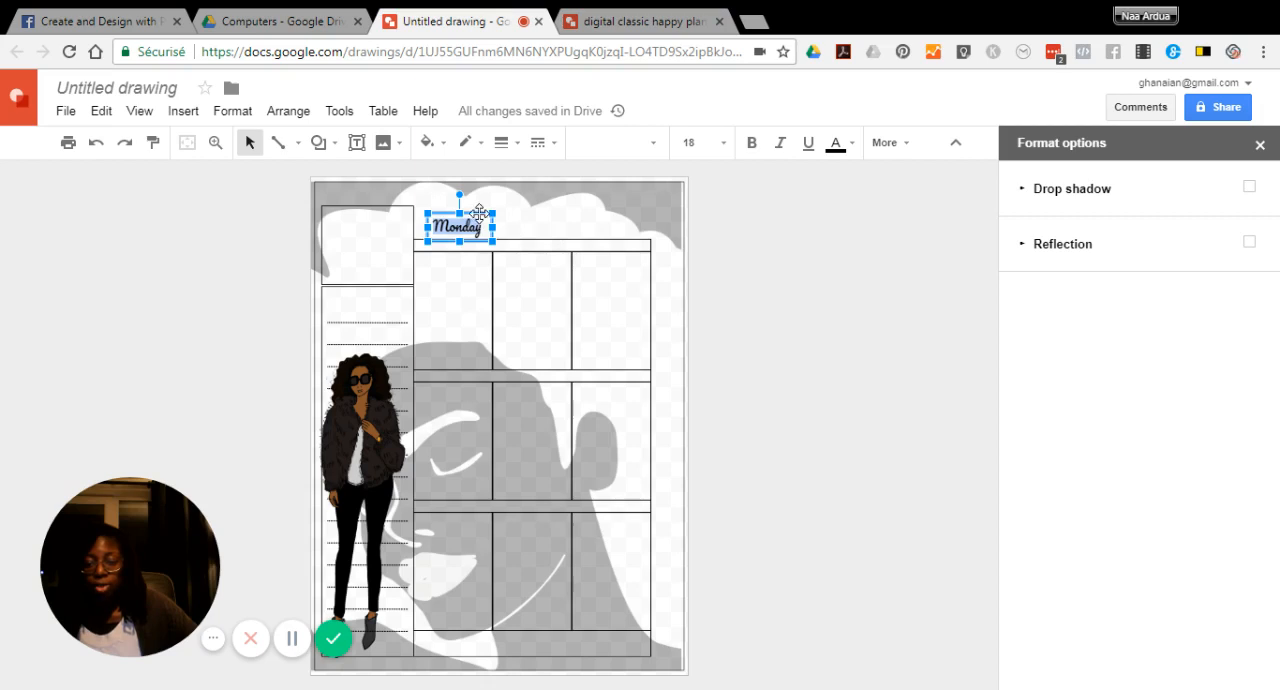
Paste a copy of the "Monday" text into the drawing and move it over the first row of the planner grid
{"action": "right_click", "coordinate": [480, 215]}
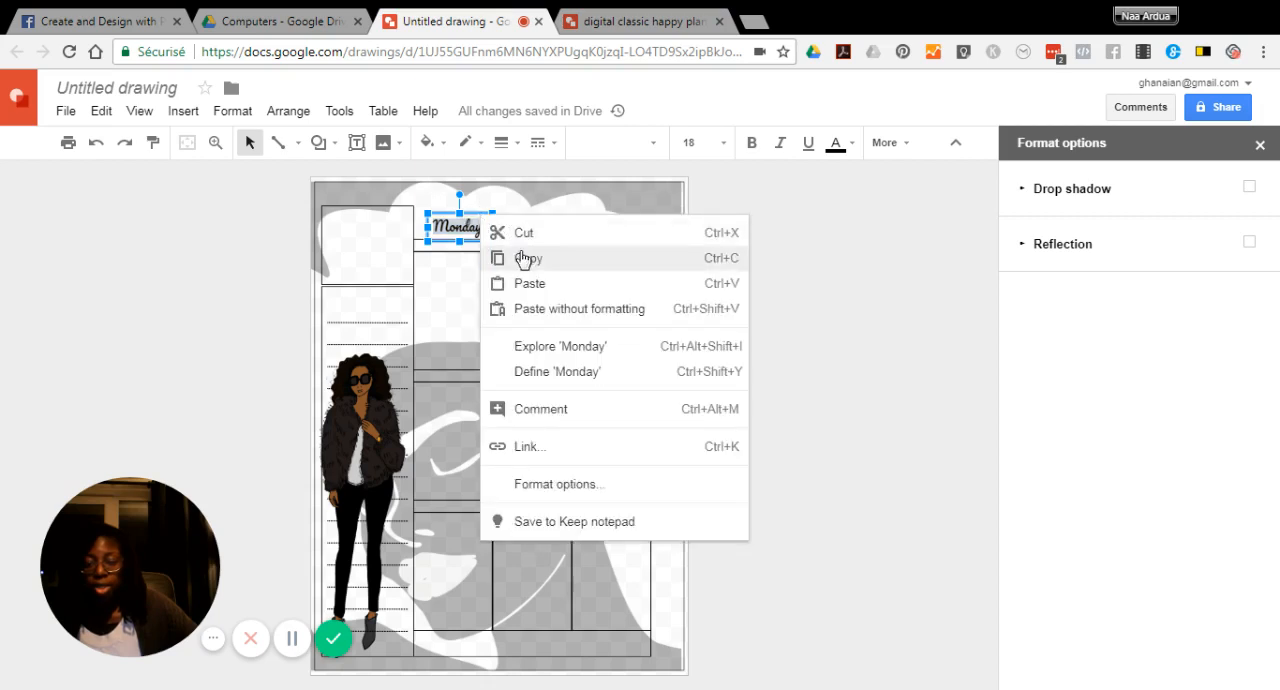
{"action": "left_click", "coordinate": [523, 259]}
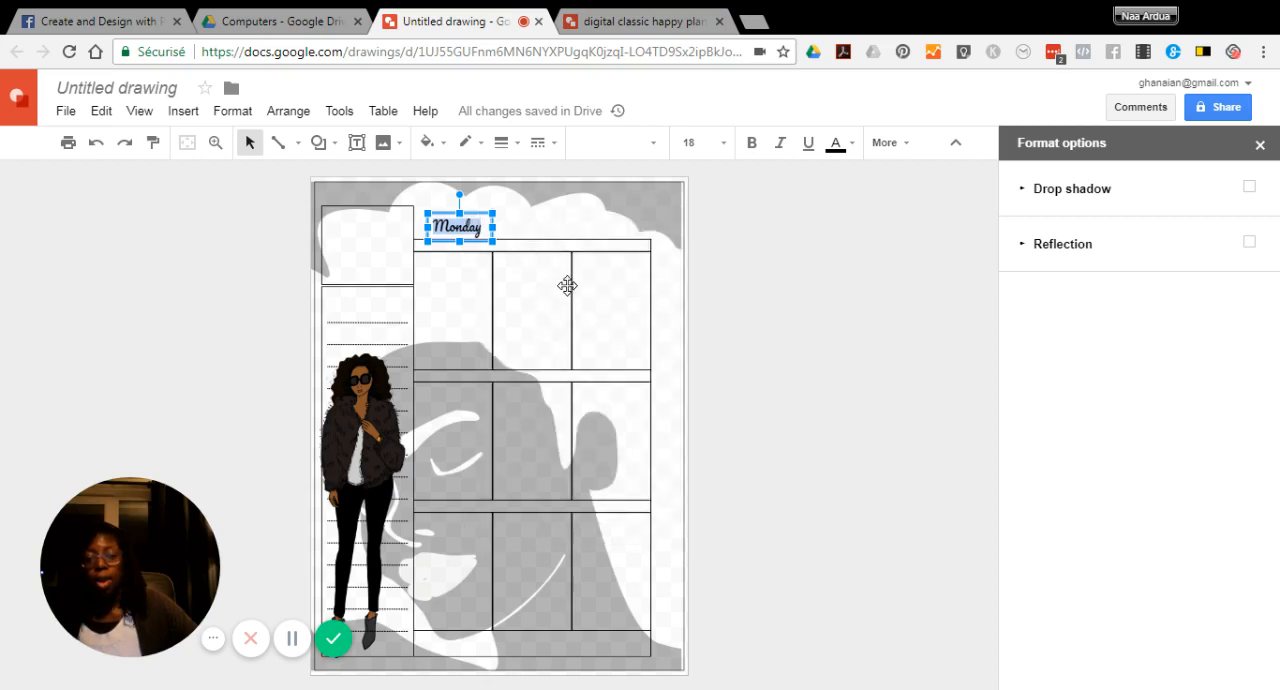
{"action": "right_click", "coordinate": [532, 222]}
{"action": "left_click", "coordinate": [584, 294]}
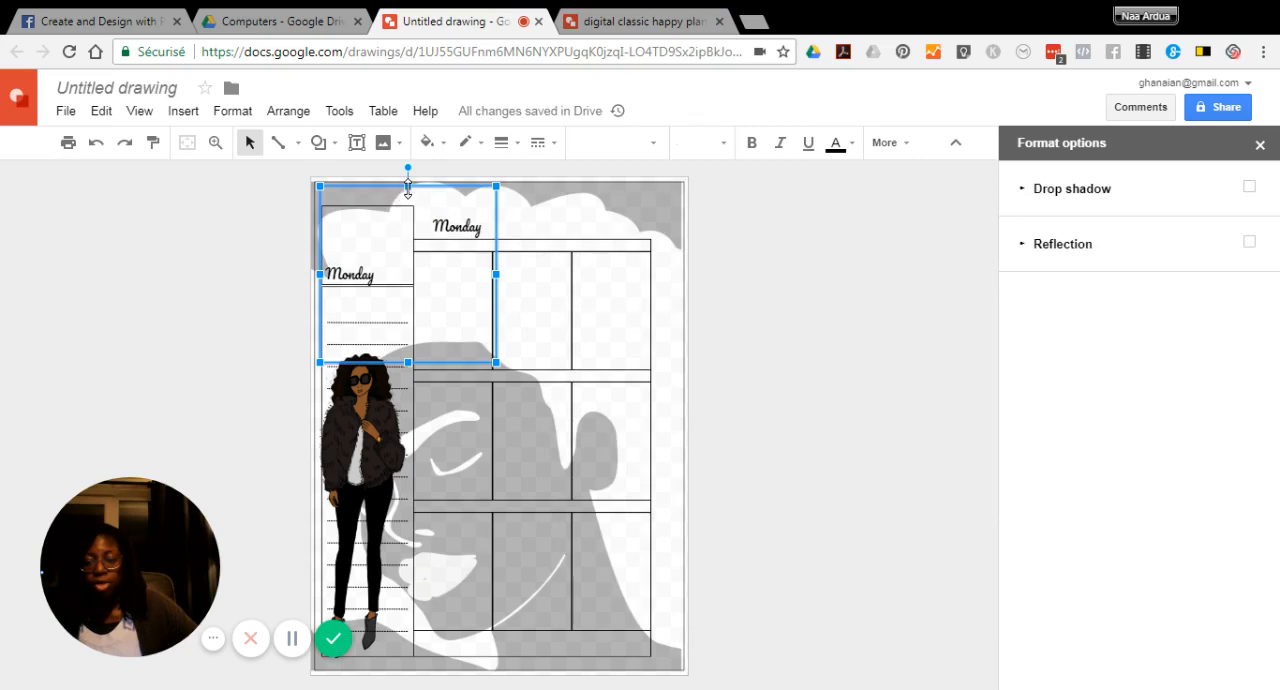
{"action": "left_click_drag", "start_coordinate": [415, 188], "coordinate": [544, 171]}
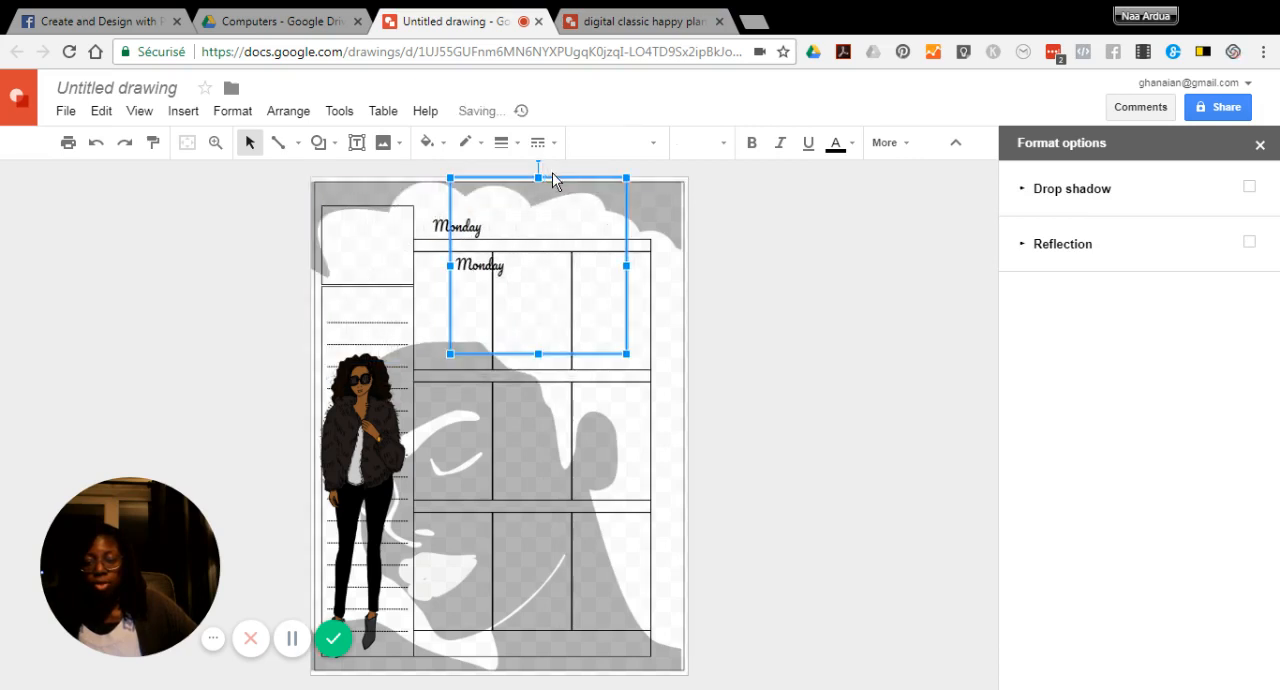
Shrink the copied "Monday" text box in width and height so it fits more closely around its text
{"action": "left_click_drag", "start_coordinate": [452, 175], "coordinate": [503, 258]}
{"action": "left_click_drag", "start_coordinate": [629, 351], "coordinate": [597, 323]}
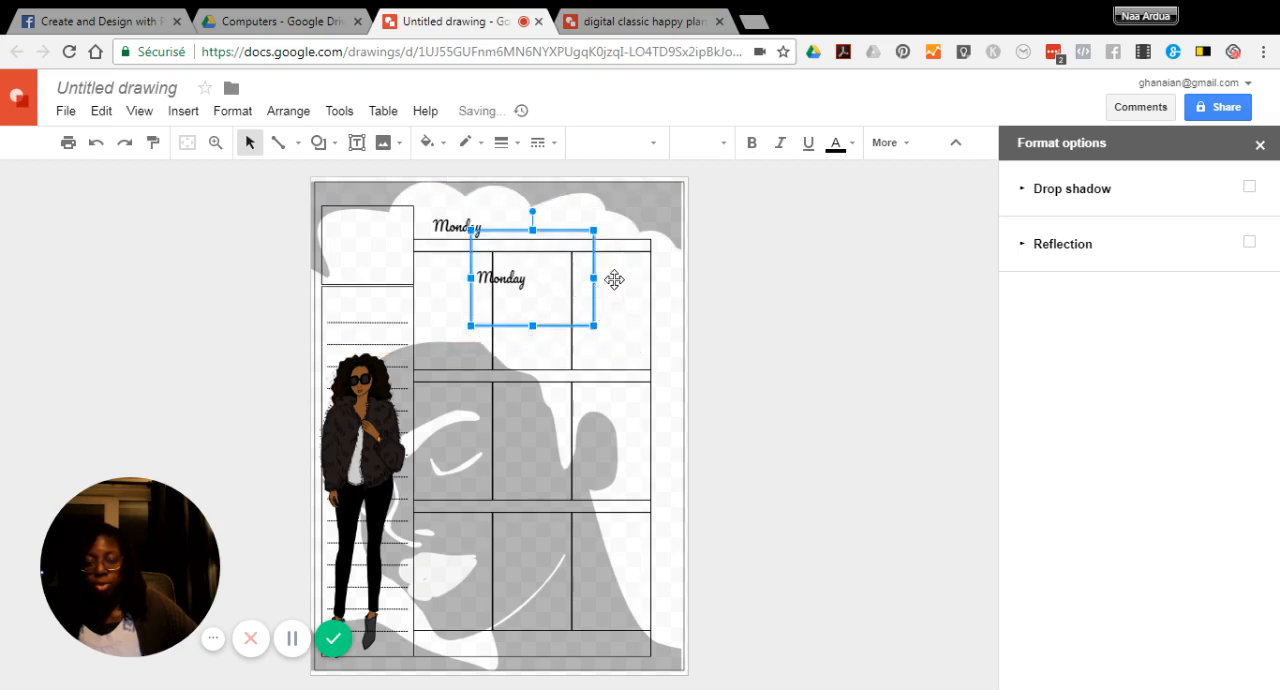
{"action": "left_click_drag", "start_coordinate": [591, 278], "coordinate": [531, 278]}
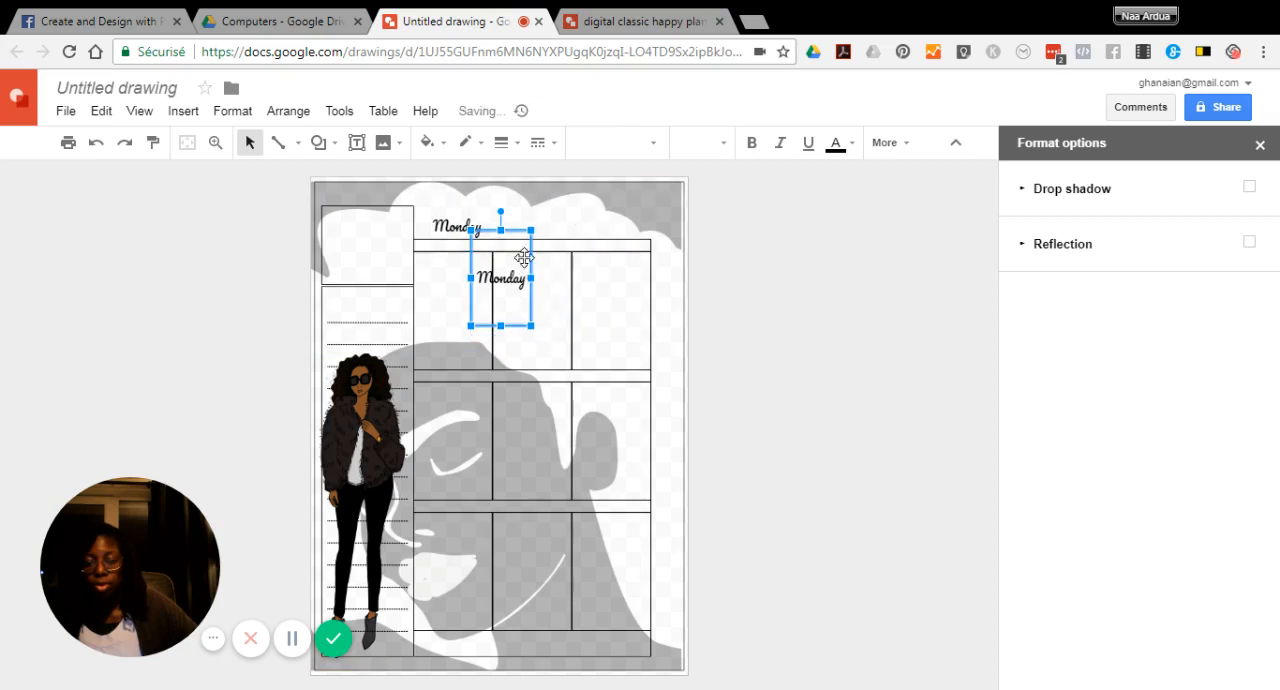
{"action": "left_click_drag", "start_coordinate": [499, 229], "coordinate": [507, 261]}
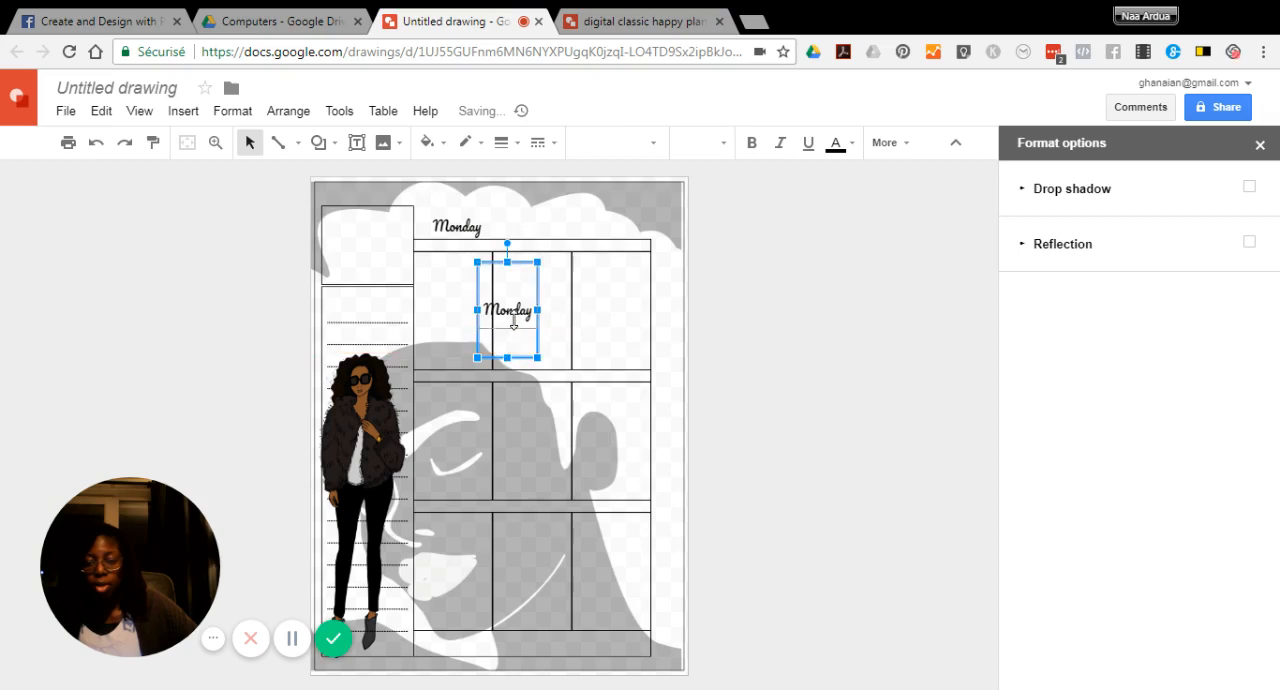
{"action": "left_click_drag", "start_coordinate": [516, 321], "coordinate": [516, 322]}
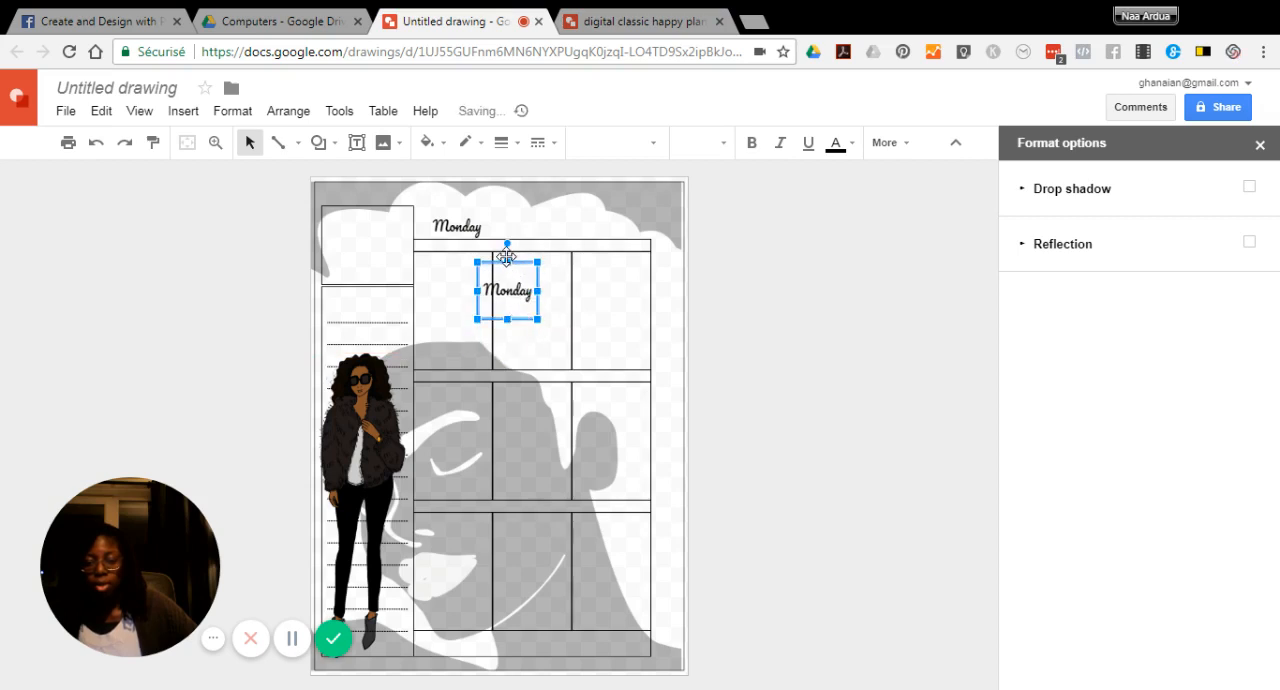
Undo the accidental shift of the planner template and the last text box resize, and delete the duplicate "Monday" label
{"action": "left_click_drag", "start_coordinate": [507, 257], "coordinate": [537, 233]}
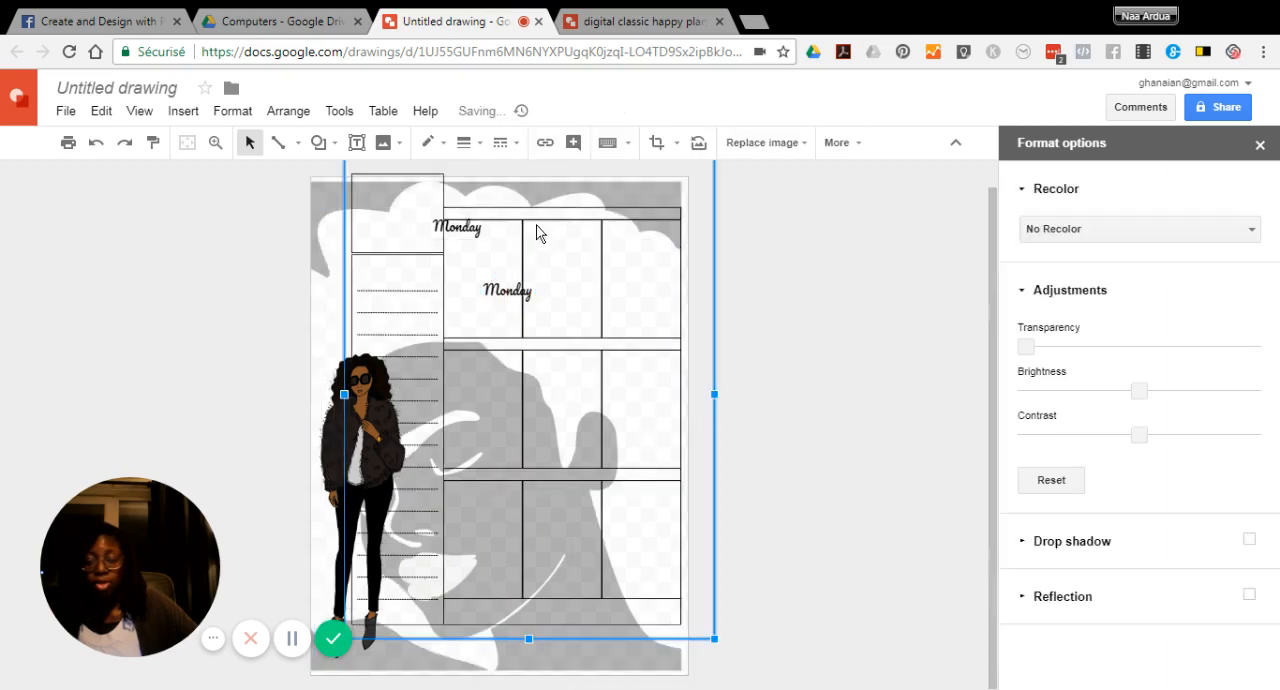
{"action": "left_click", "coordinate": [96, 146]}
{"action": "left_click", "coordinate": [96, 146]}
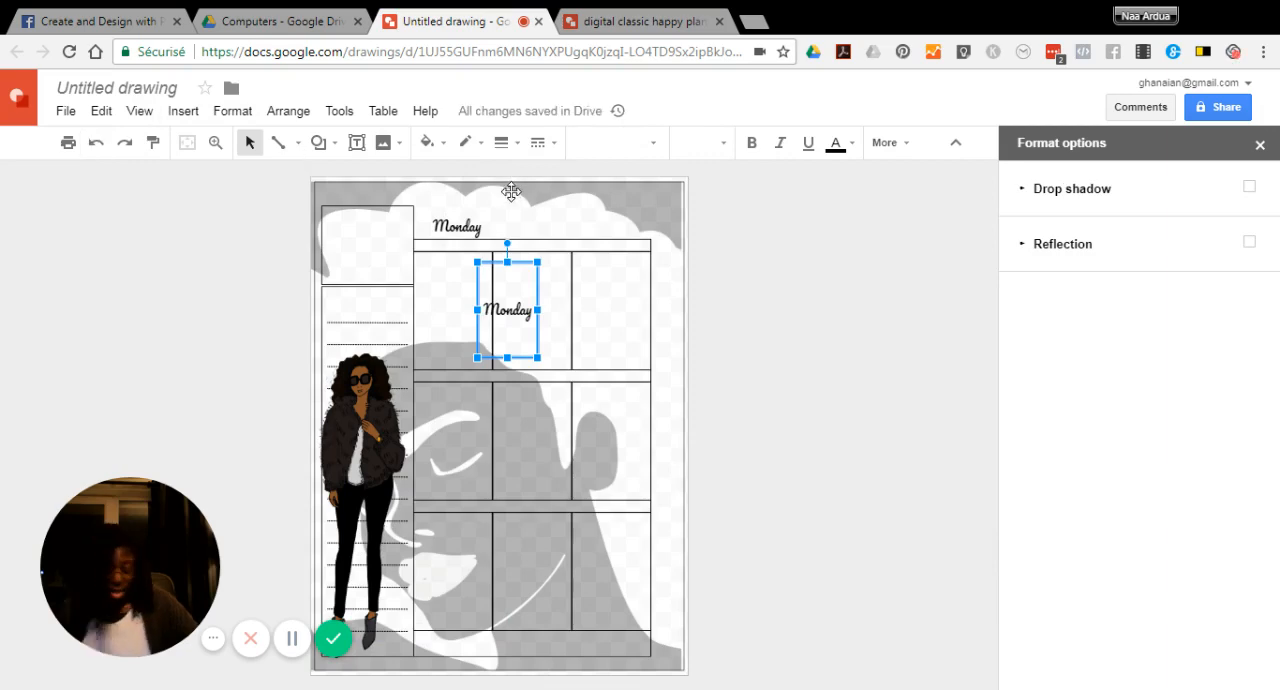
{"action": "key", "text": "Delete"}
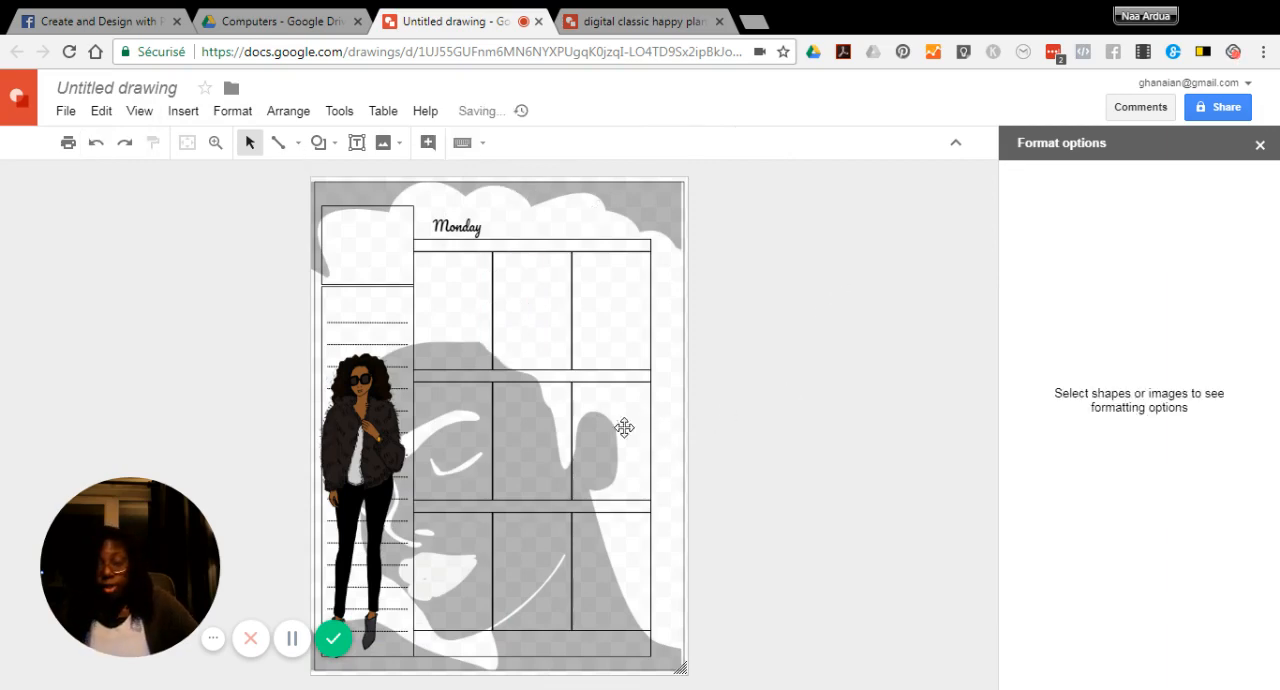
{"action": "left_click", "coordinate": [66, 112]}
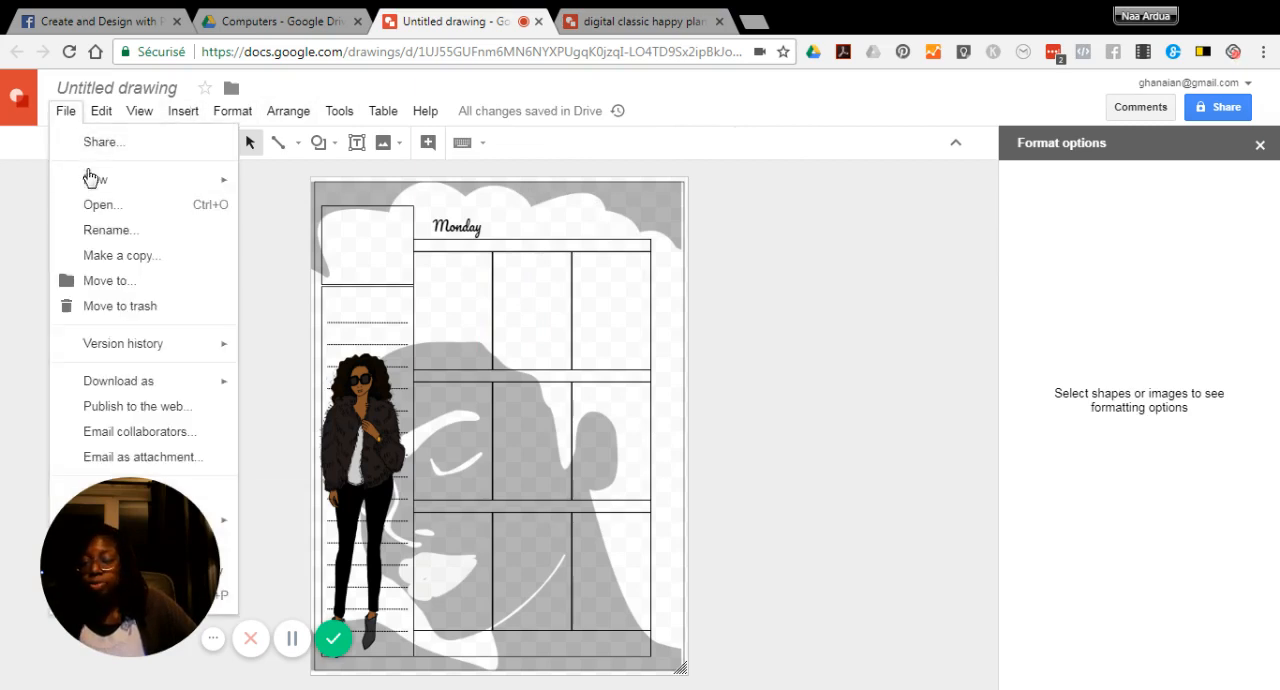
{"action": "mouse_move", "coordinate": [168, 378]}
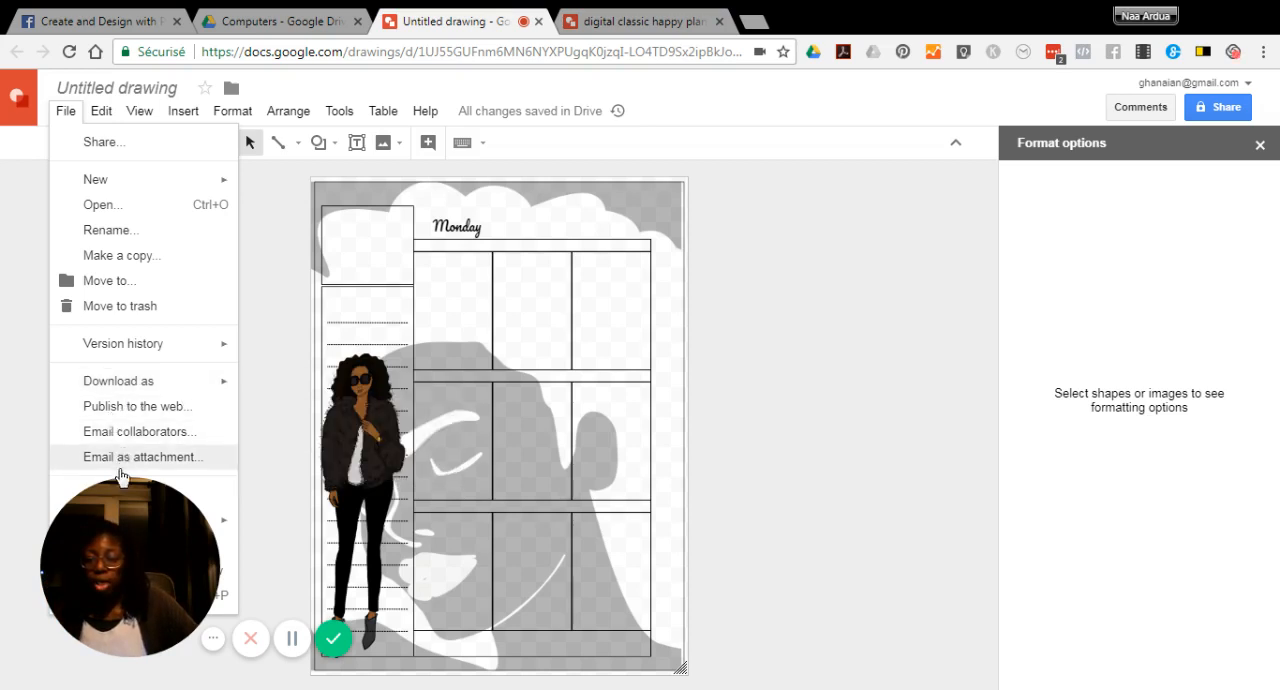
{"action": "left_click_drag", "start_coordinate": [123, 513], "coordinate": [171, 539]}
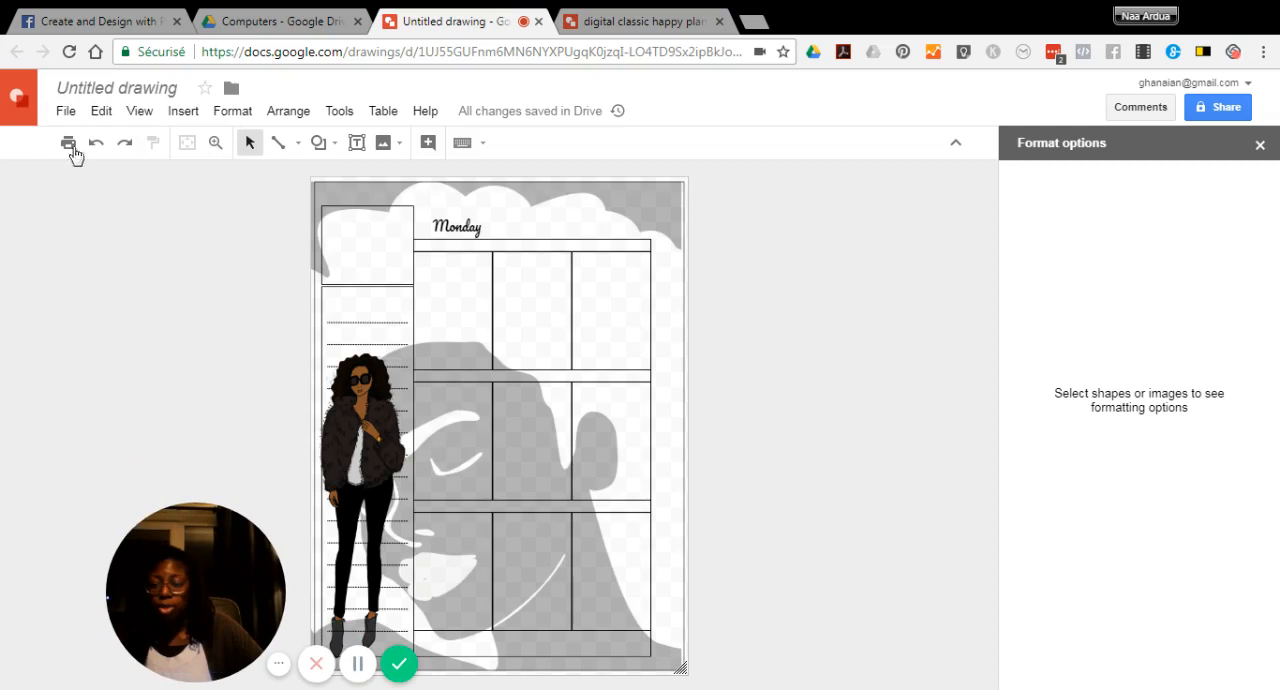
{"action": "left_click", "coordinate": [68, 112]}
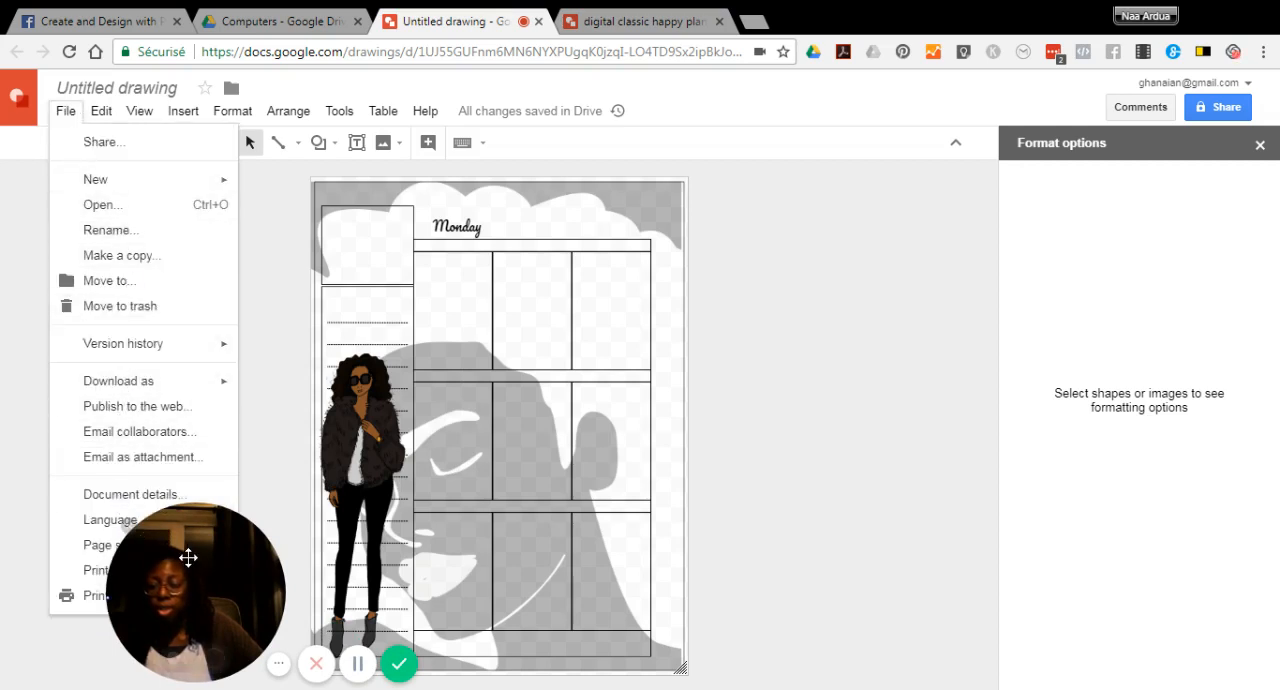
{"action": "left_click_drag", "start_coordinate": [191, 549], "coordinate": [441, 553]}
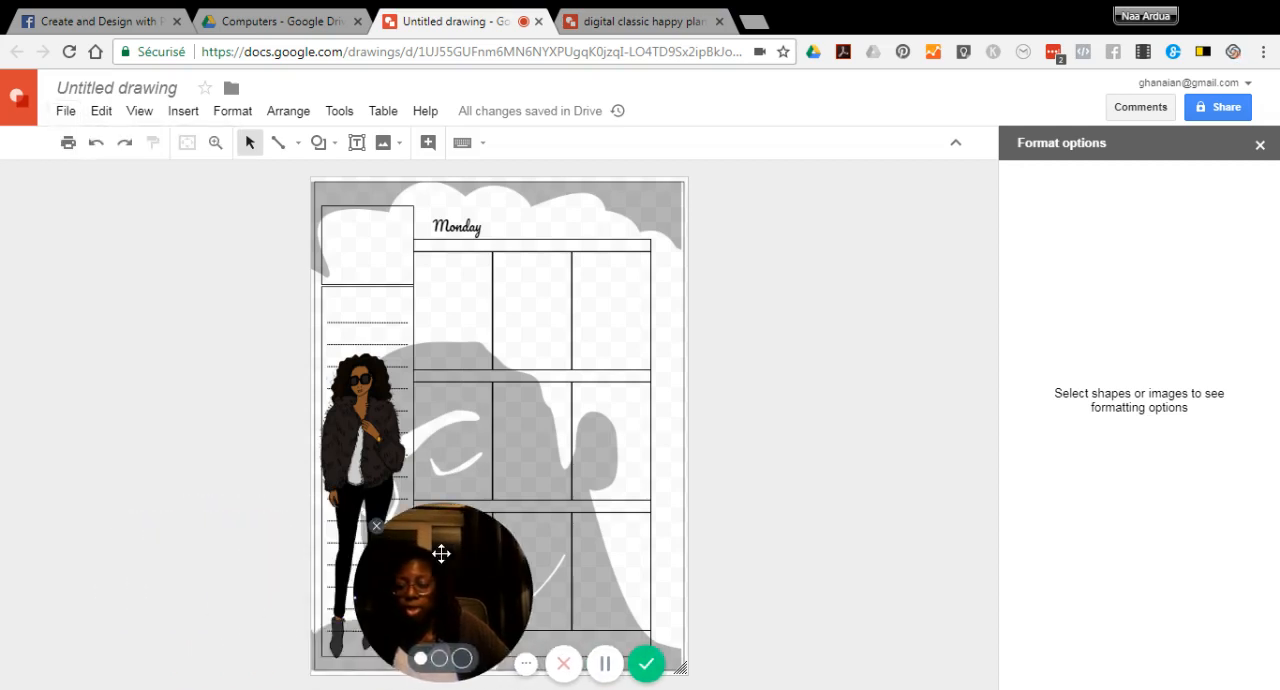
{"action": "left_click", "coordinate": [65, 110]}
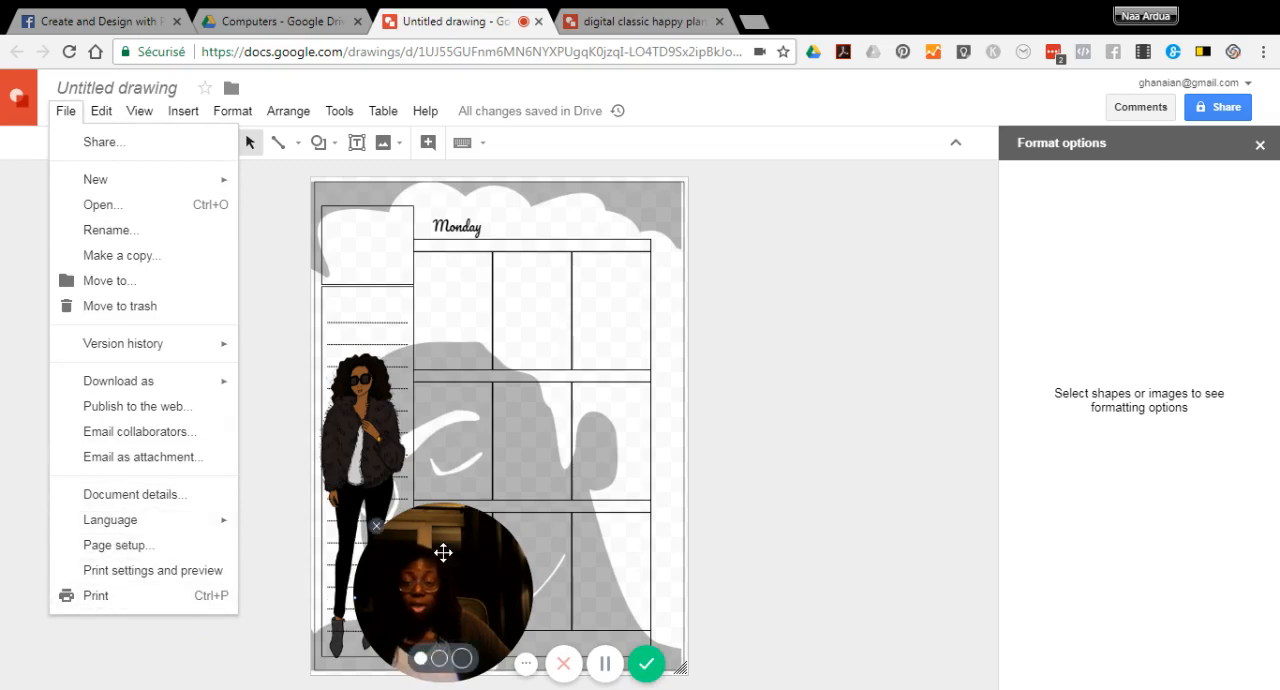
{"action": "left_click_drag", "start_coordinate": [447, 537], "coordinate": [851, 534]}
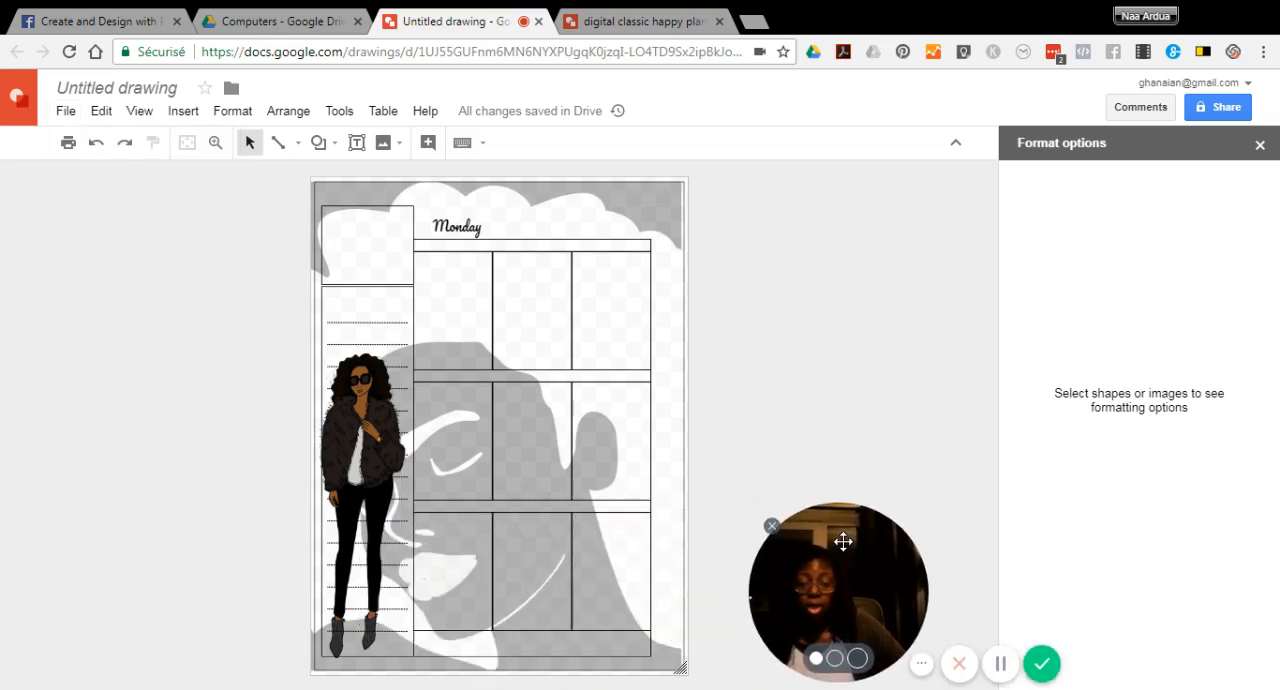